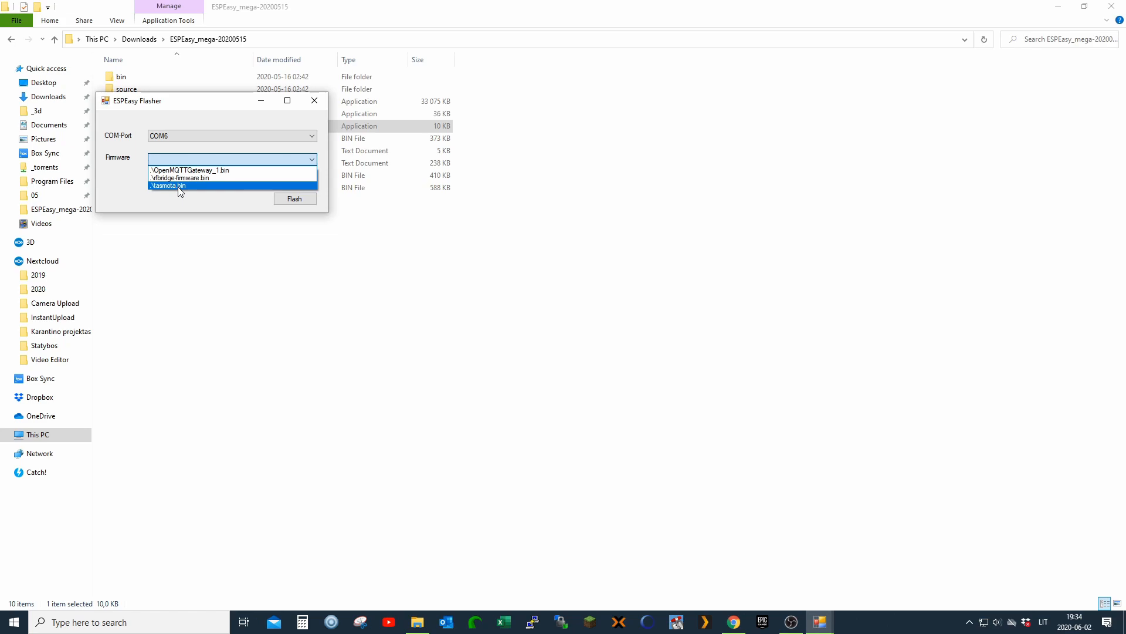
# Flash the tasmota.bin firmware to the device on COM6 and dismiss the completion message
pyautogui.click(178, 186)
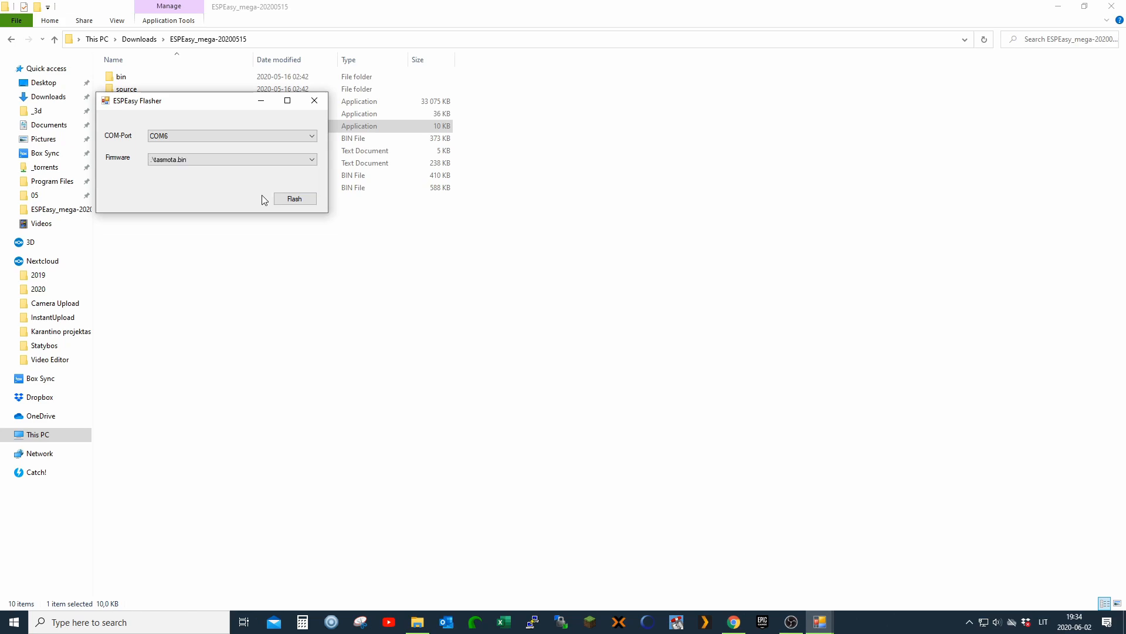
pyautogui.click(295, 199)
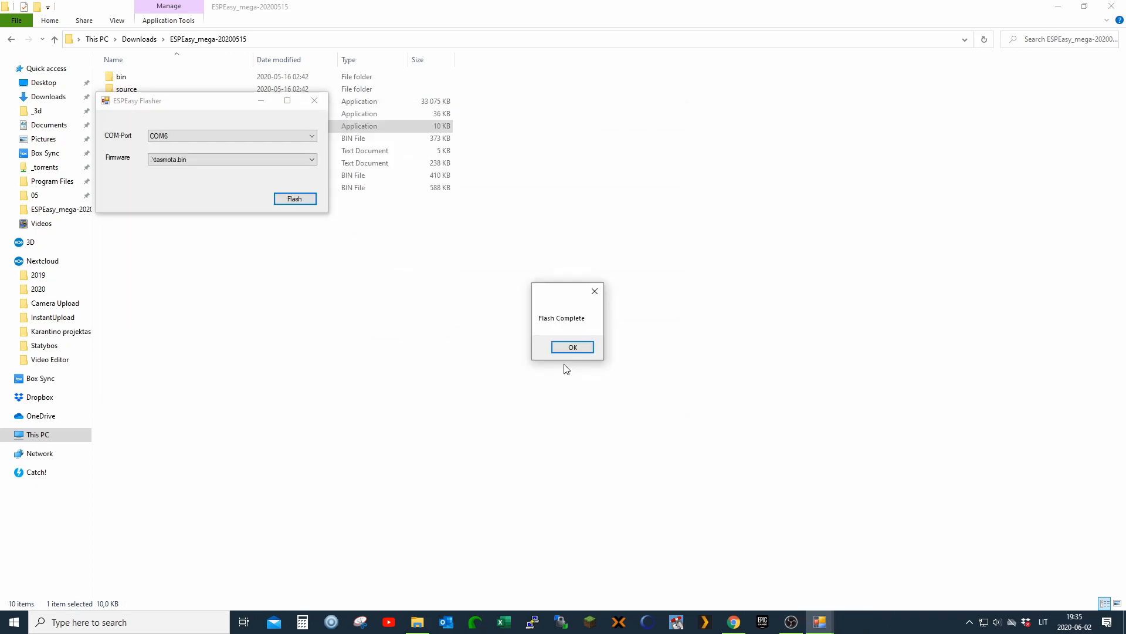
pyautogui.click(572, 349)
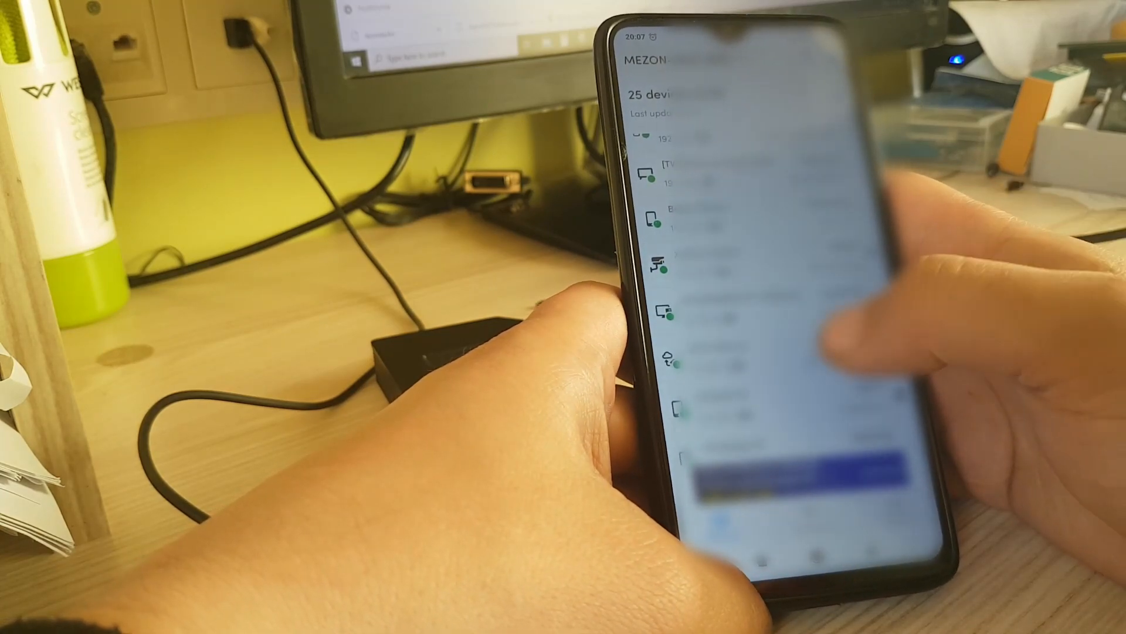
pyautogui.click(839, 339)
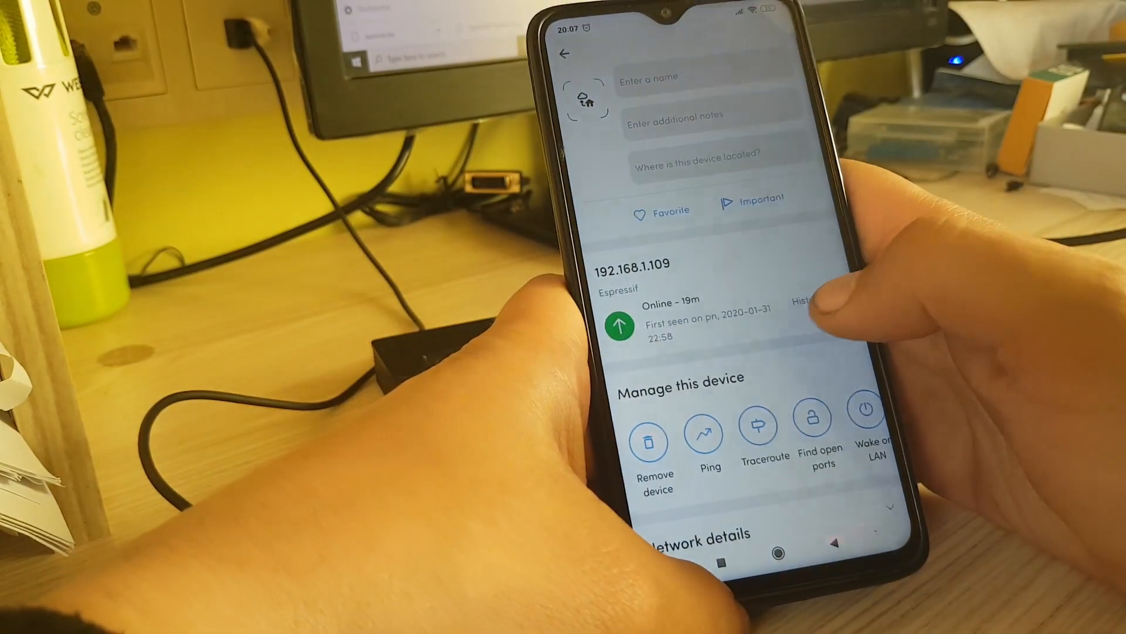
pyautogui.moveTo(819, 311); pyautogui.dragTo(816, 234)
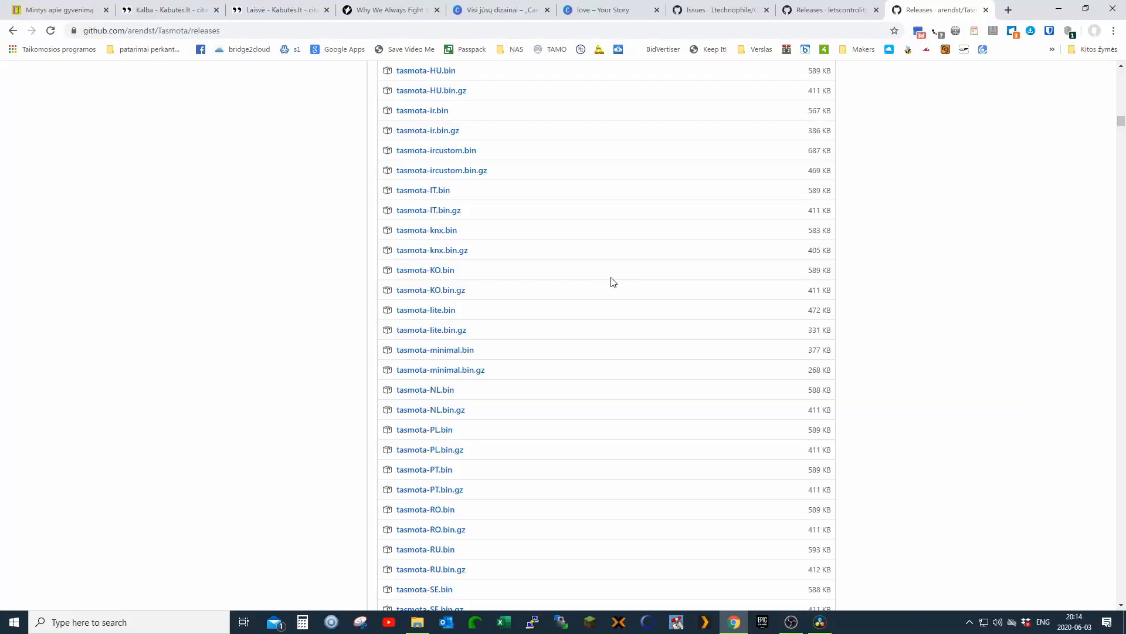
# Open the device's web interface at 192.168.1.109 in a new browser tab
pyautogui.click(1006, 12)
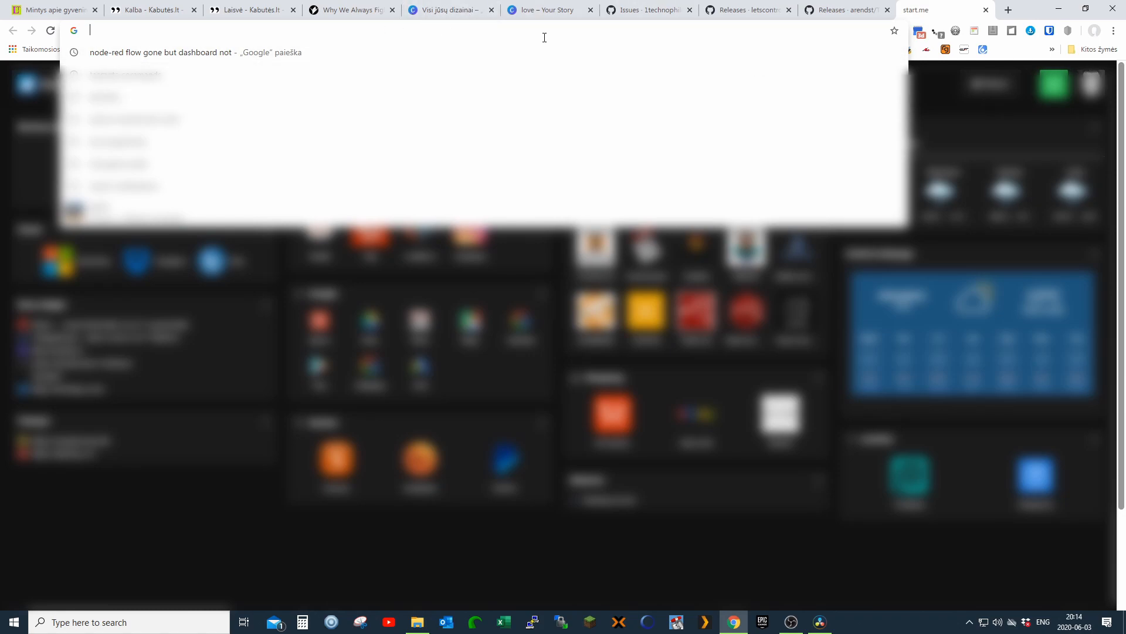
pyautogui.write('192.168.')
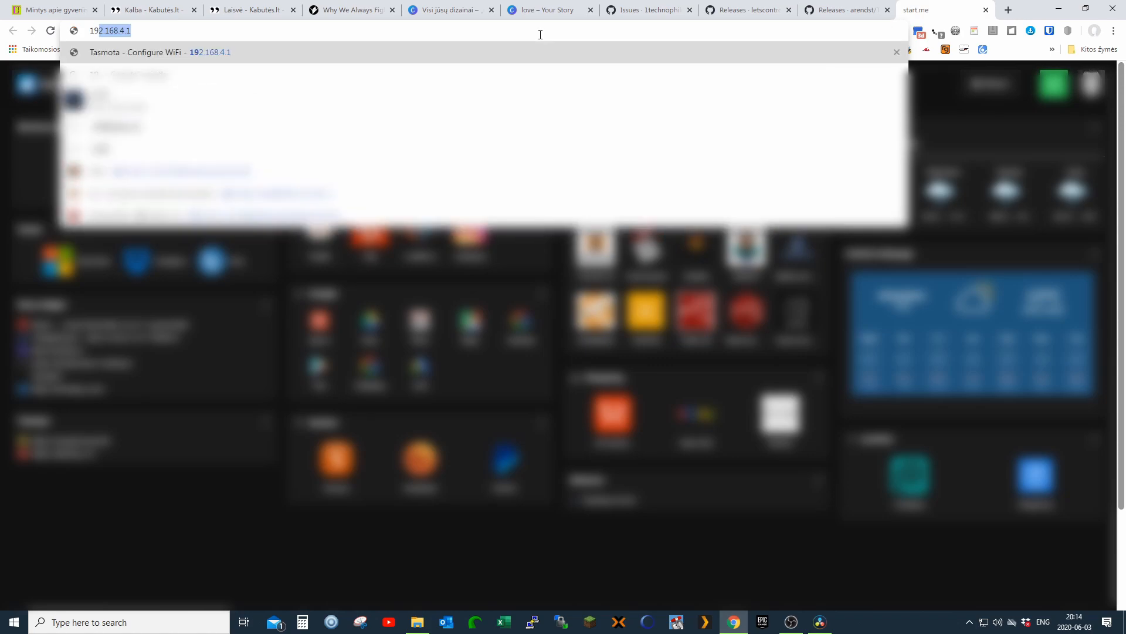
pyautogui.write('1')
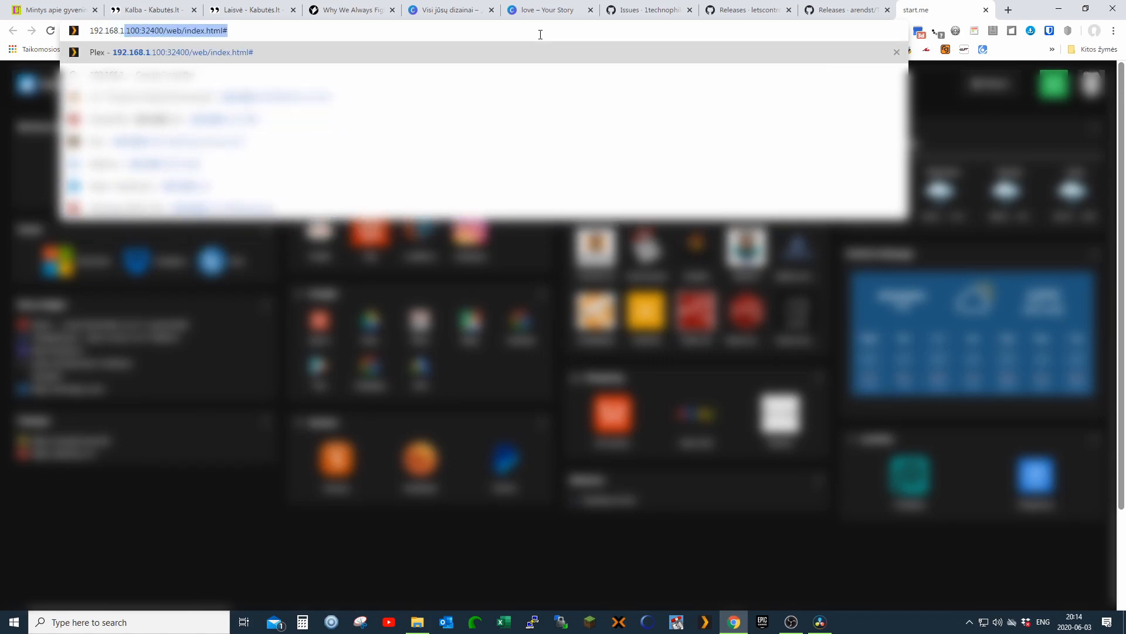
pyautogui.write('.109')
pyautogui.press('Return')
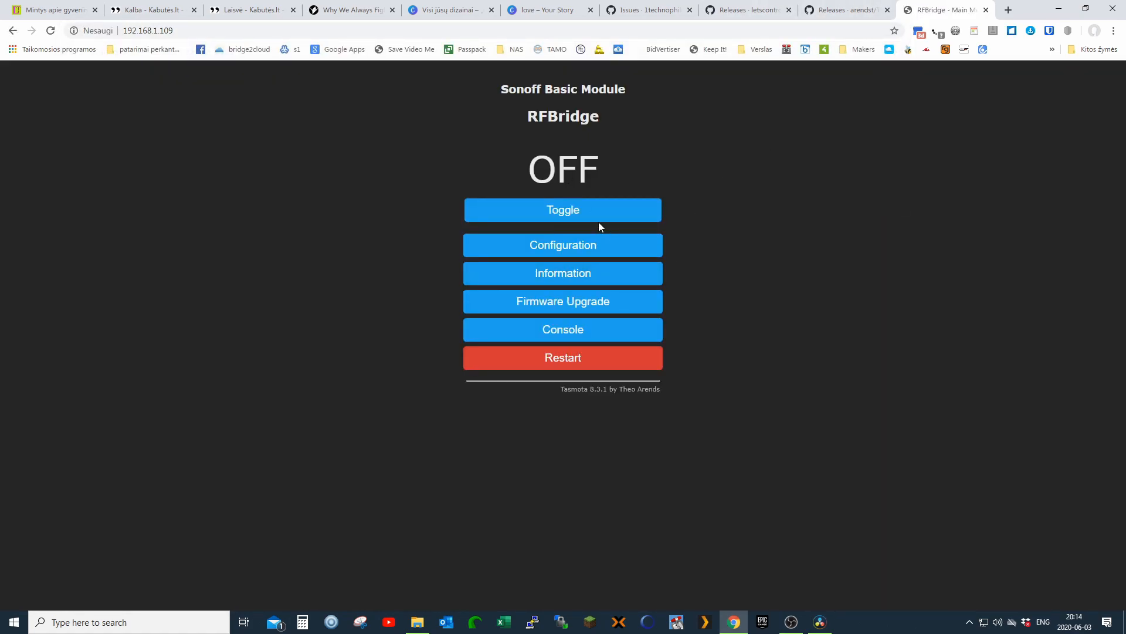
pyautogui.moveTo(502, 89); pyautogui.dragTo(626, 89)
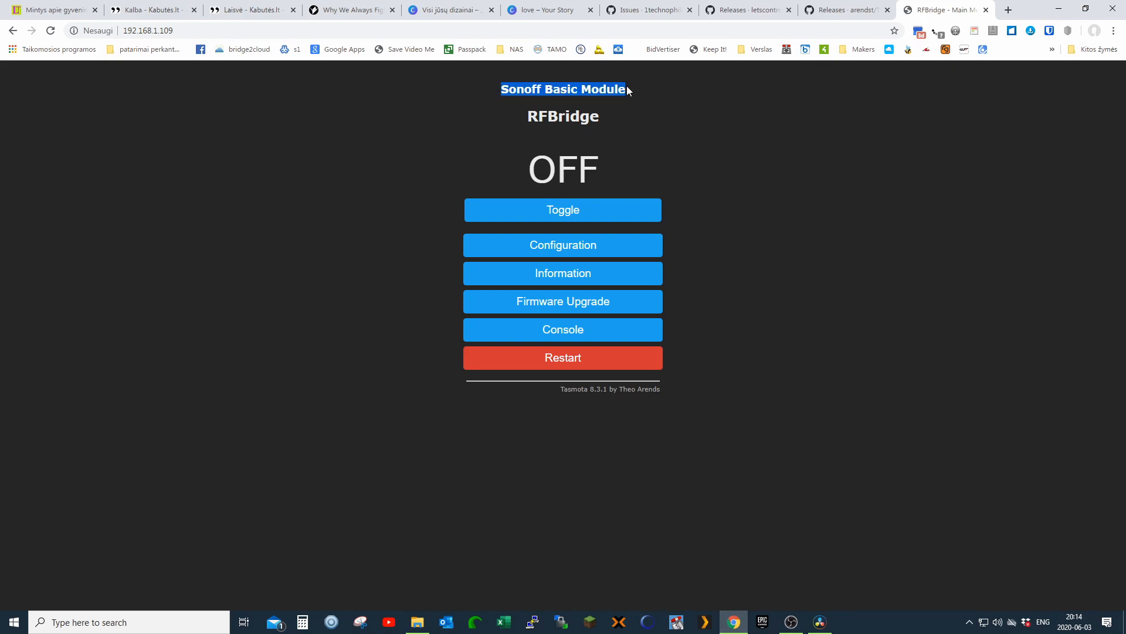
pyautogui.click(520, 89)
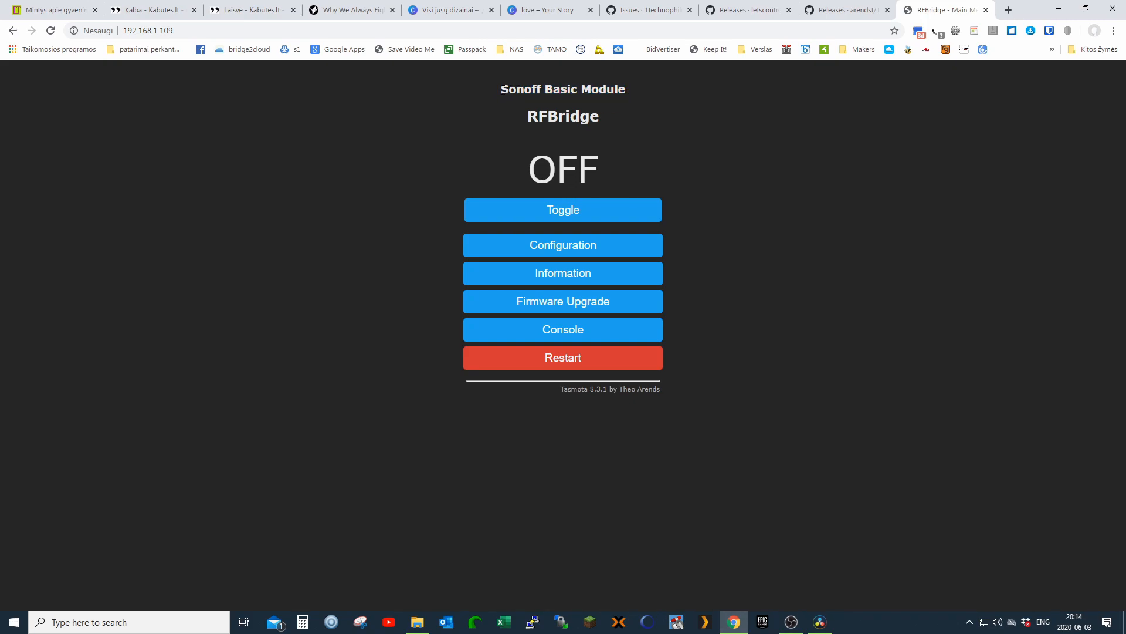
pyautogui.moveTo(502, 89); pyautogui.dragTo(627, 92)
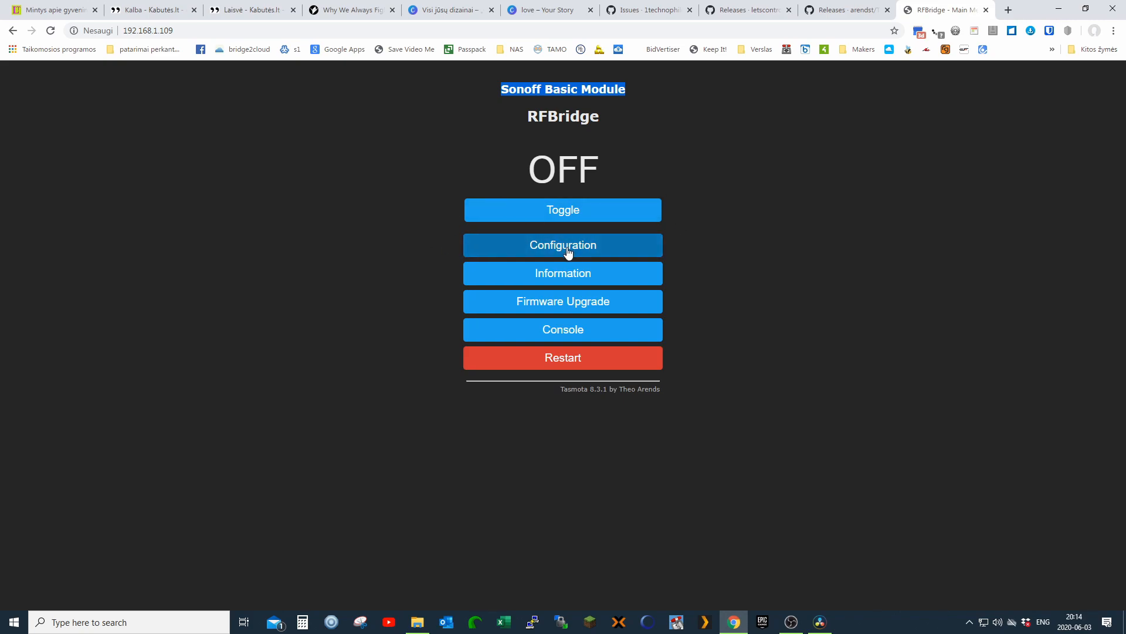
# Set the device's module type to Sonoff Bridge (25) in the module configuration and save it
pyautogui.click(539, 249)
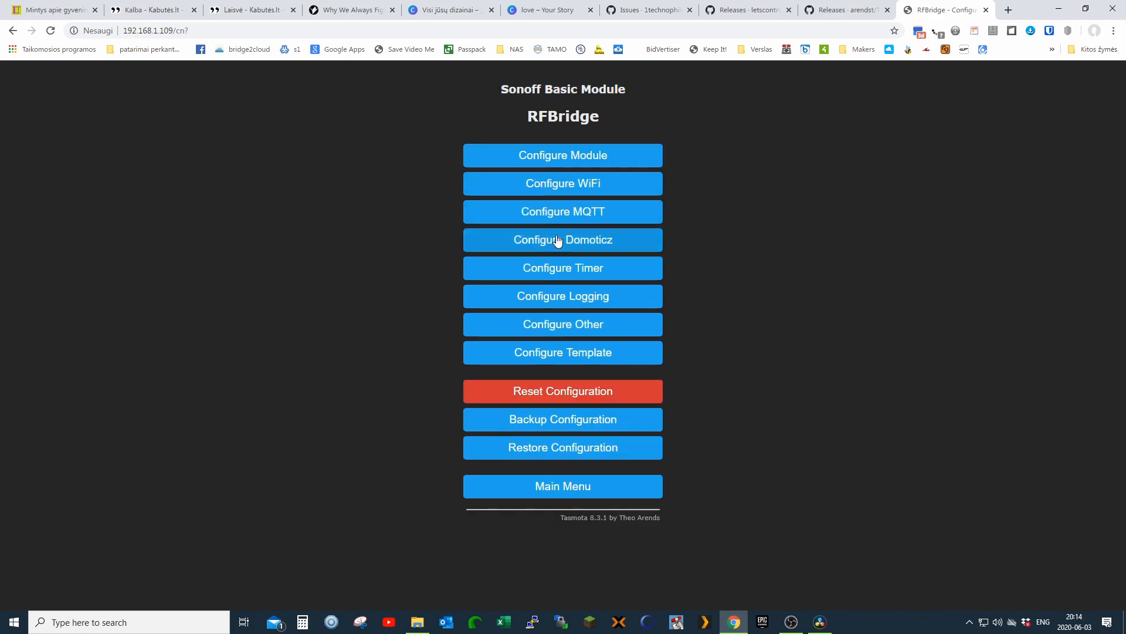
pyautogui.click(556, 166)
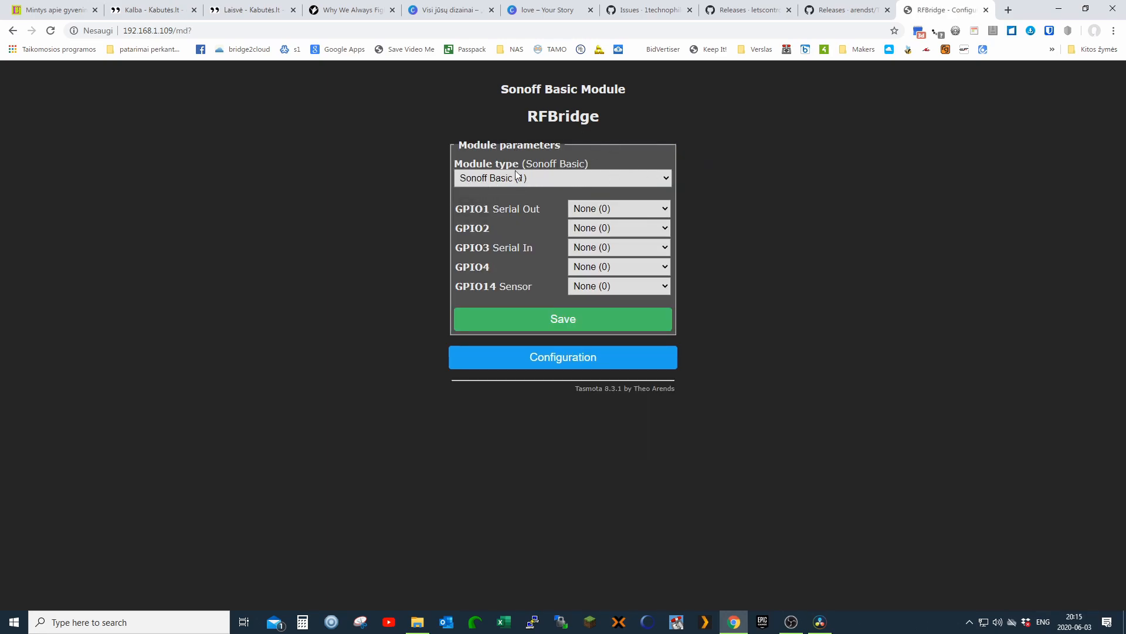
pyautogui.click(538, 179)
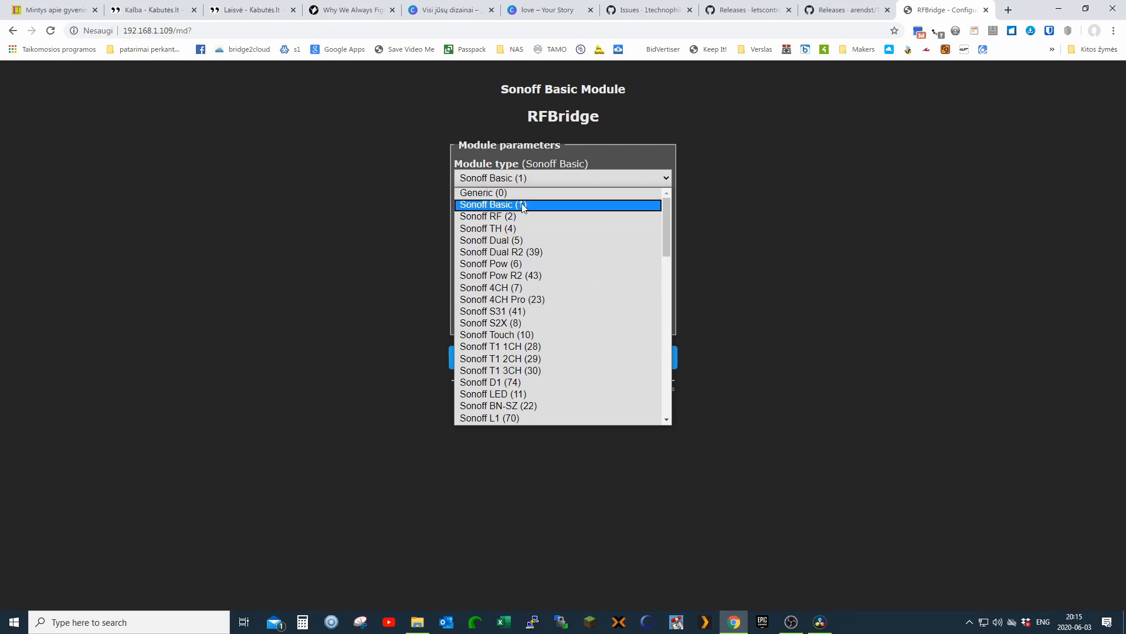
pyautogui.moveTo(666, 222); pyautogui.dragTo(667, 275)
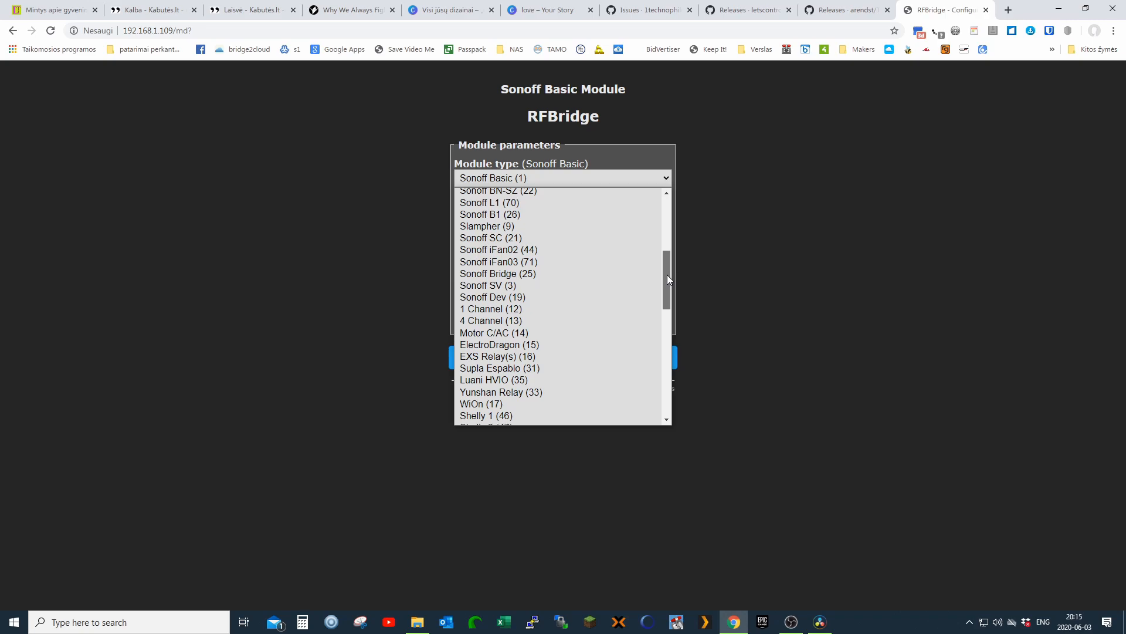
pyautogui.click(534, 274)
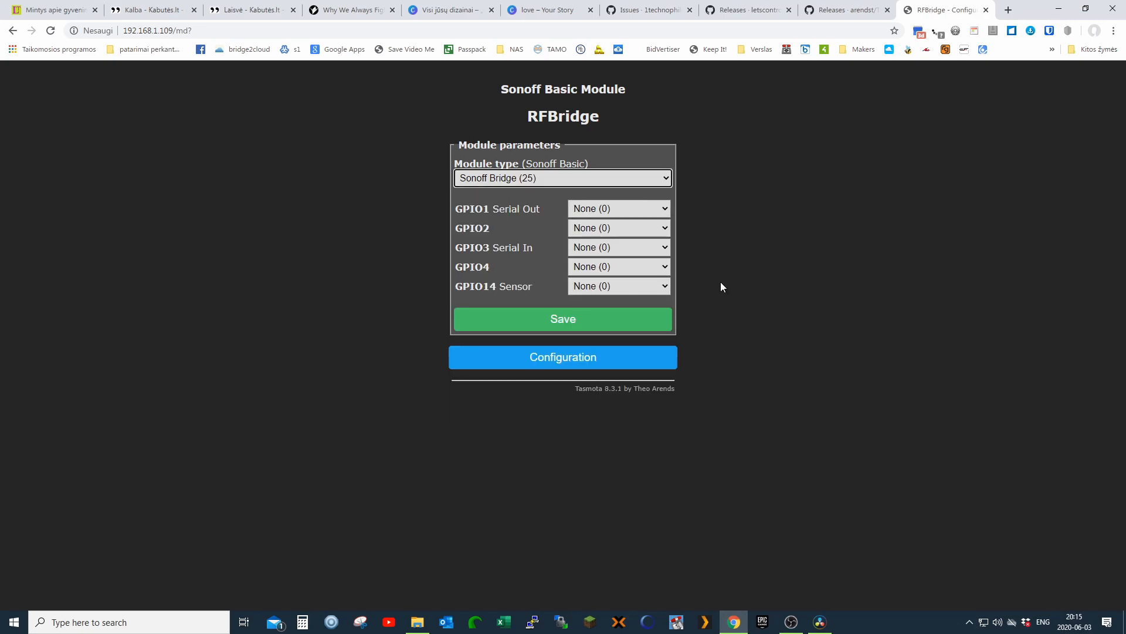
pyautogui.click(562, 325)
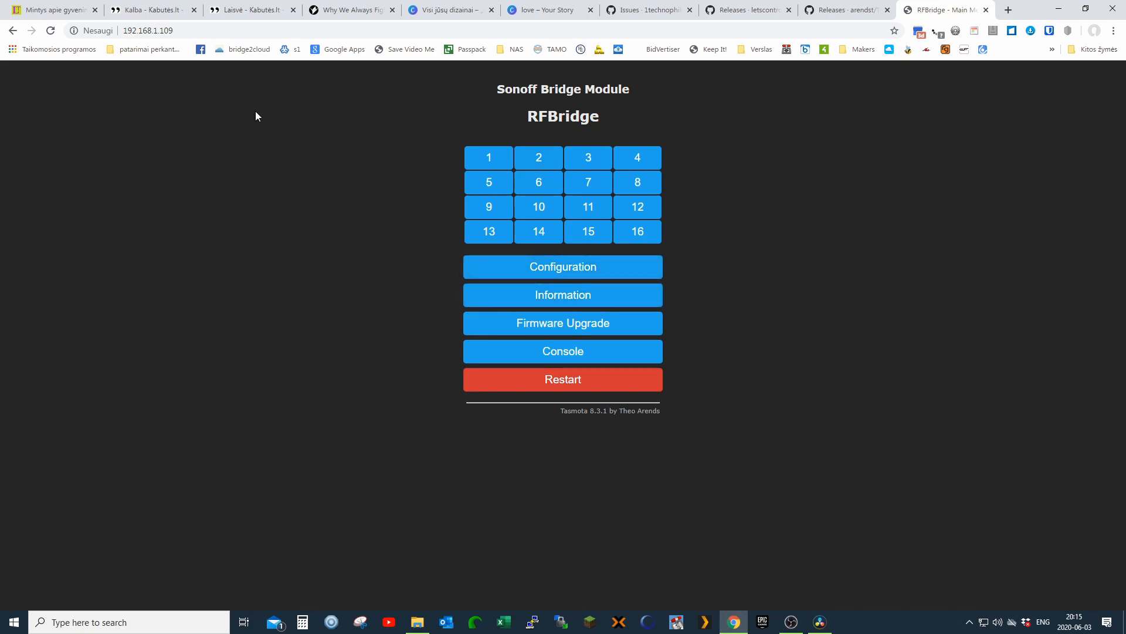
# Open the device's MQTT configuration and check the host, port, user and password fields
pyautogui.click(599, 276)
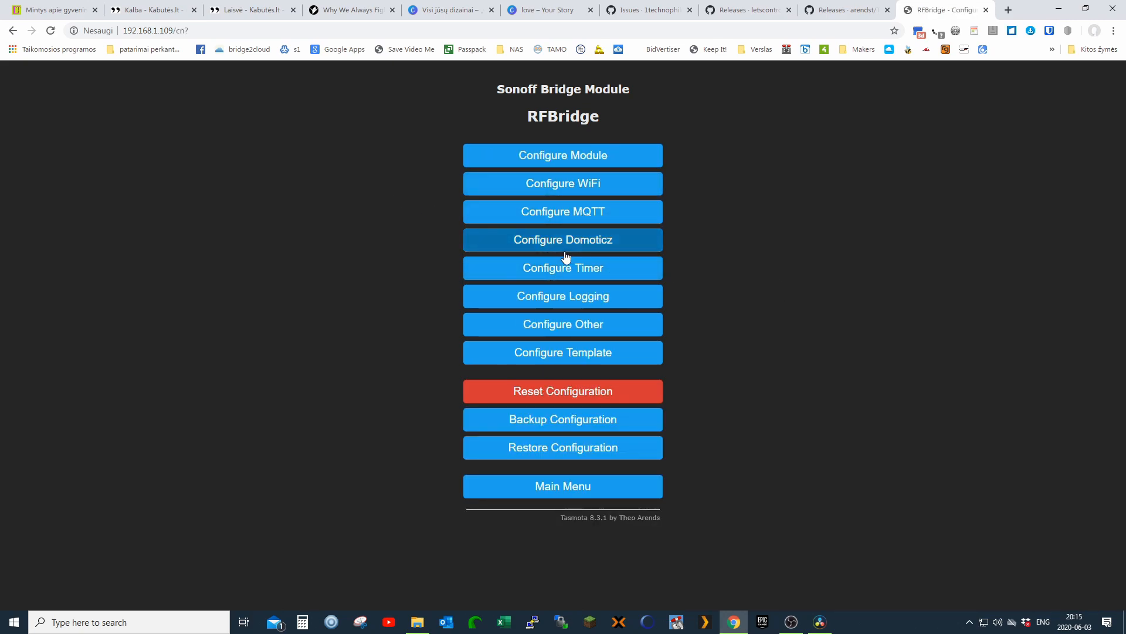
pyautogui.click(574, 218)
pyautogui.moveTo(527, 178); pyautogui.dragTo(471, 178)
pyautogui.click(476, 178)
pyautogui.moveTo(474, 178); pyautogui.dragTo(532, 176)
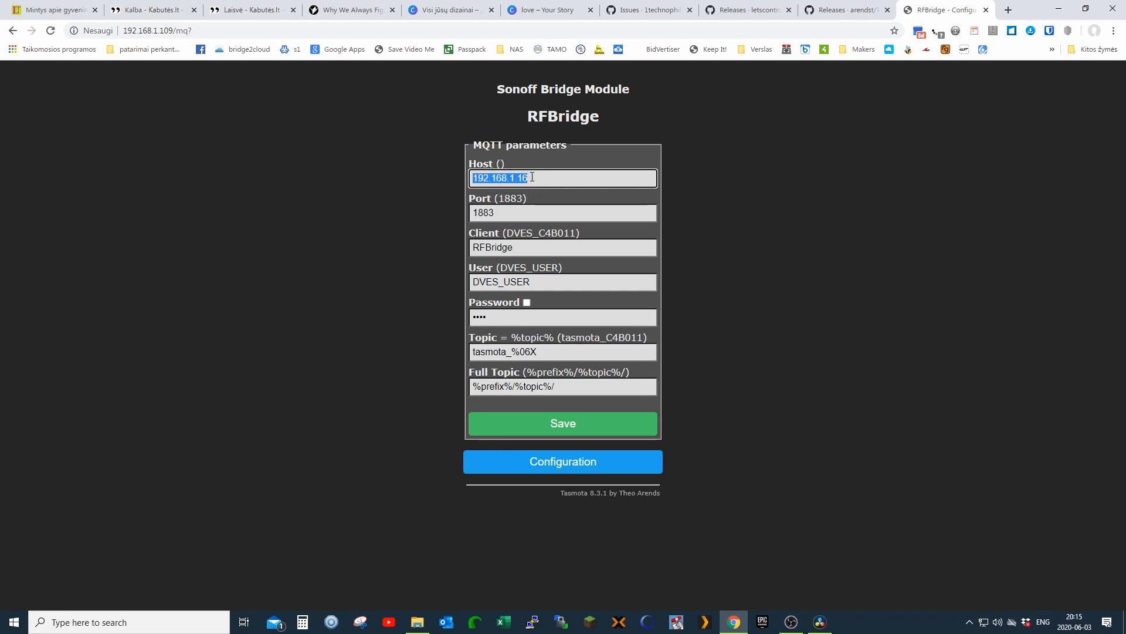
pyautogui.click(527, 179)
pyautogui.moveTo(529, 179); pyautogui.dragTo(478, 194)
pyautogui.click(499, 213)
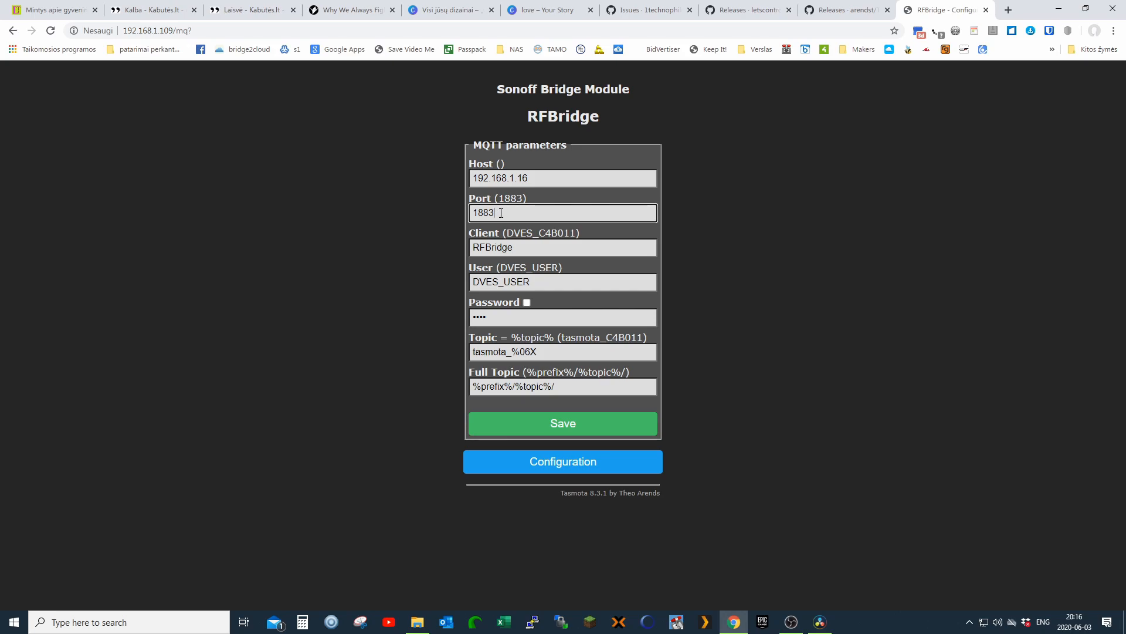
pyautogui.moveTo(500, 213); pyautogui.dragTo(475, 213)
pyautogui.click(480, 214)
pyautogui.moveTo(497, 214); pyautogui.dragTo(474, 214)
pyautogui.click(503, 214)
pyautogui.moveTo(502, 213); pyautogui.dragTo(473, 214)
pyautogui.click(501, 214)
pyautogui.moveTo(544, 282); pyautogui.dragTo(474, 282)
pyautogui.click(486, 282)
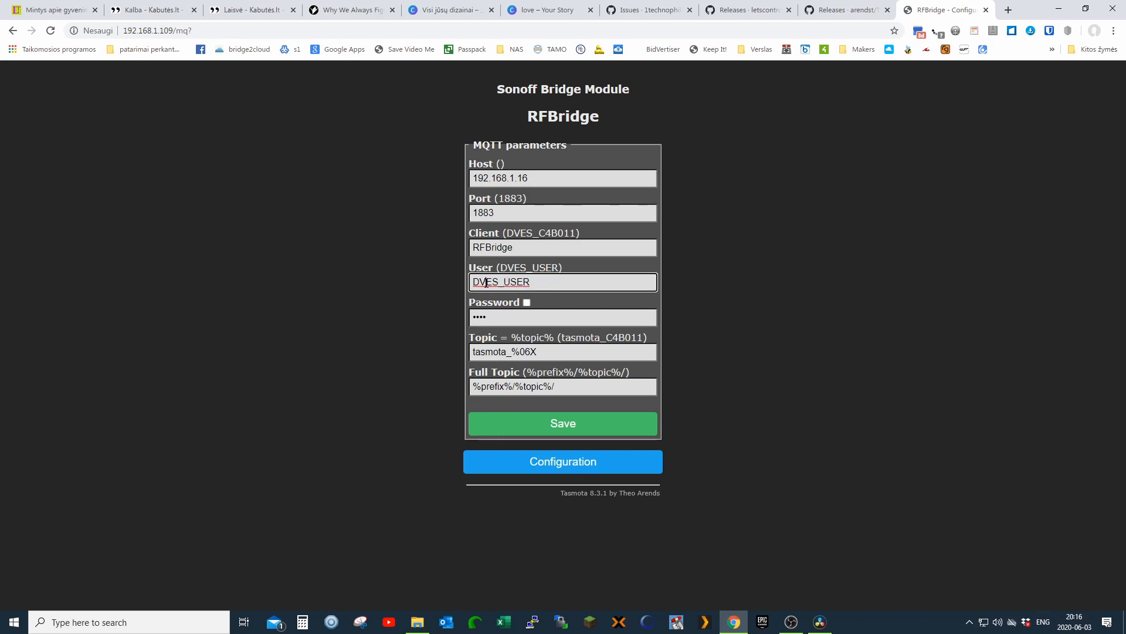
pyautogui.moveTo(474, 282); pyautogui.dragTo(538, 284)
pyautogui.click(516, 317)
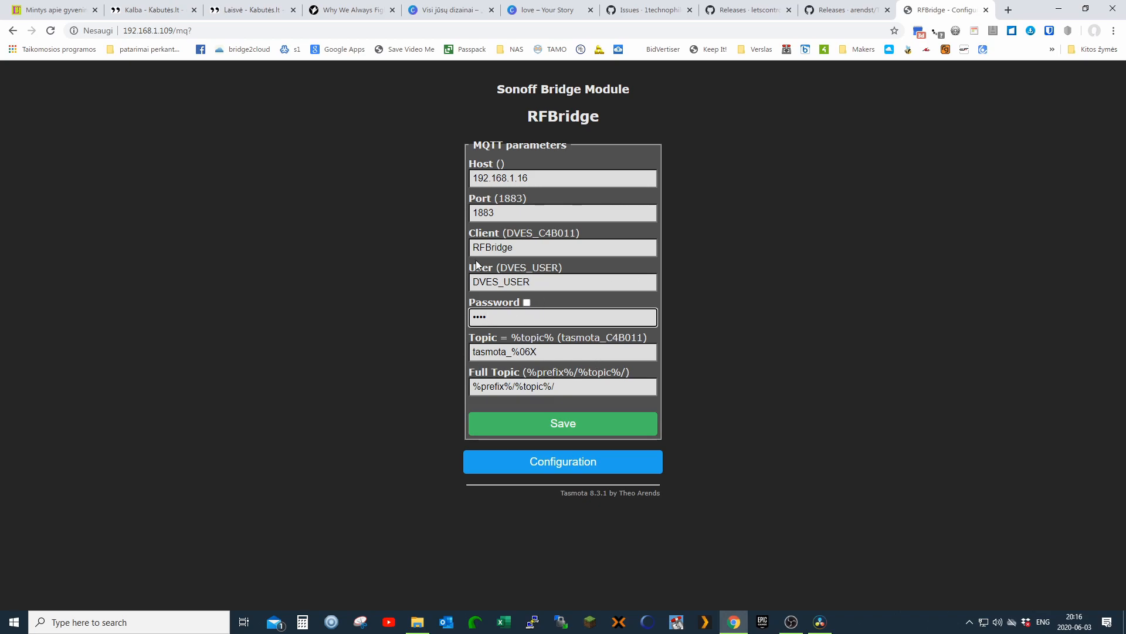
pyautogui.click(555, 281)
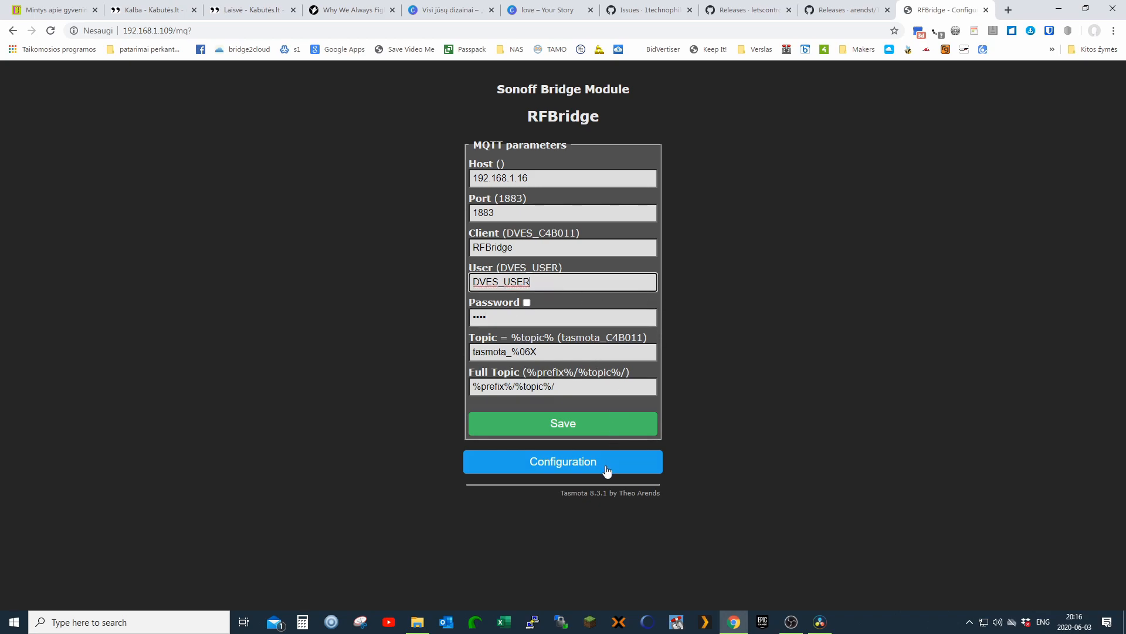
# Save the MQTT parameters and return to the device's main menu
pyautogui.click(555, 422)
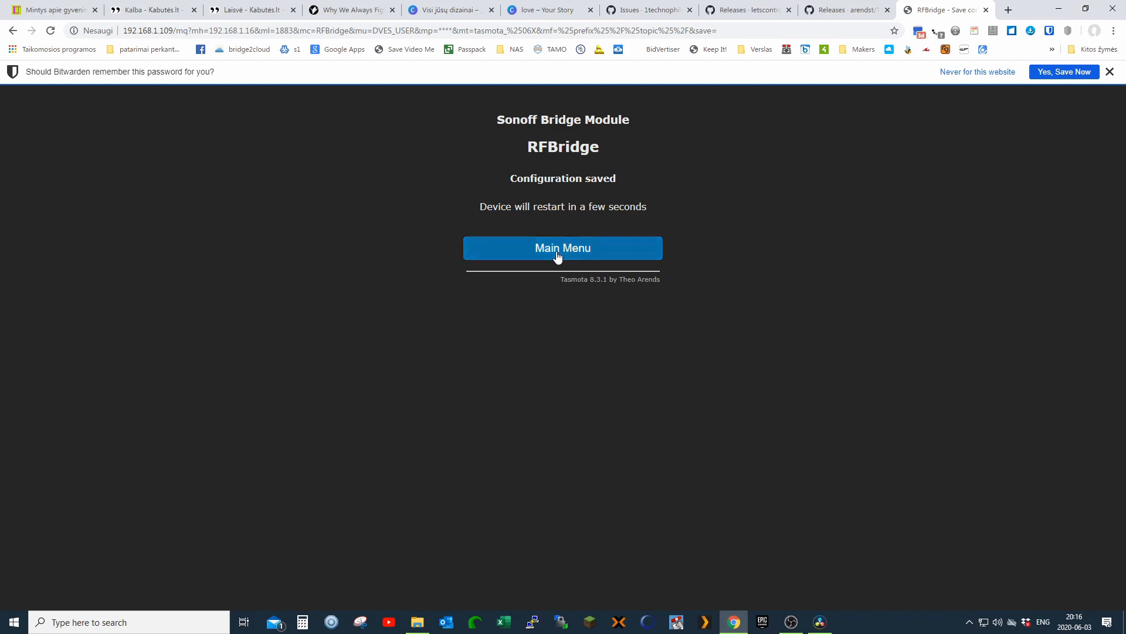
pyautogui.click(603, 247)
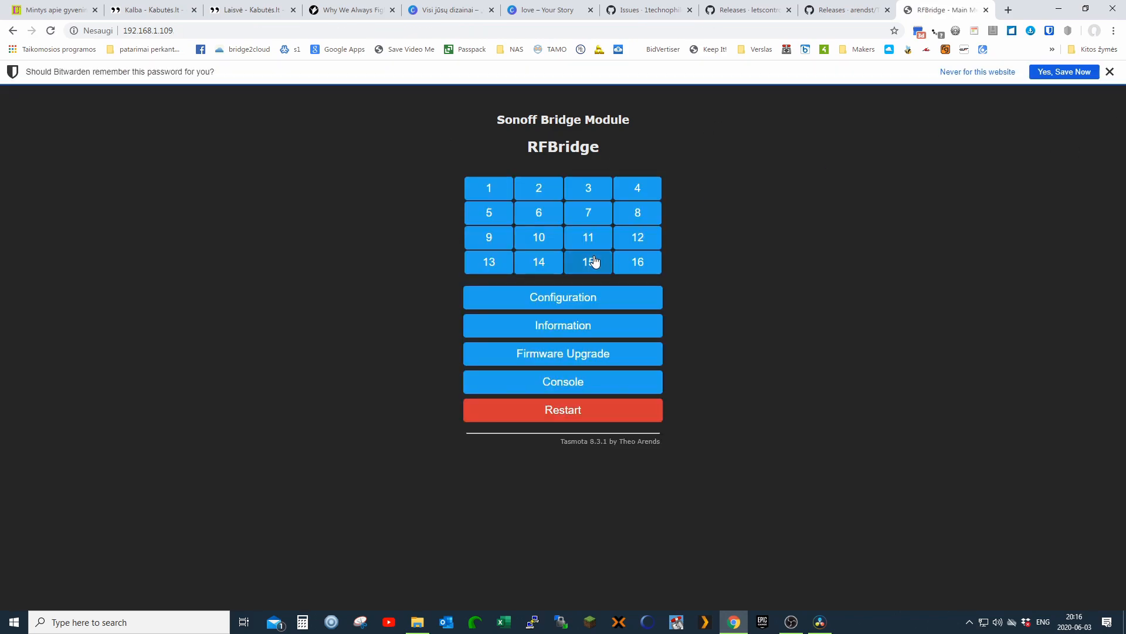
# Open the device console and examine the log entries for the WiFi connection, MQTT connection and device state
pyautogui.click(602, 382)
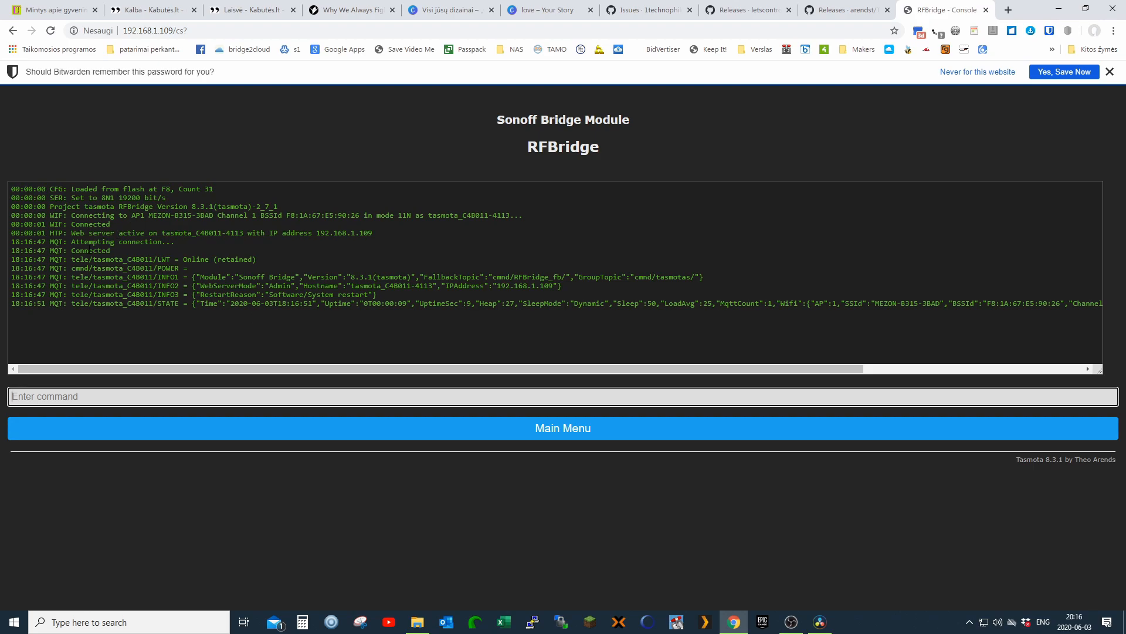
pyautogui.moveTo(76, 241); pyautogui.dragTo(200, 245)
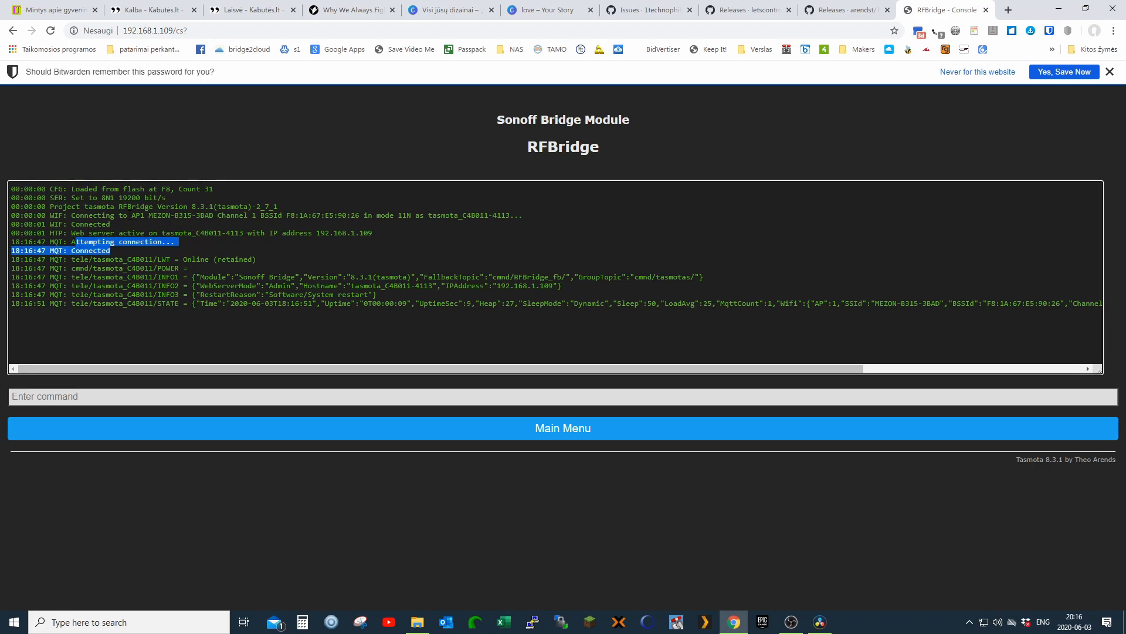
pyautogui.click(131, 215)
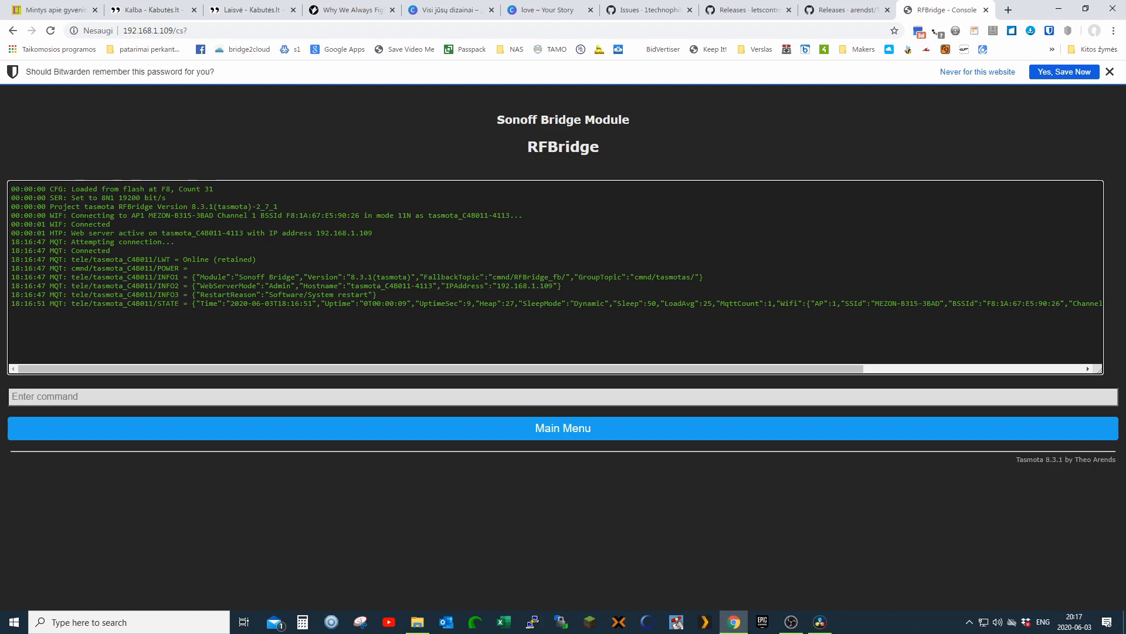
pyautogui.moveTo(81, 215); pyautogui.dragTo(459, 232)
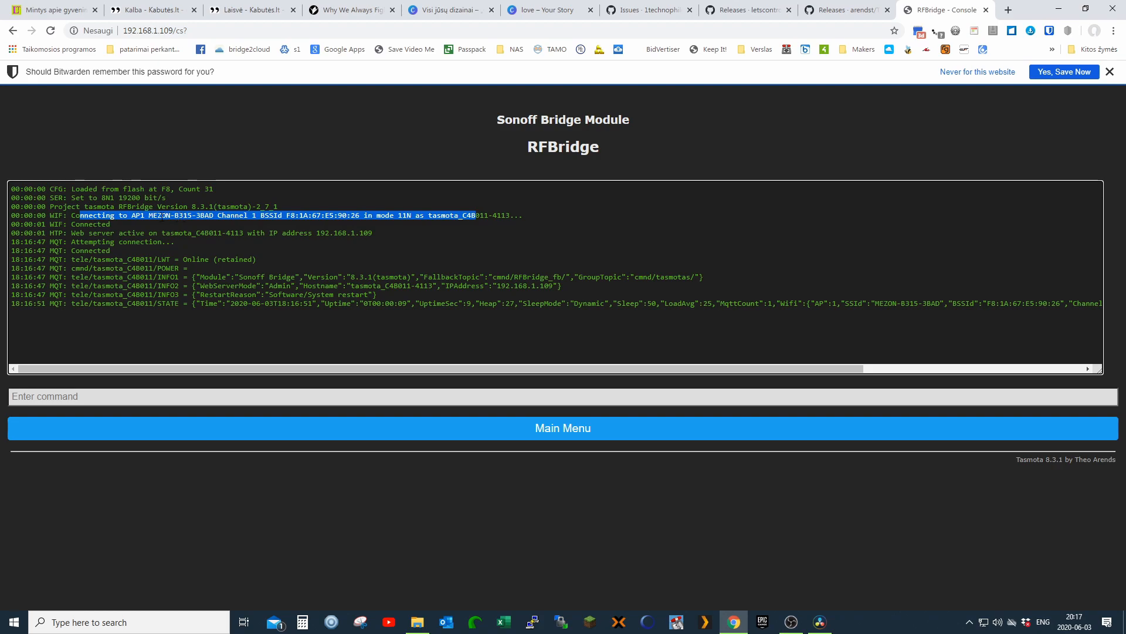
pyautogui.click(167, 216)
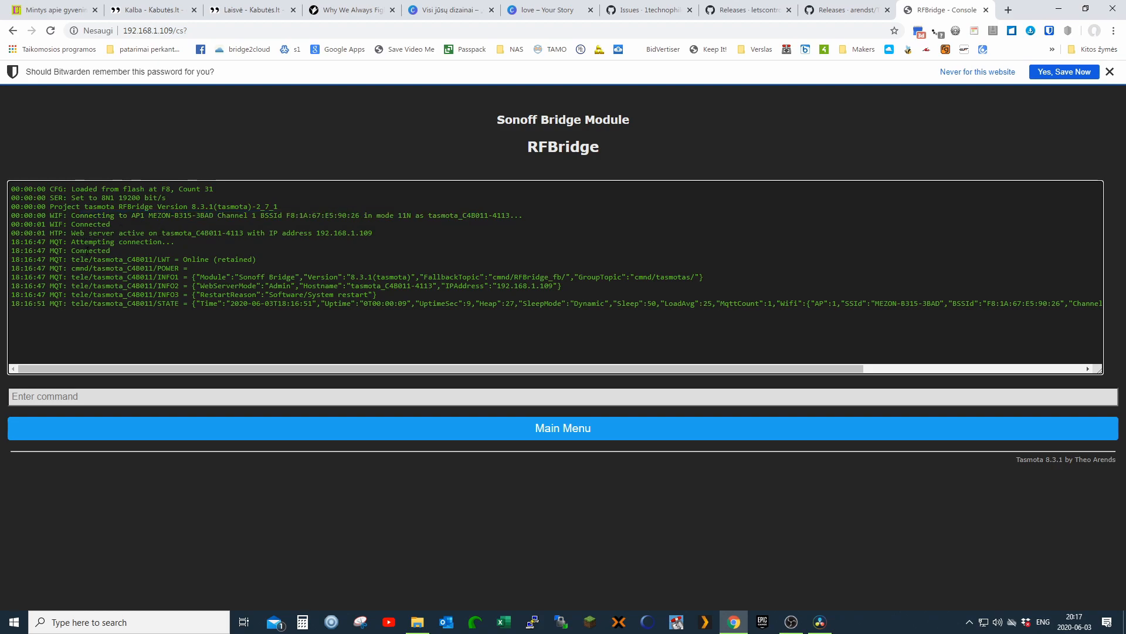
pyautogui.moveTo(108, 249); pyautogui.dragTo(106, 242)
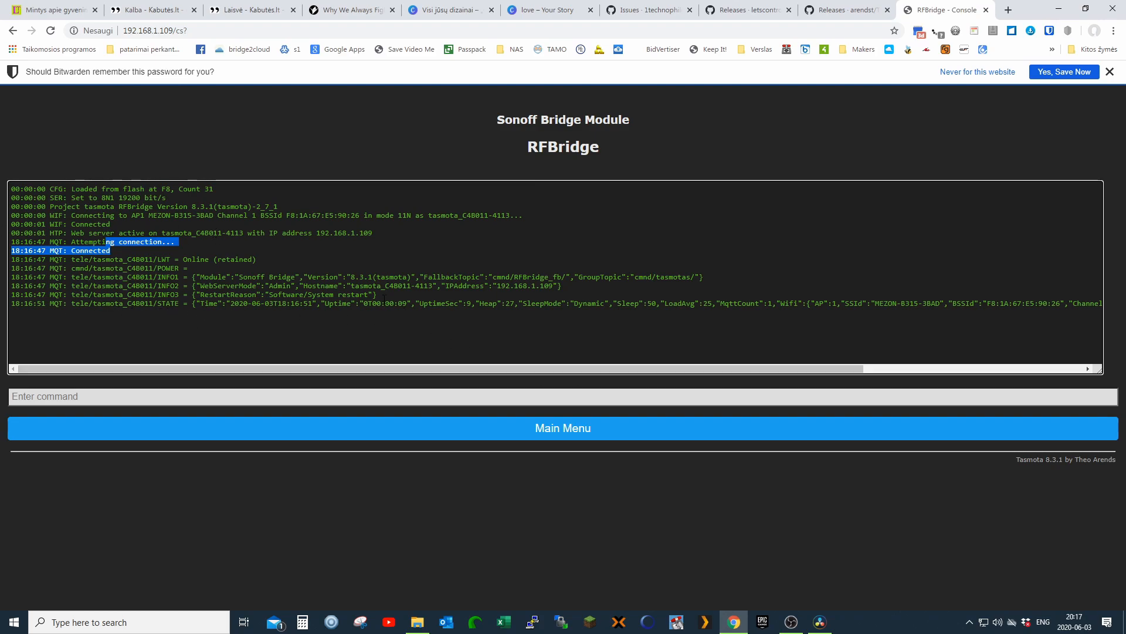
pyautogui.moveTo(19, 315); pyautogui.dragTo(301, 316)
pyautogui.click(334, 306)
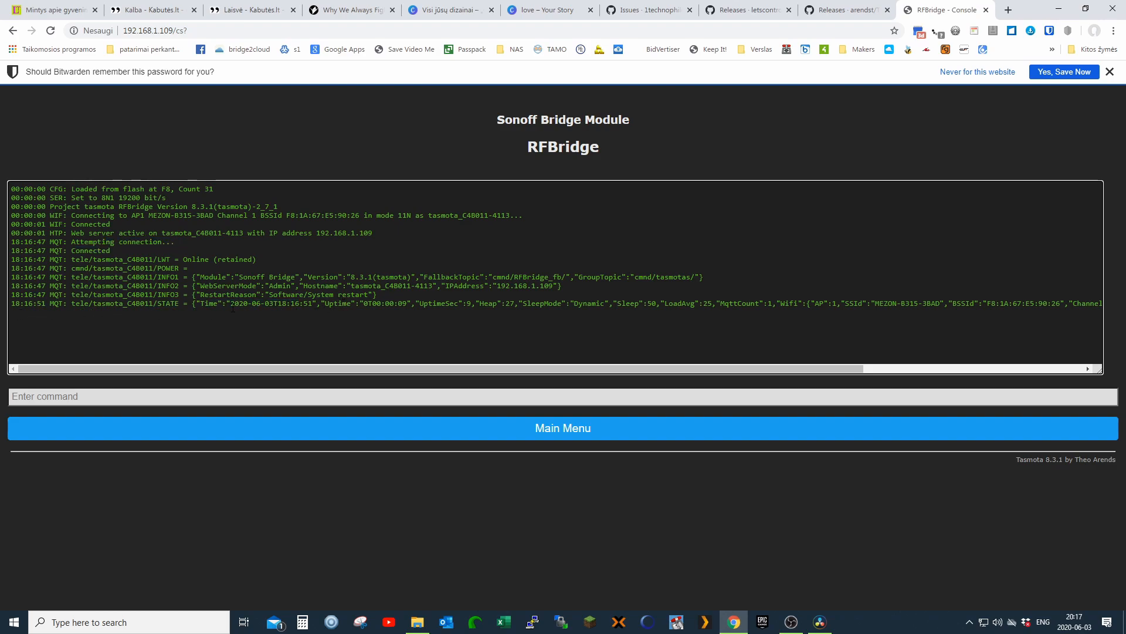
pyautogui.moveTo(200, 305); pyautogui.dragTo(727, 304)
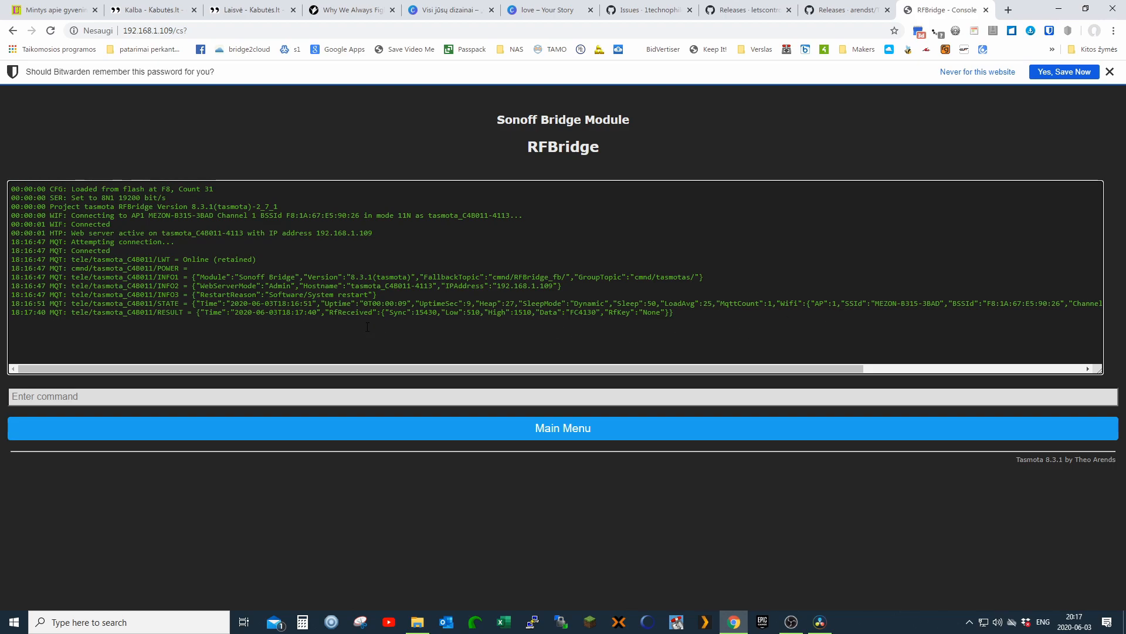
# Examine the time and RfReceived signal values in the console's RESULT entry
pyautogui.moveTo(200, 313); pyautogui.dragTo(368, 312)
pyautogui.click(296, 314)
pyautogui.moveTo(204, 312); pyautogui.dragTo(376, 312)
pyautogui.moveTo(429, 313); pyautogui.dragTo(510, 313)
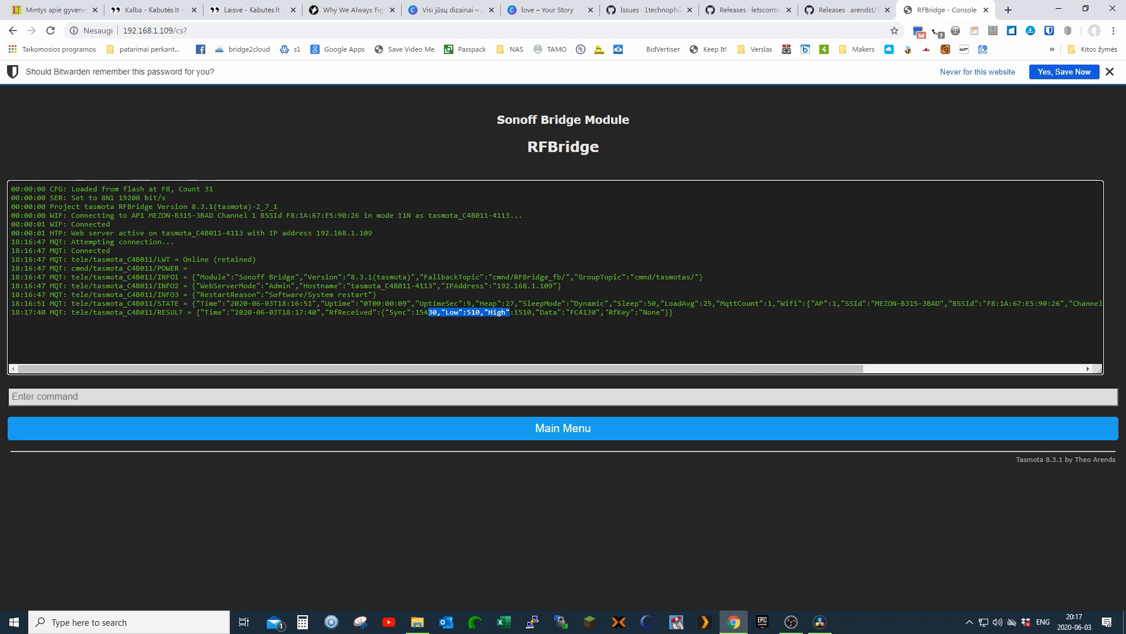
# Examine the Low, High, Data and RfKey values of the received signal and the neighbouring STATE entry in the console
pyautogui.click(606, 313)
pyautogui.moveTo(606, 314); pyautogui.dragTo(538, 319)
pyautogui.click(565, 311)
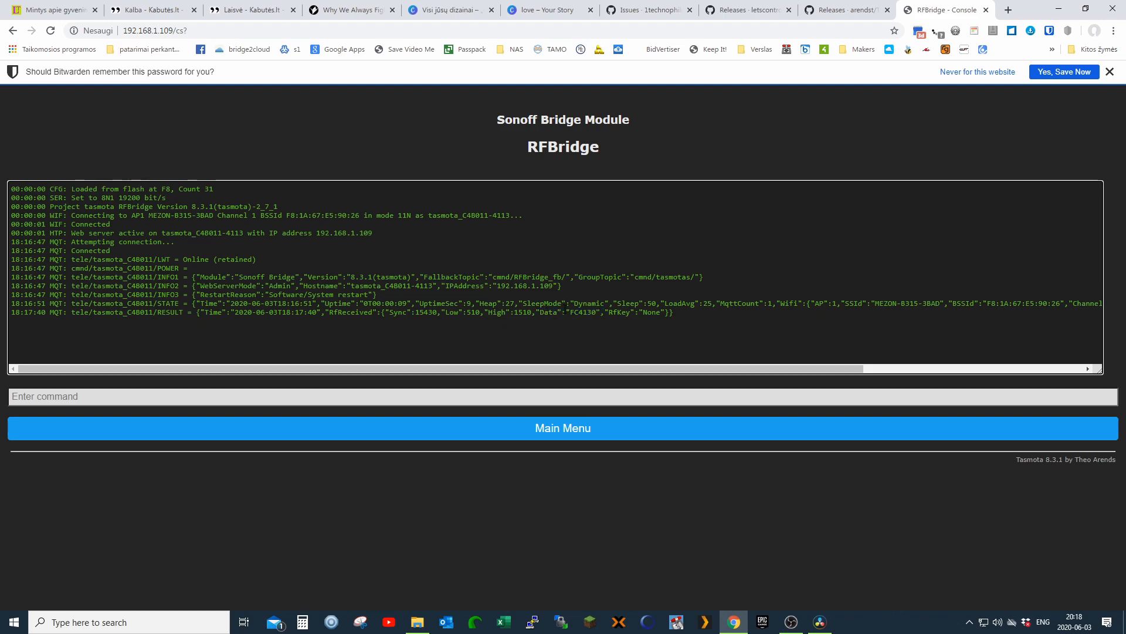
pyautogui.moveTo(568, 312); pyautogui.dragTo(596, 312)
pyautogui.click(622, 311)
pyautogui.moveTo(677, 311); pyautogui.dragTo(50, 303)
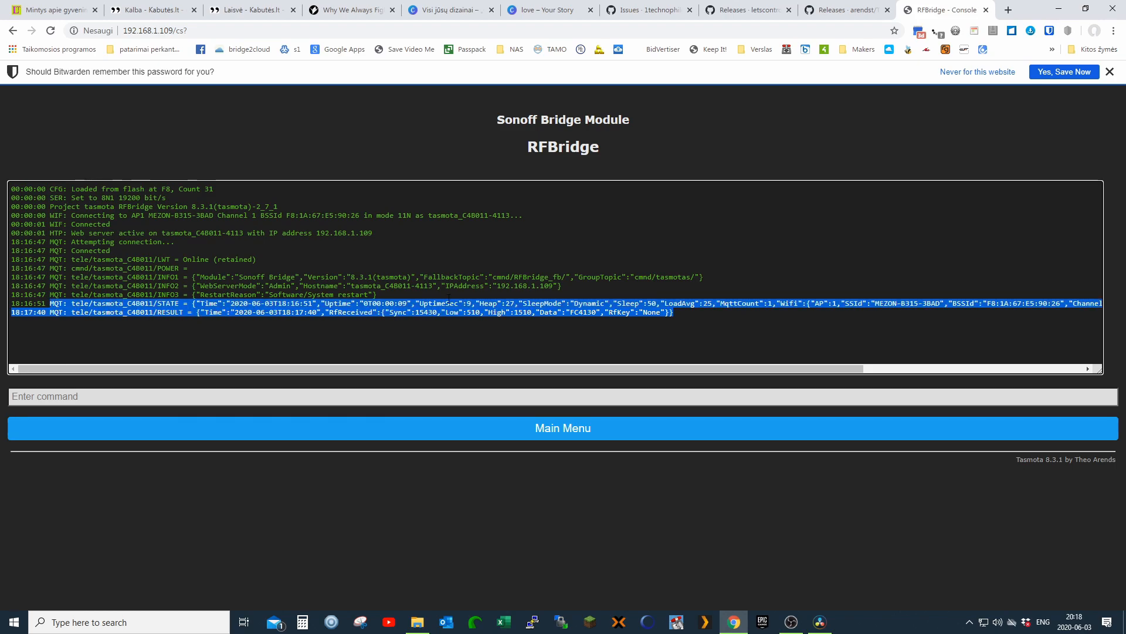
pyautogui.click(530, 313)
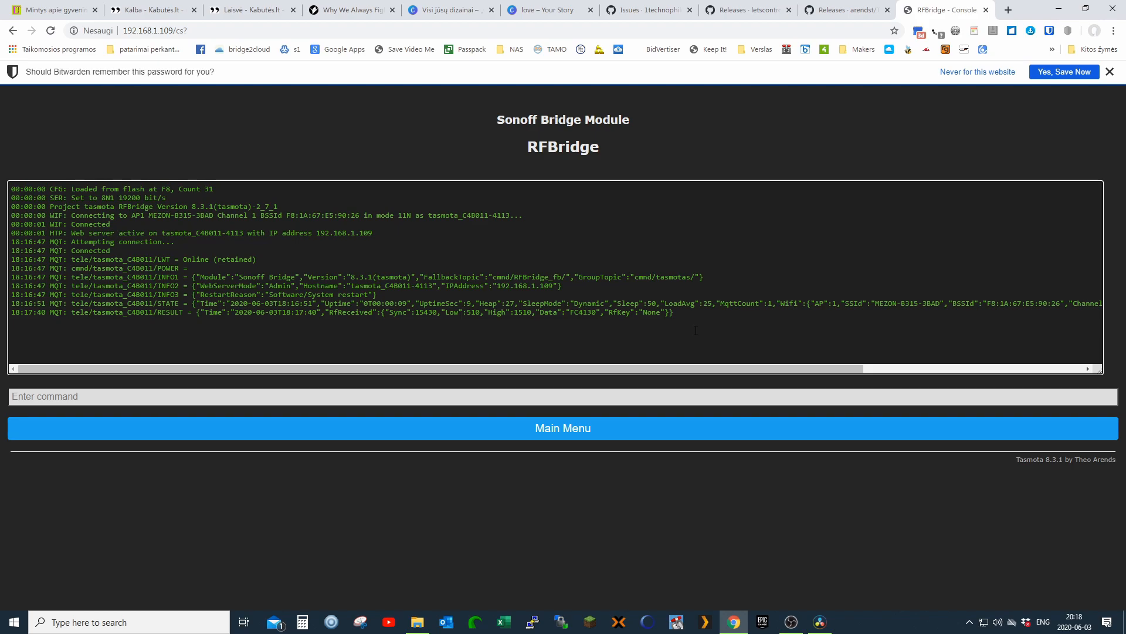
pyautogui.moveTo(675, 312); pyautogui.dragTo(70, 305)
pyautogui.click(194, 297)
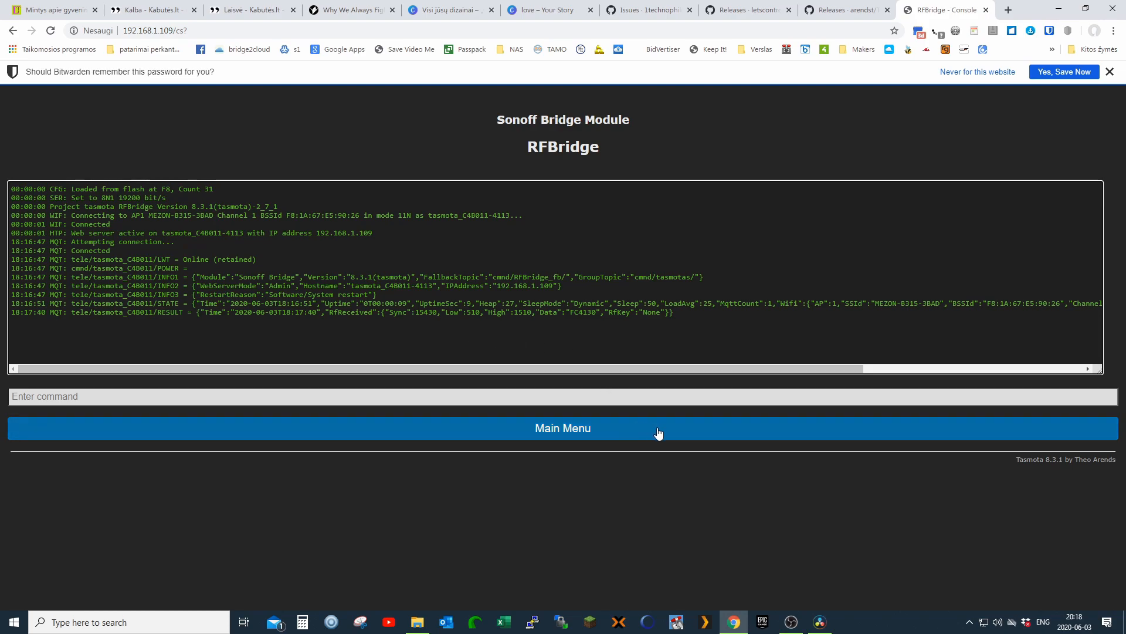
pyautogui.click(195, 33)
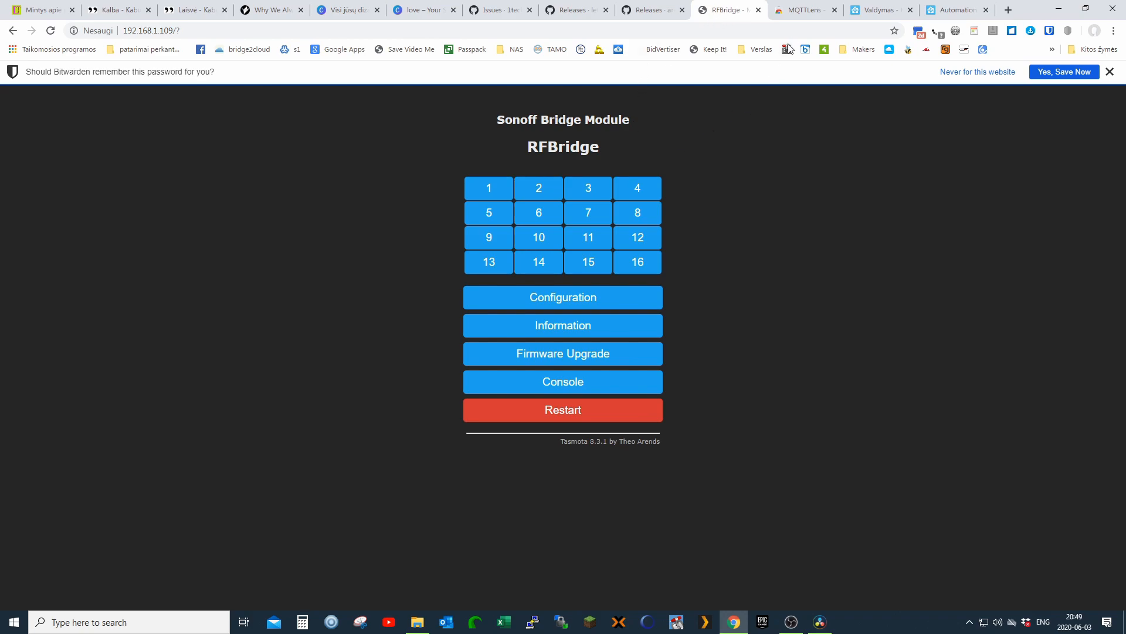
# Review the MQTTLens page in the Chrome web store and look at the Home Assistant TEST RF dashboard
pyautogui.click(802, 14)
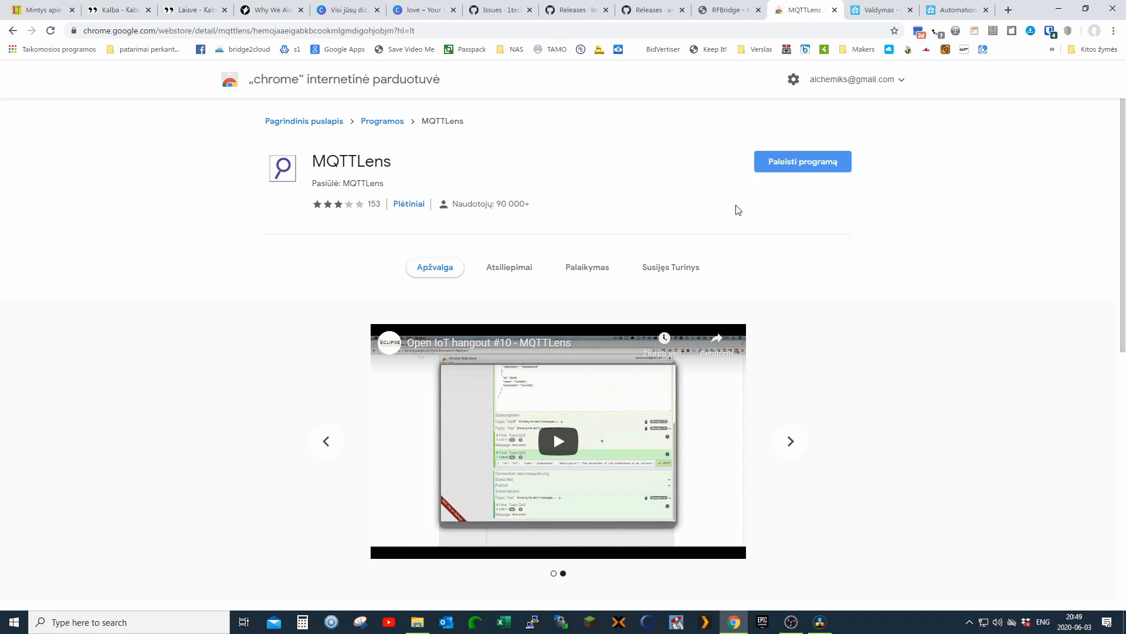
pyautogui.scroll(-9, 833, 291)
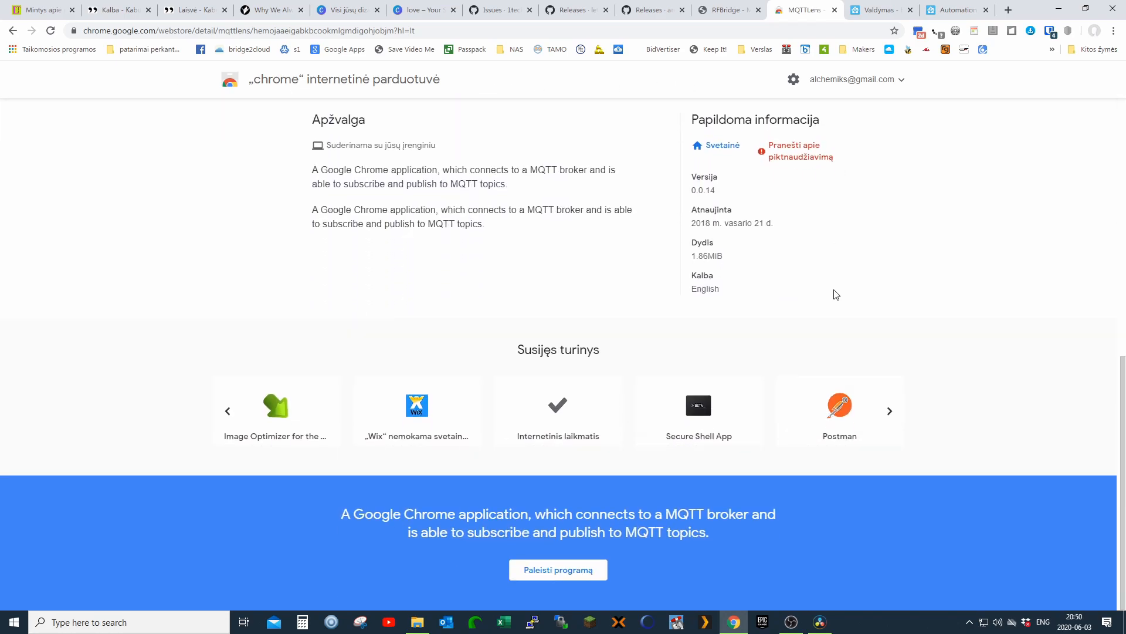
pyautogui.scroll(9, 825, 323)
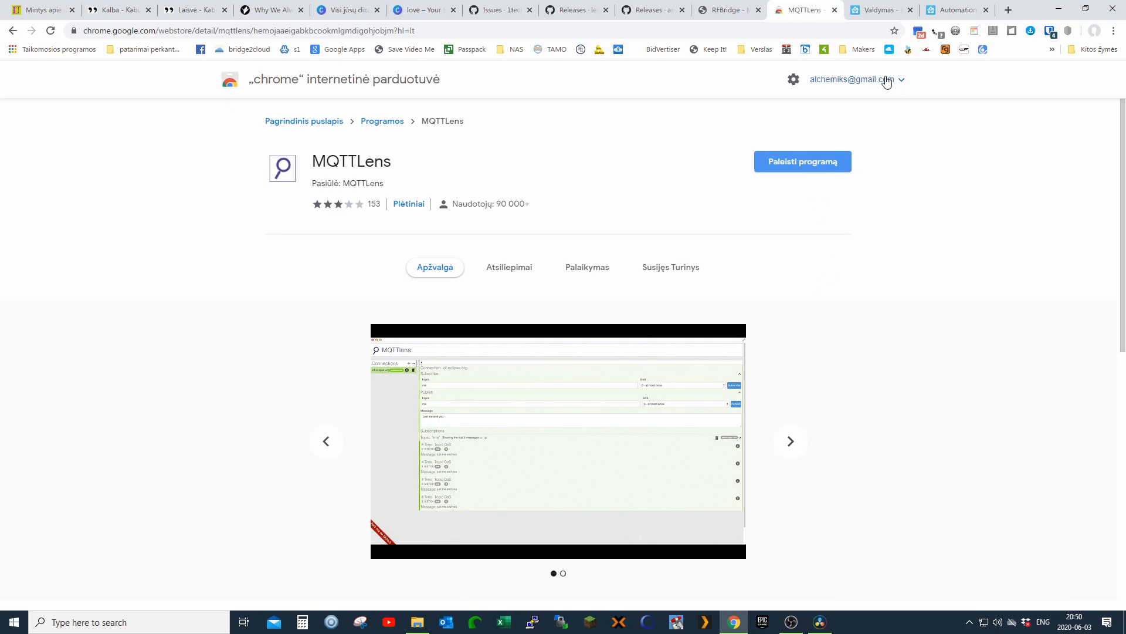
pyautogui.click(874, 12)
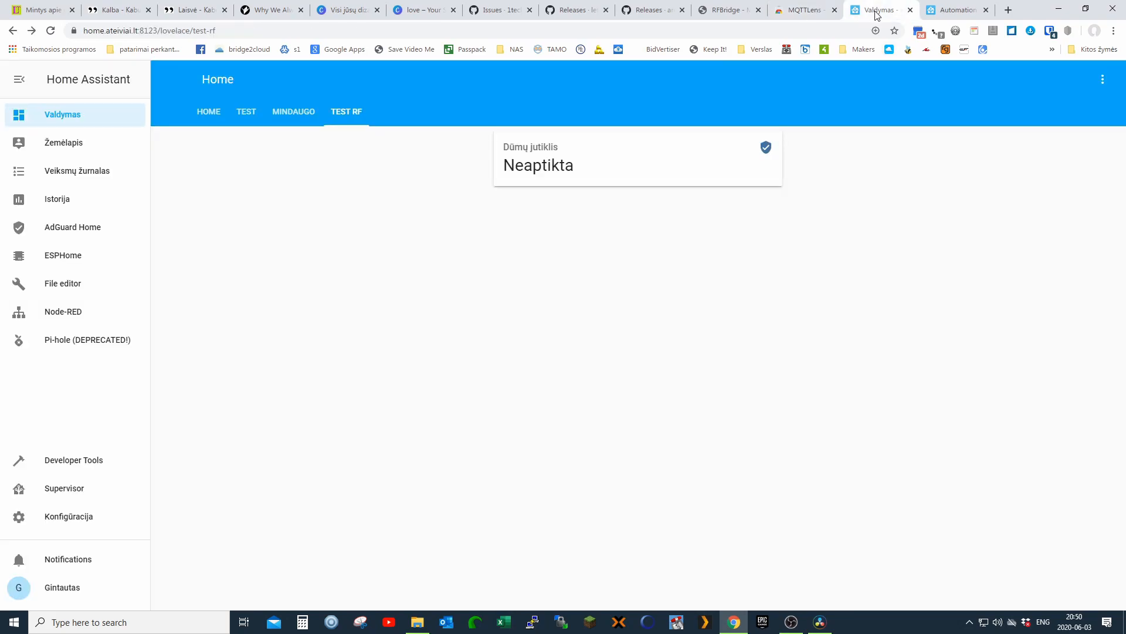
pyautogui.click(792, 20)
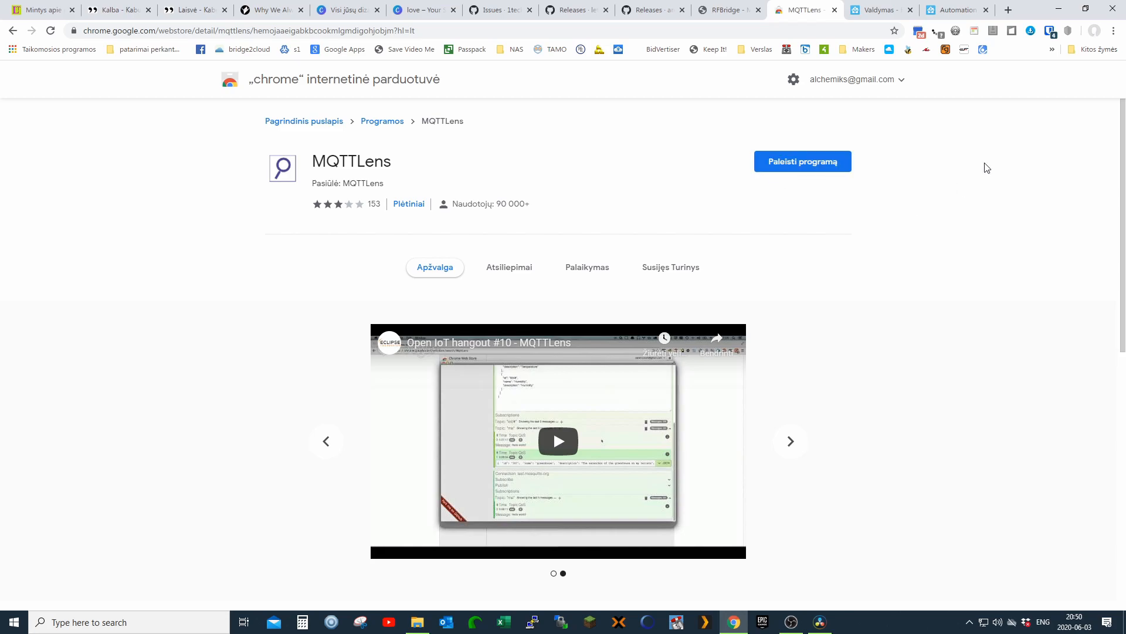
# Switch to Home Assistant and open the MQTT developer tools at the subscription topic for listening
pyautogui.click(872, 16)
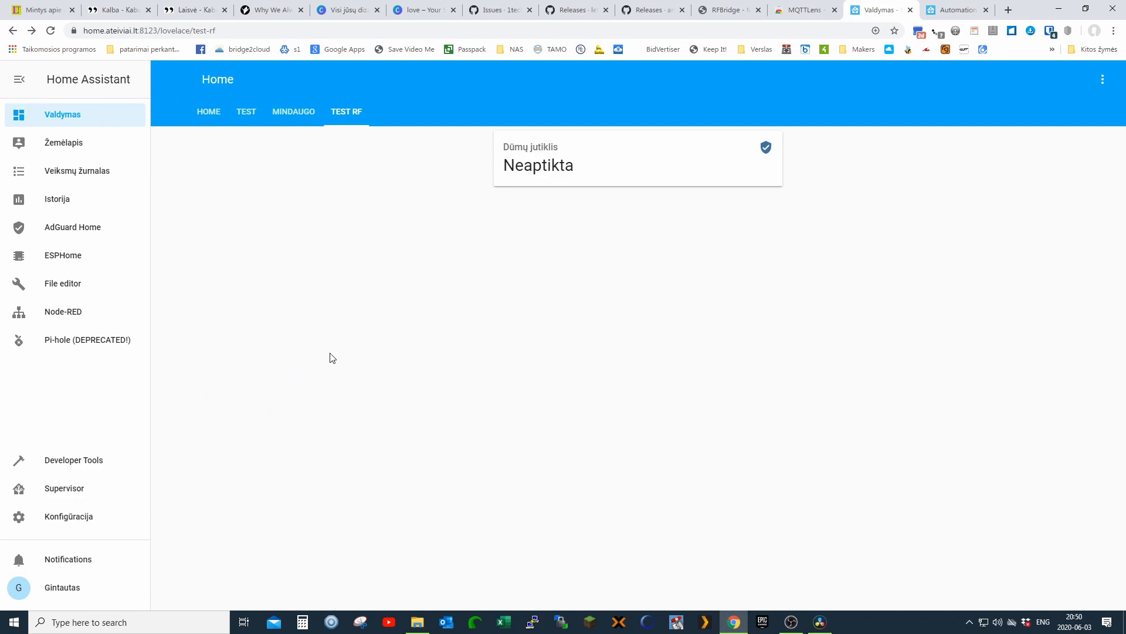
pyautogui.click(85, 463)
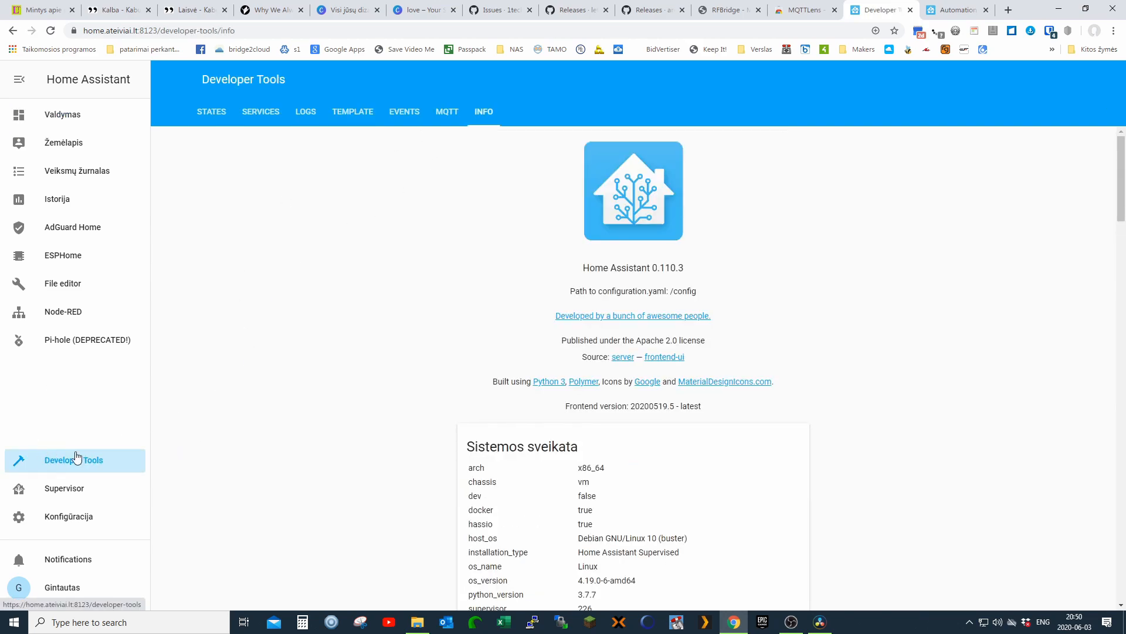
pyautogui.click(444, 113)
pyautogui.click(496, 381)
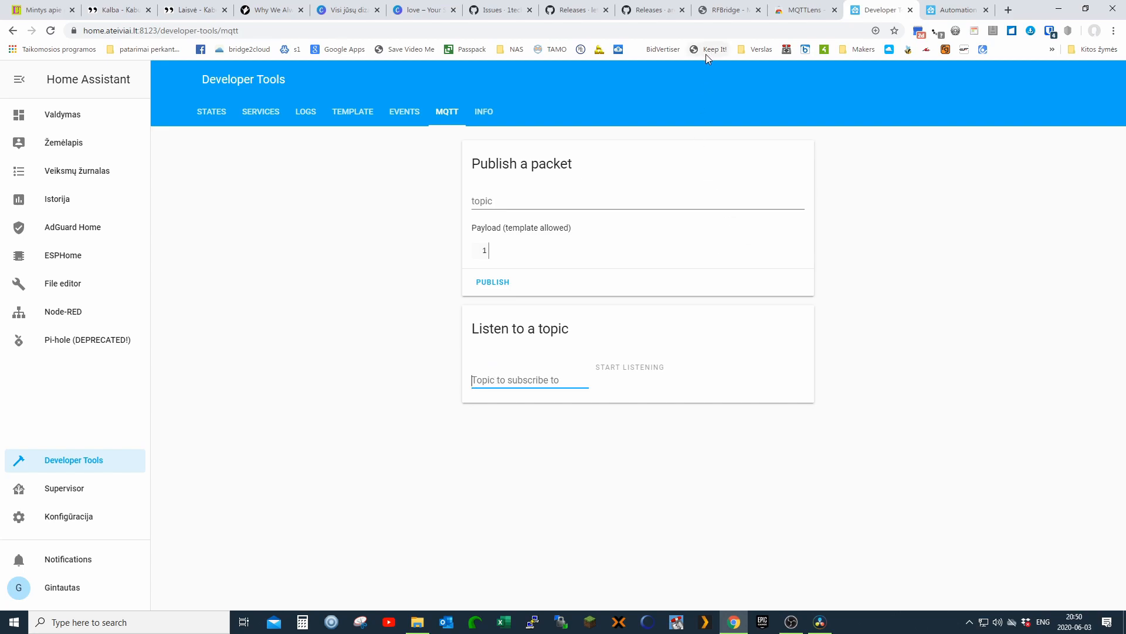
# Copy the topic tele/tasmota_C4B011/STATE from the latest entry in the RF bridge's Tasmota console
pyautogui.click(728, 14)
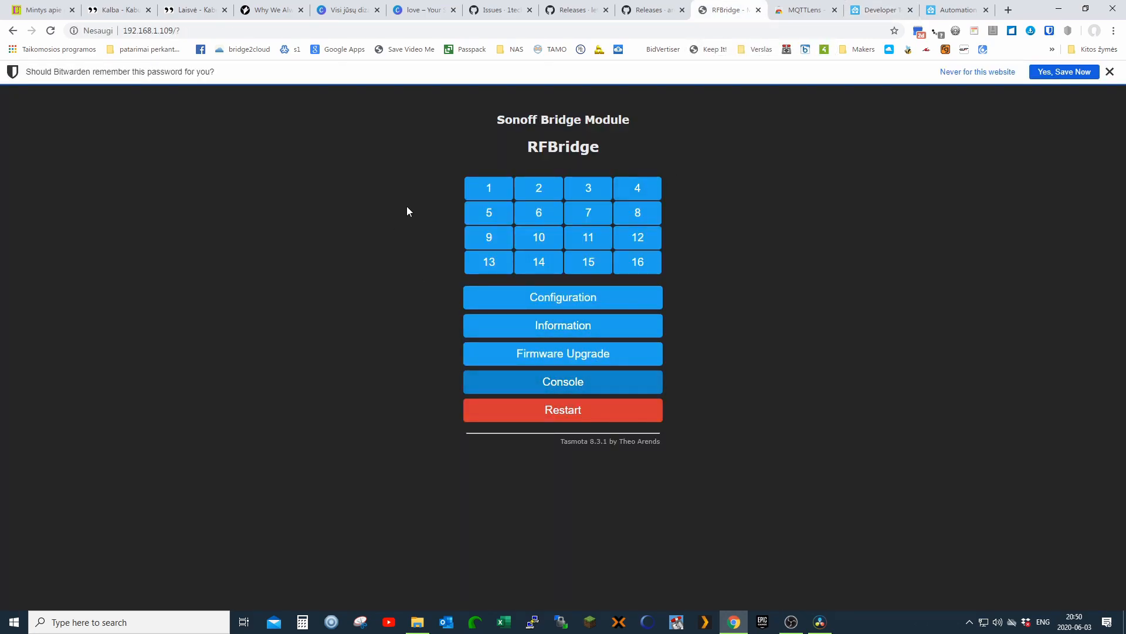
pyautogui.click(606, 385)
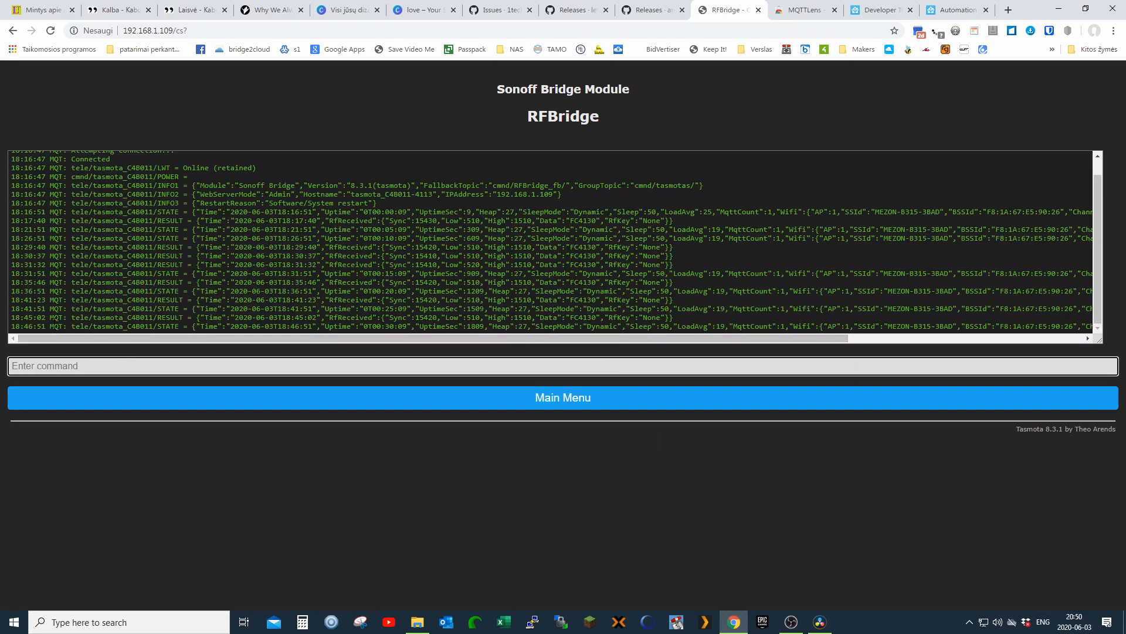
pyautogui.moveTo(71, 326); pyautogui.dragTo(179, 326)
pyautogui.hotkey('ctrl', 'c')
pyautogui.rightClick(172, 323)
pyautogui.click(182, 335)
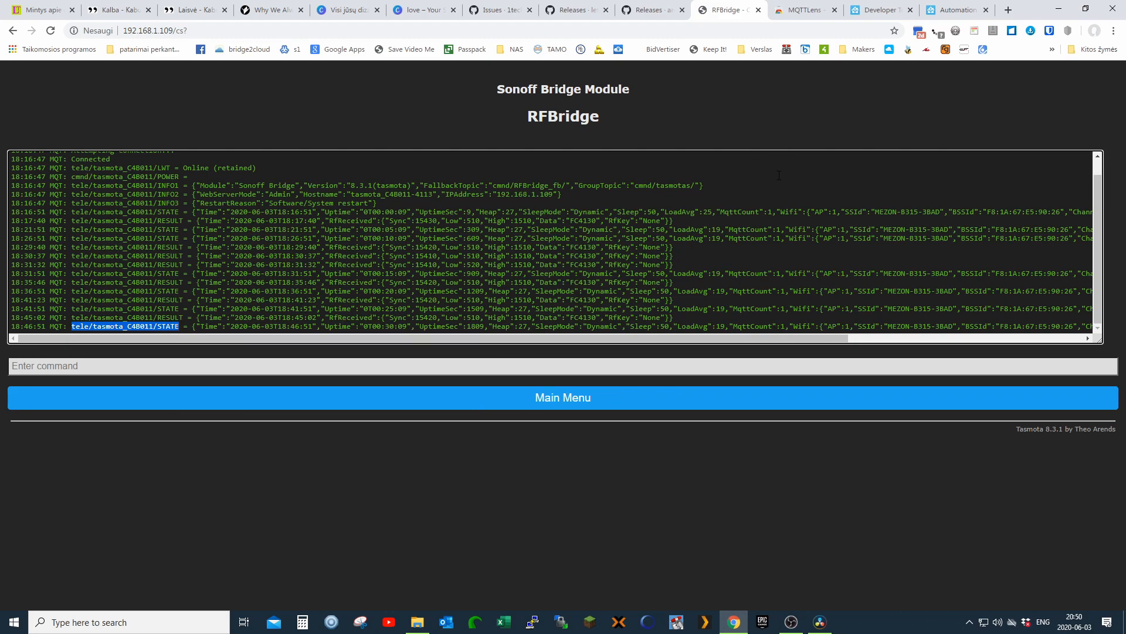
# Start listening to the copied topic tele/tasmota_C4B011/STATE in Home Assistant's MQTT tools
pyautogui.click(875, 10)
pyautogui.rightClick(491, 382)
pyautogui.click(521, 472)
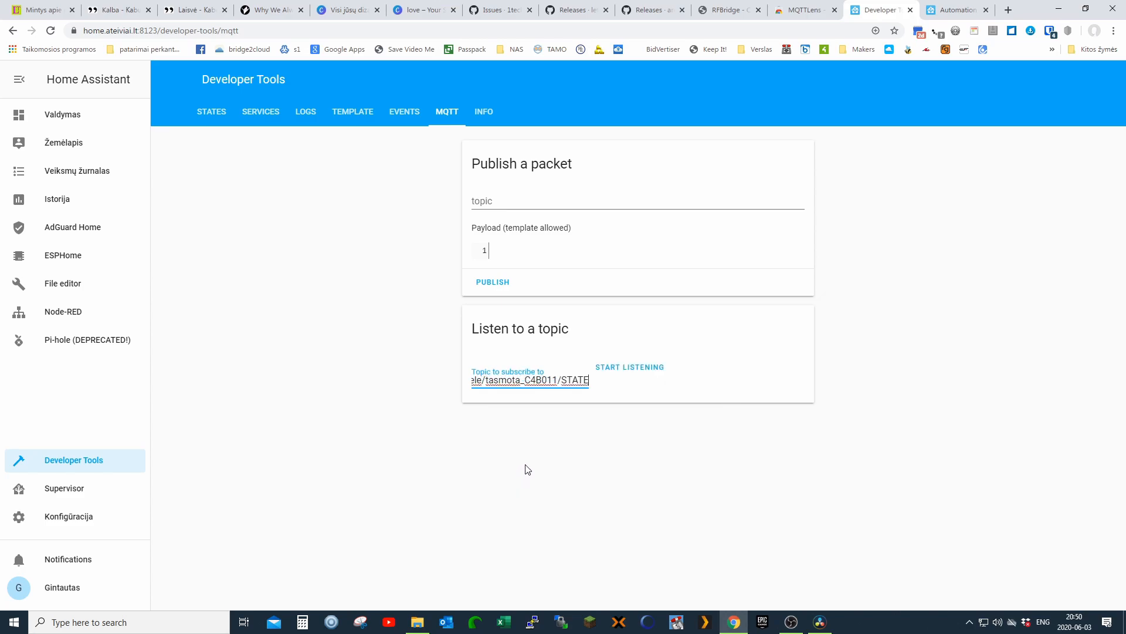
pyautogui.click(620, 367)
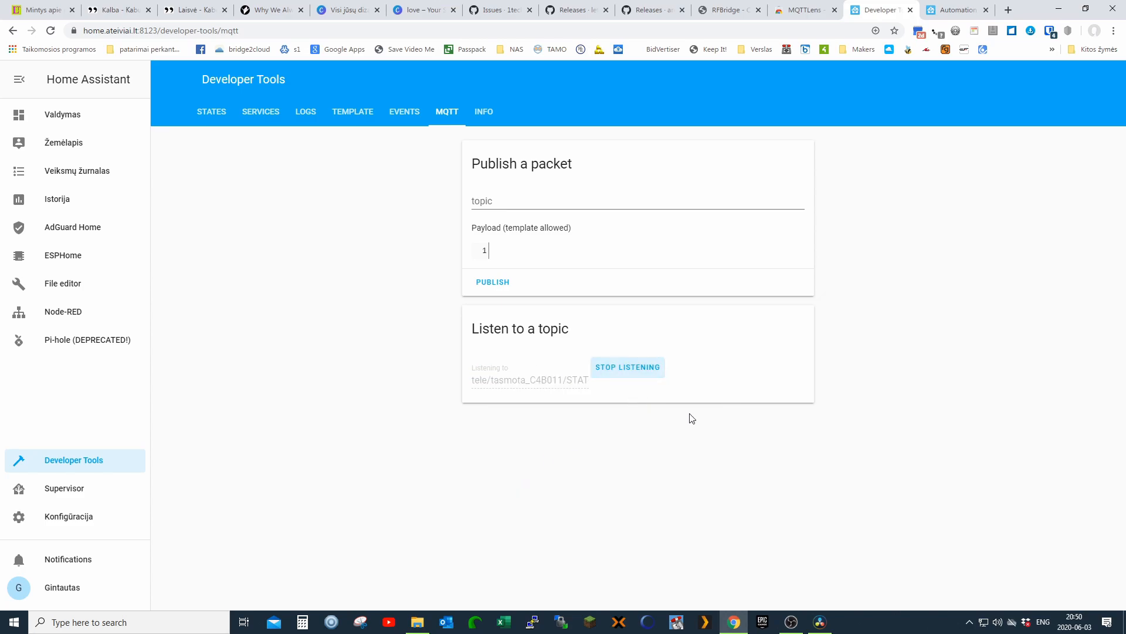
# Launch MQTTLens from its Chrome web store page and reposition its window
pyautogui.click(792, 15)
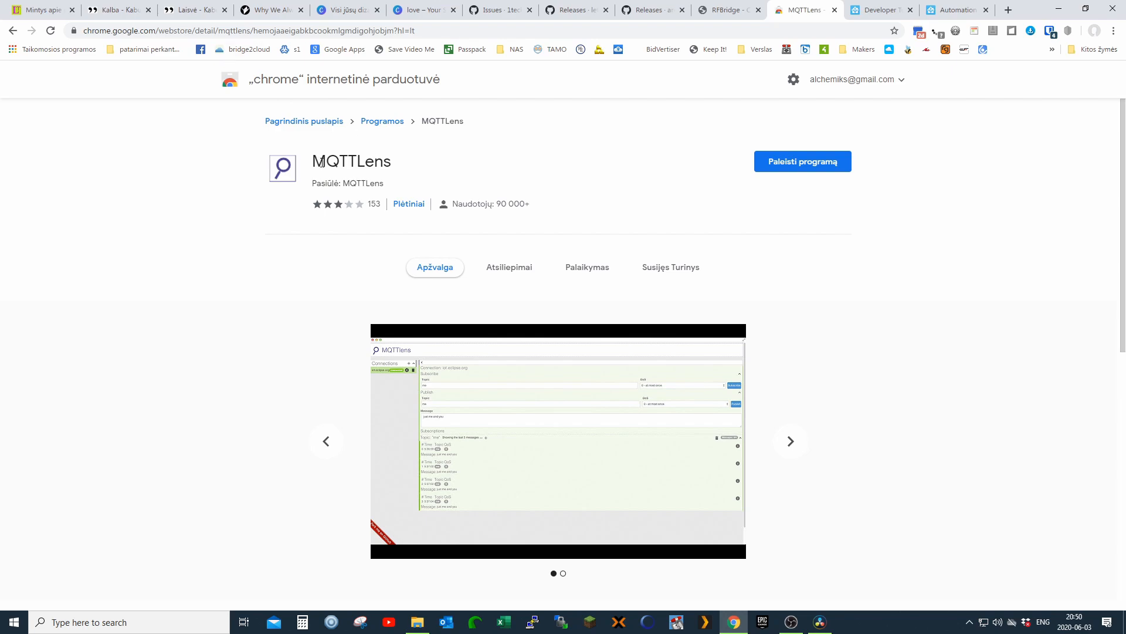
pyautogui.moveTo(312, 164); pyautogui.dragTo(395, 169)
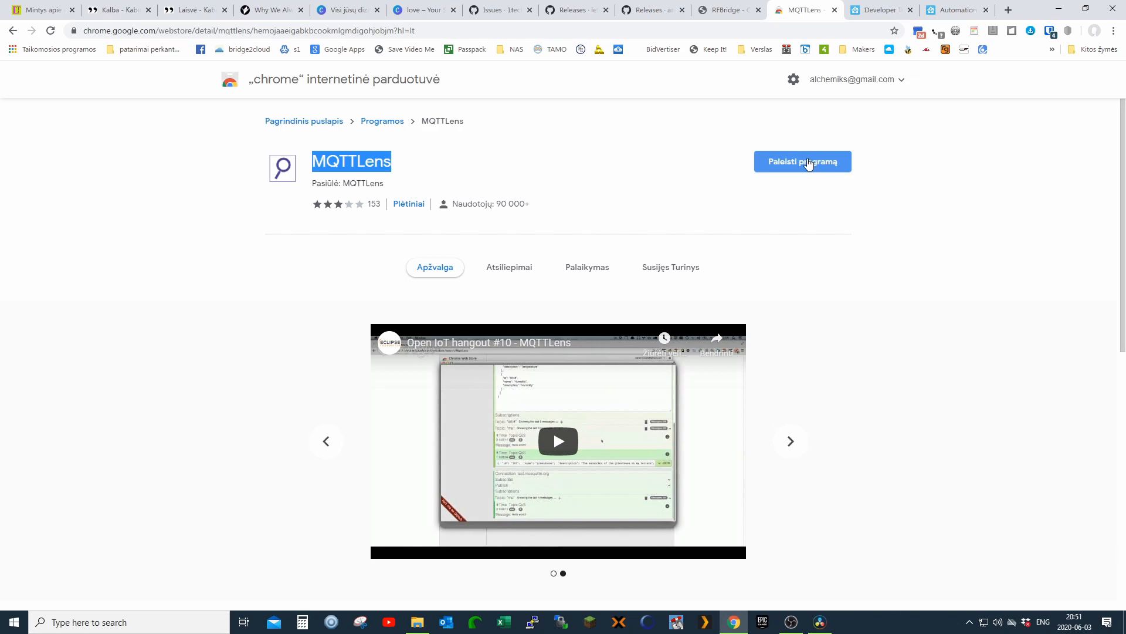
pyautogui.click(809, 163)
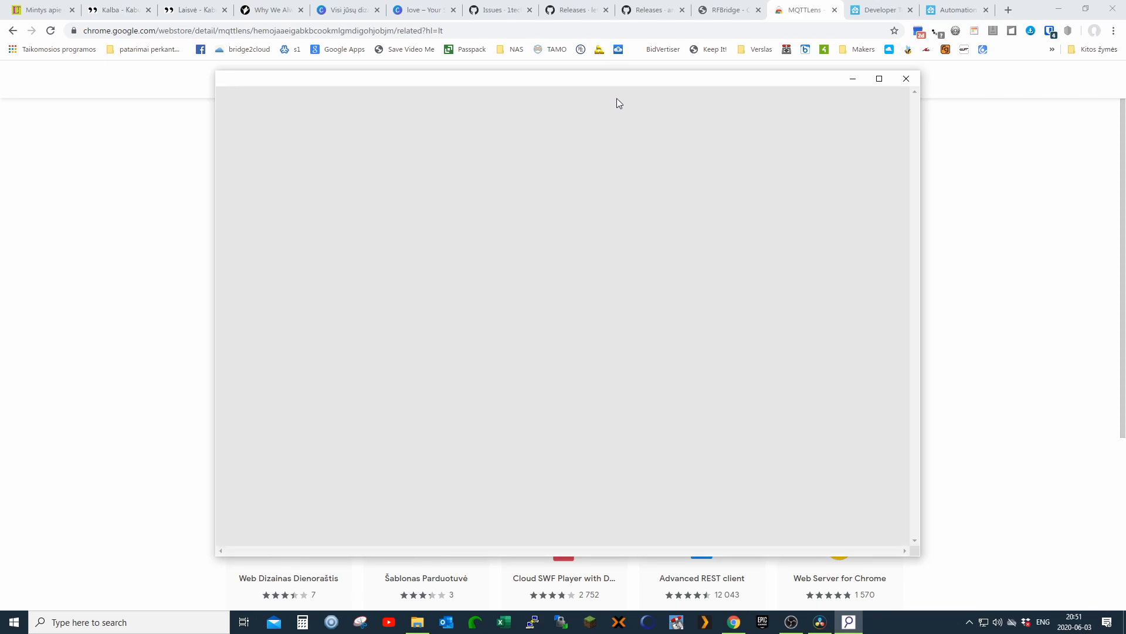
pyautogui.moveTo(615, 82); pyautogui.dragTo(681, 74)
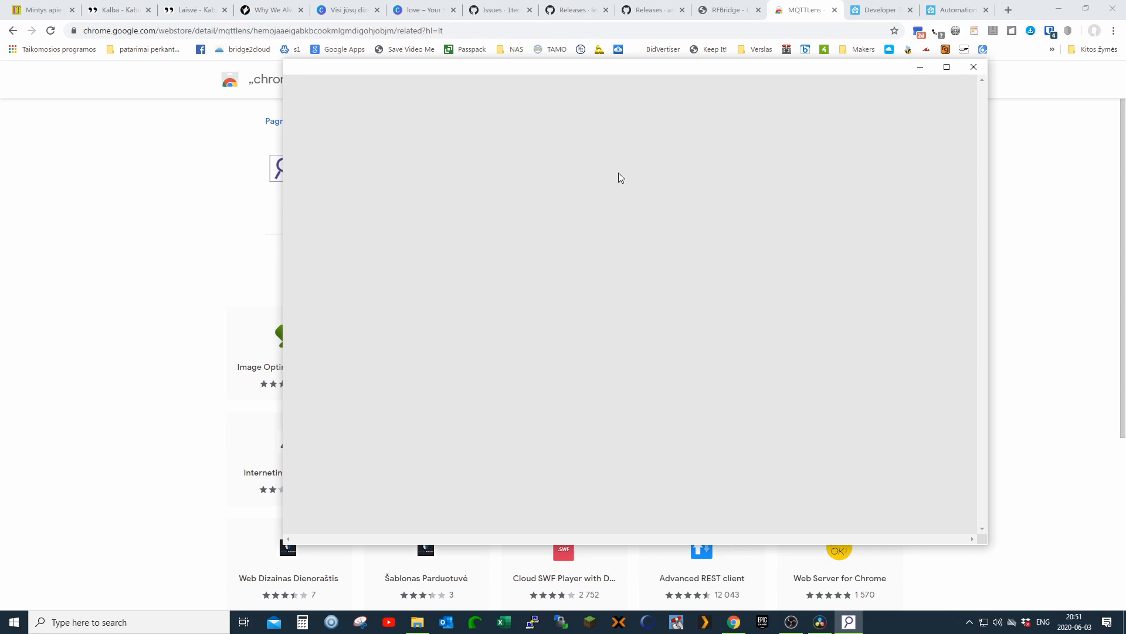
pyautogui.moveTo(611, 72)
pyautogui.mouseDown()
pyautogui.moveTo(544, 85)
pyautogui.moveTo(460, 216)
pyautogui.moveTo(486, 253)
pyautogui.moveTo(604, 85)
pyautogui.mouseUp()
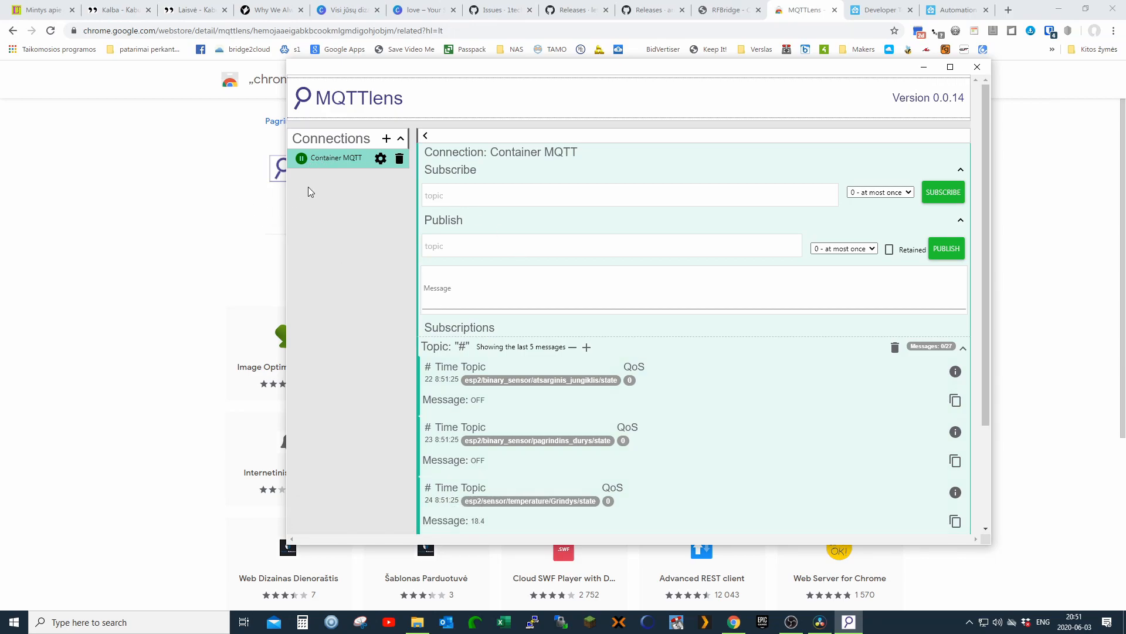
# Review the new-connection form and the Container MQTT connection's host, port and credential settings, leaving them unchanged
pyautogui.click(387, 139)
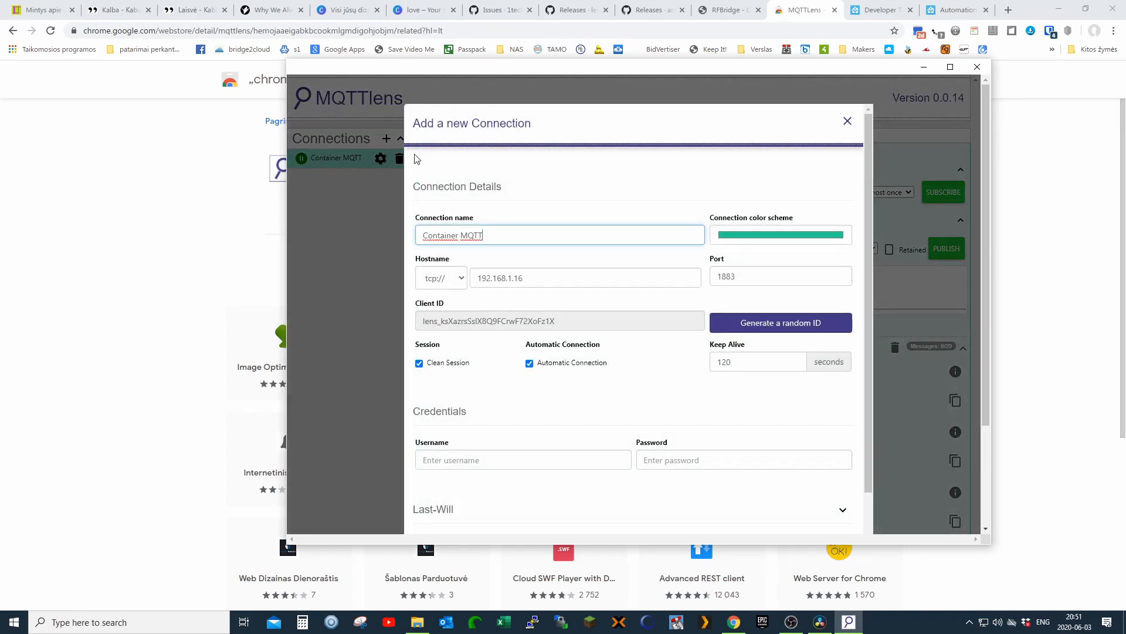
pyautogui.click(846, 122)
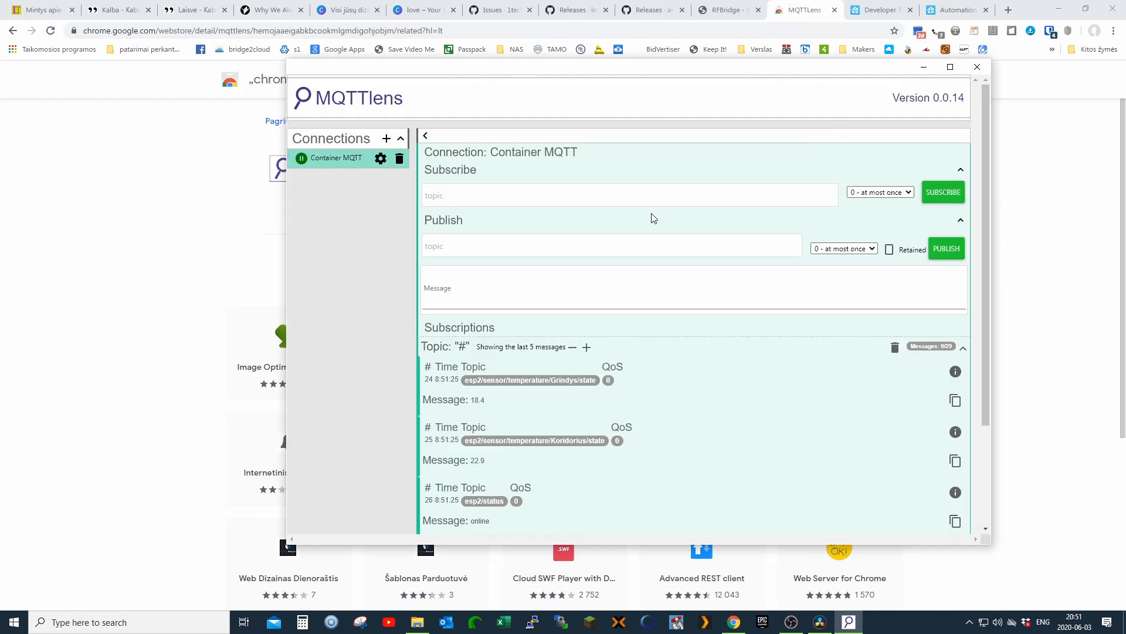
pyautogui.click(381, 159)
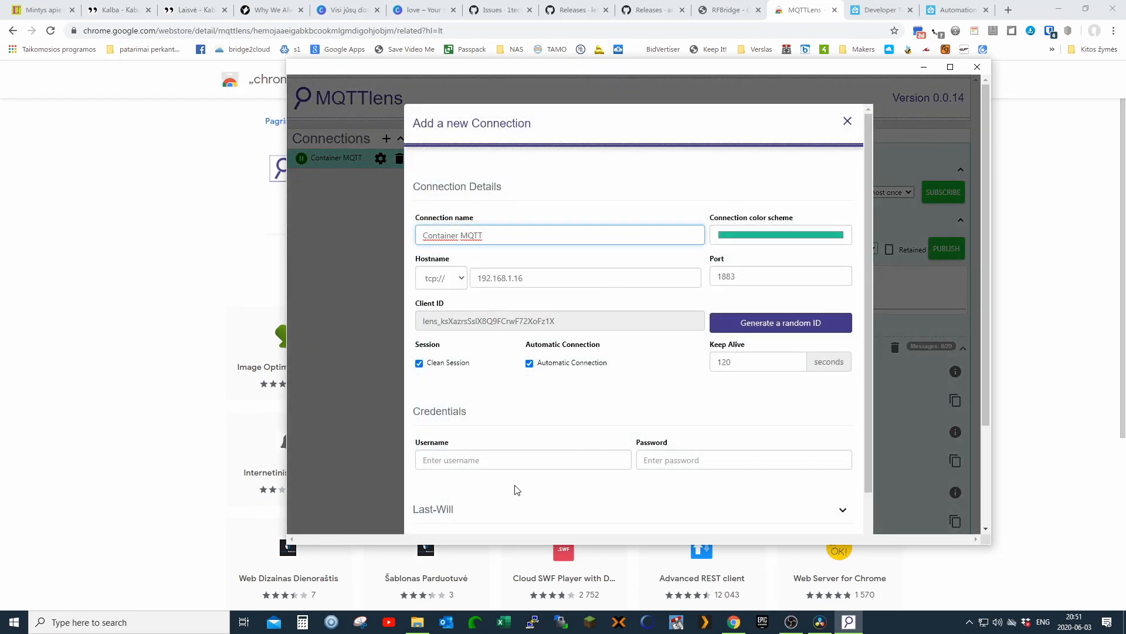
pyautogui.scroll(-3, 597, 420)
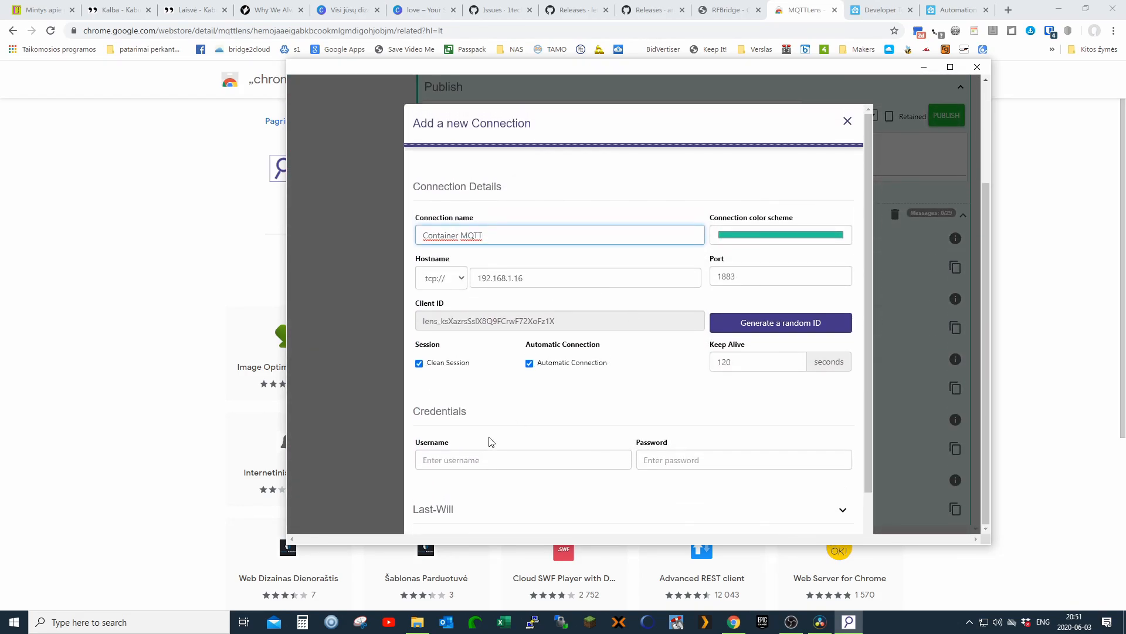
pyautogui.scroll(-1, 437, 506)
pyautogui.click(434, 520)
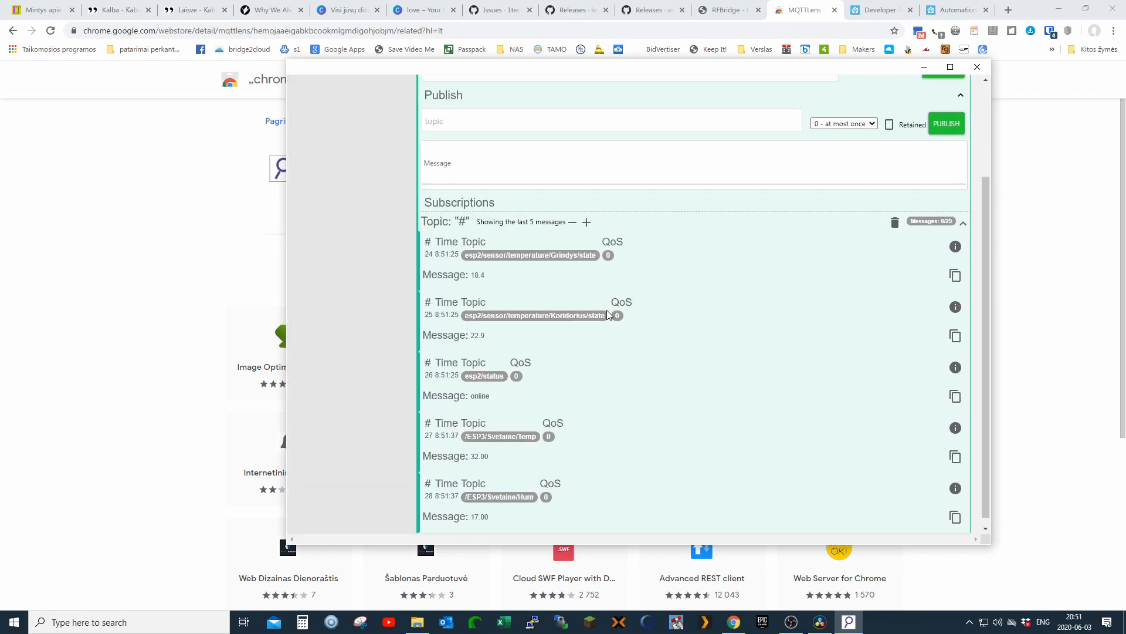
# Examine the incoming messages of the "#" subscription, including the Tasmota STATE topic
pyautogui.scroll(3, 607, 308)
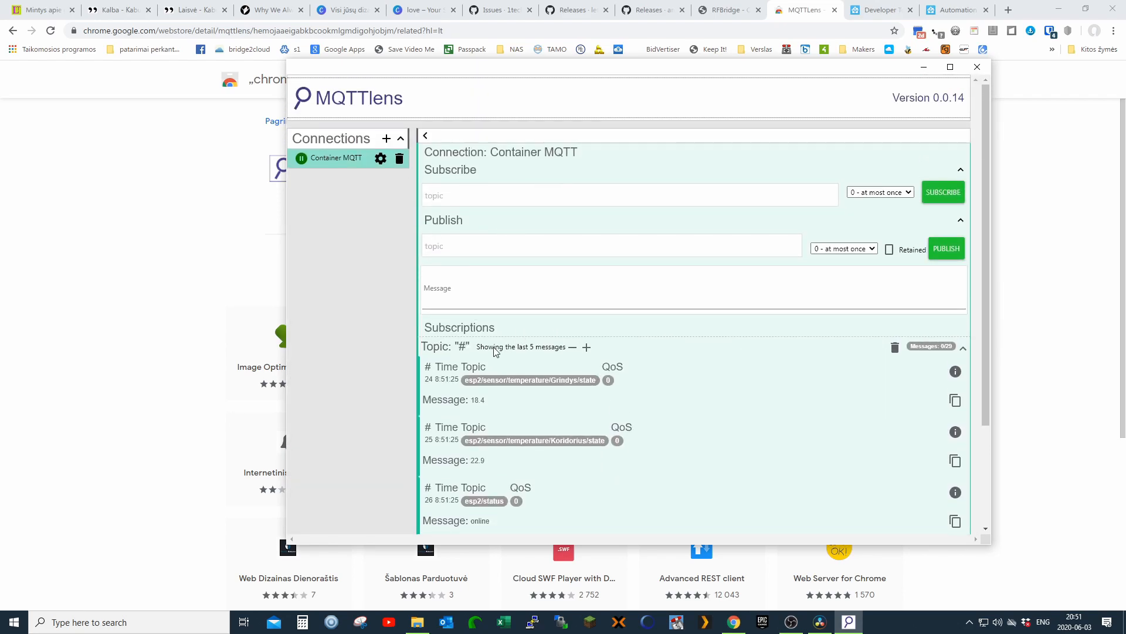
pyautogui.scroll(-3, 773, 328)
pyautogui.scroll(2, 774, 326)
pyautogui.scroll(1, 773, 325)
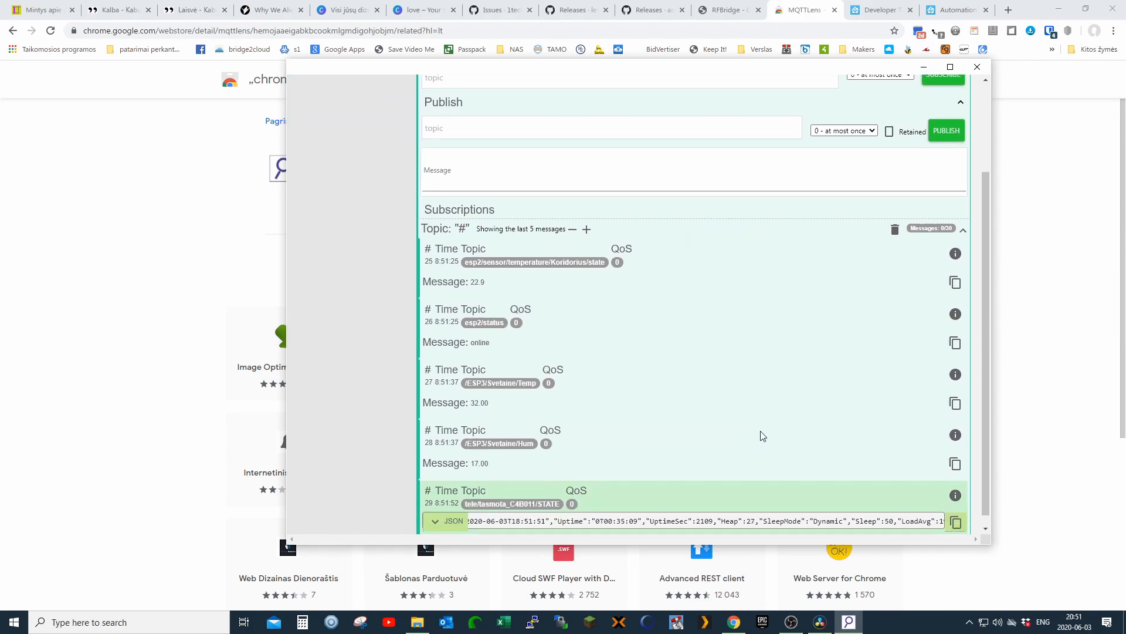
pyautogui.scroll(-2, 892, 352)
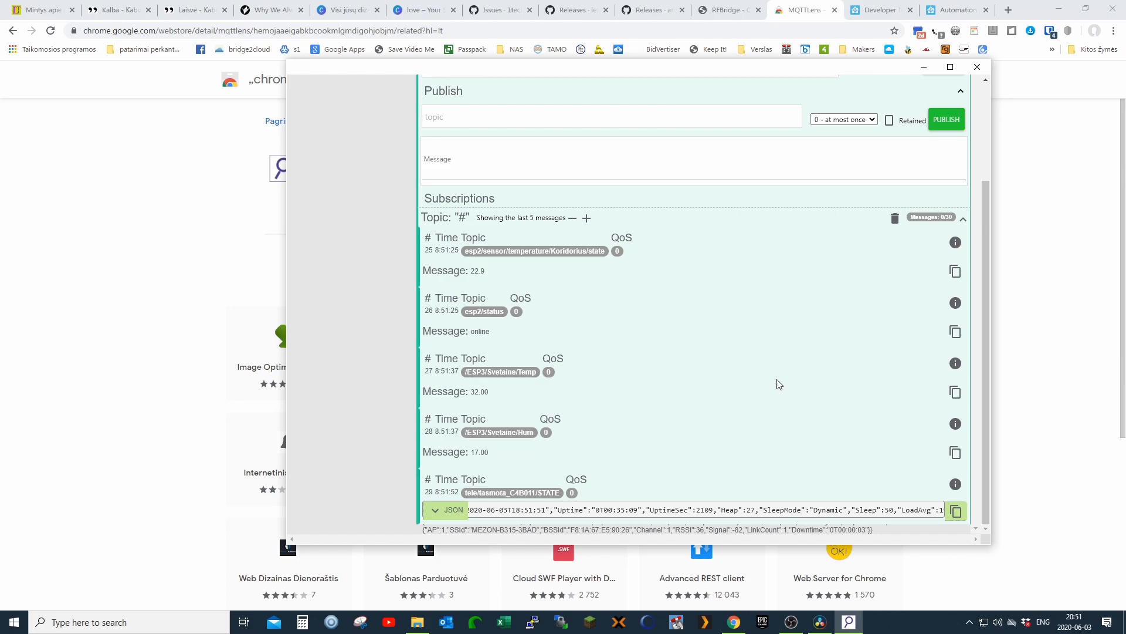
pyautogui.scroll(3, 791, 238)
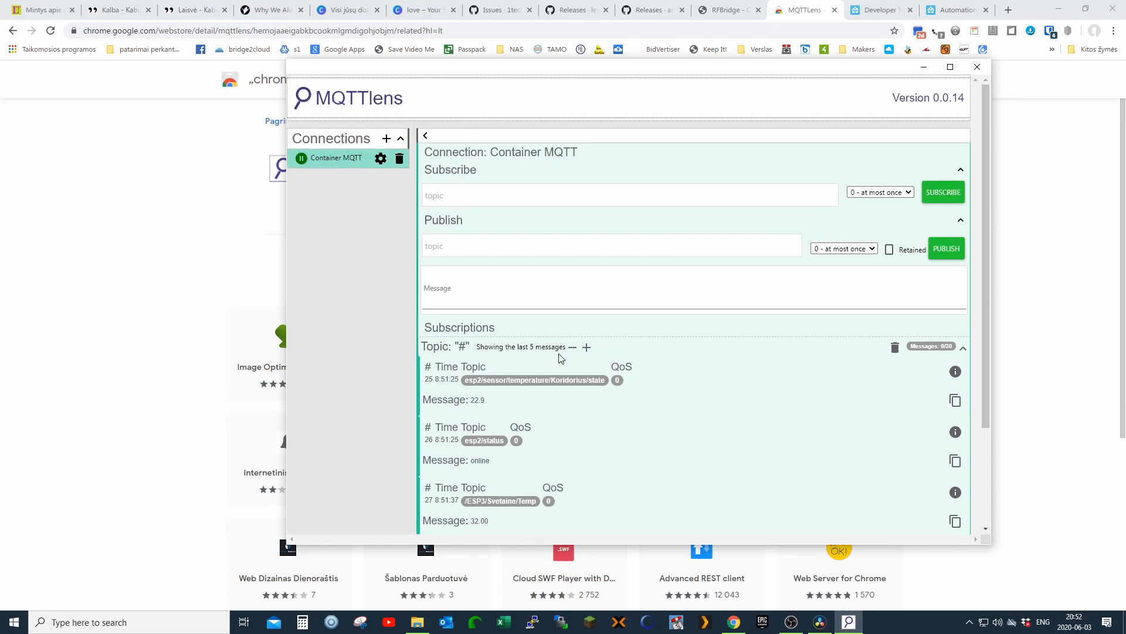
# Check the latest messages and remove the "#" topic subscription from the Container MQTT connection
pyautogui.click(956, 402)
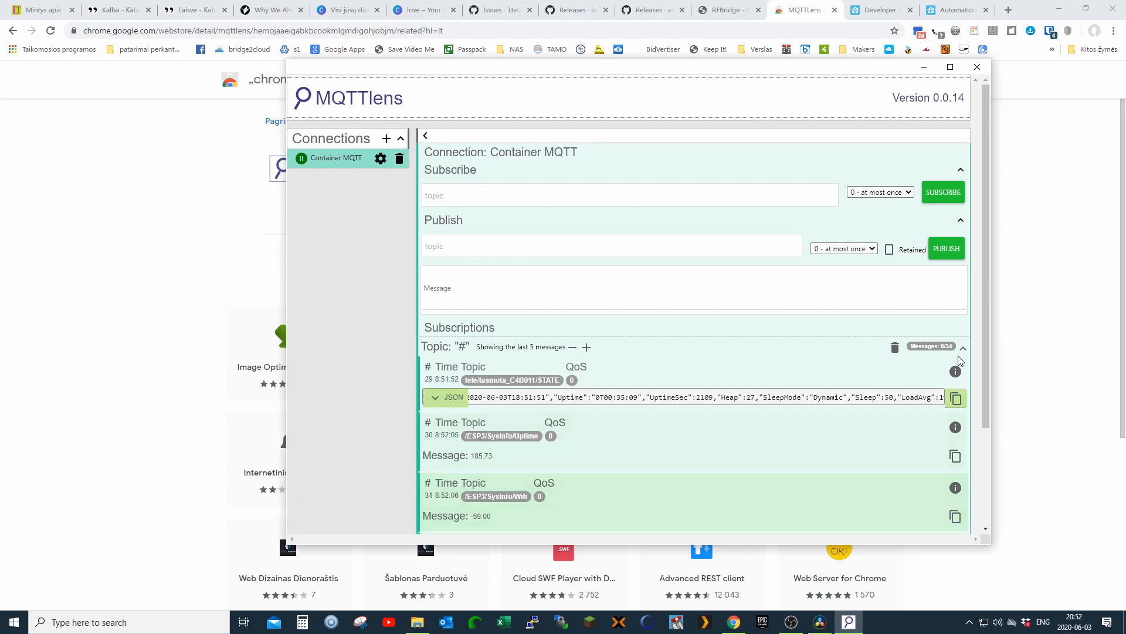
pyautogui.scroll(-3, 751, 379)
pyautogui.scroll(3, 751, 380)
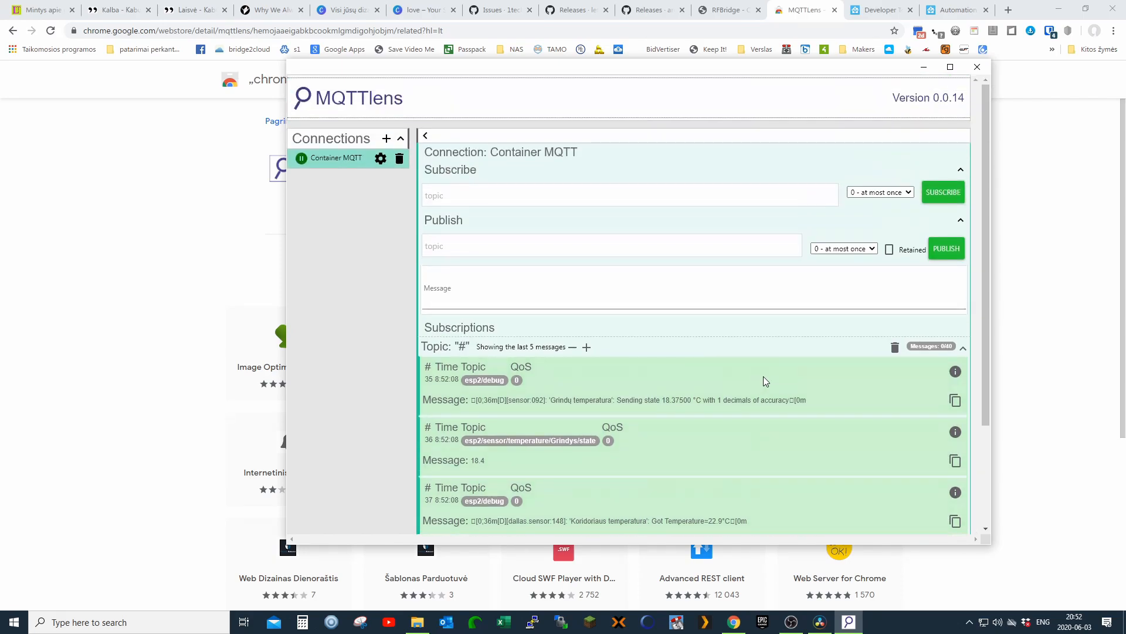
pyautogui.click(896, 346)
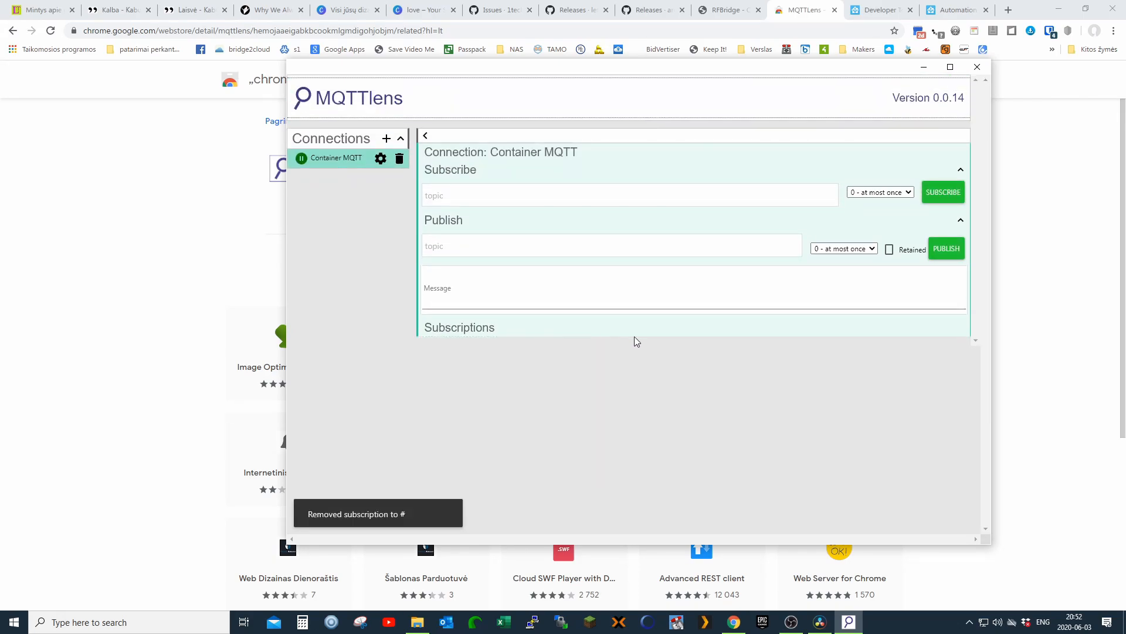
# Copy the STATE topic from the RFBridge console and subscribe to tele/tasmota_C4B011/STATE in MQTTLens
pyautogui.click(730, 11)
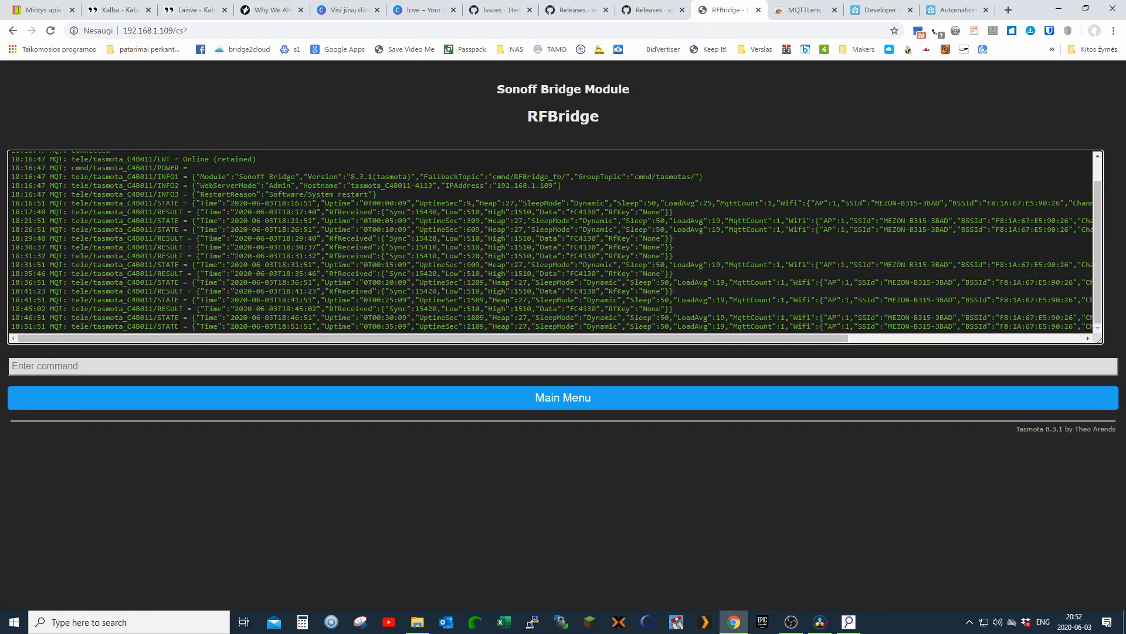
pyautogui.moveTo(177, 327); pyautogui.dragTo(74, 332)
pyautogui.rightClick(77, 329)
pyautogui.click(100, 334)
pyautogui.click(799, 10)
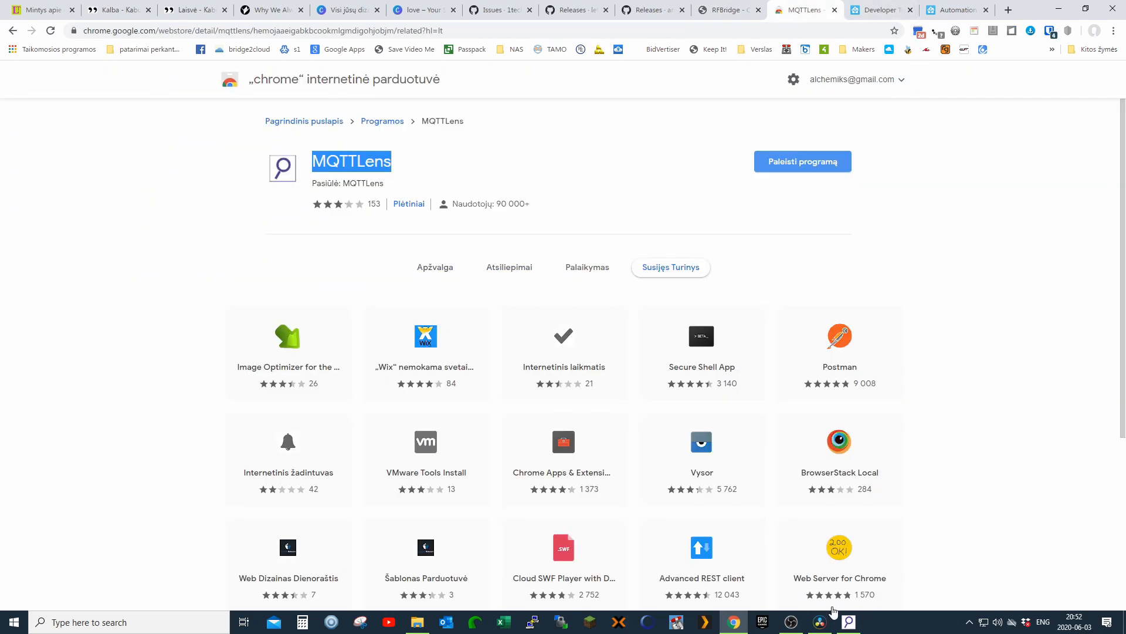
pyautogui.click(849, 622)
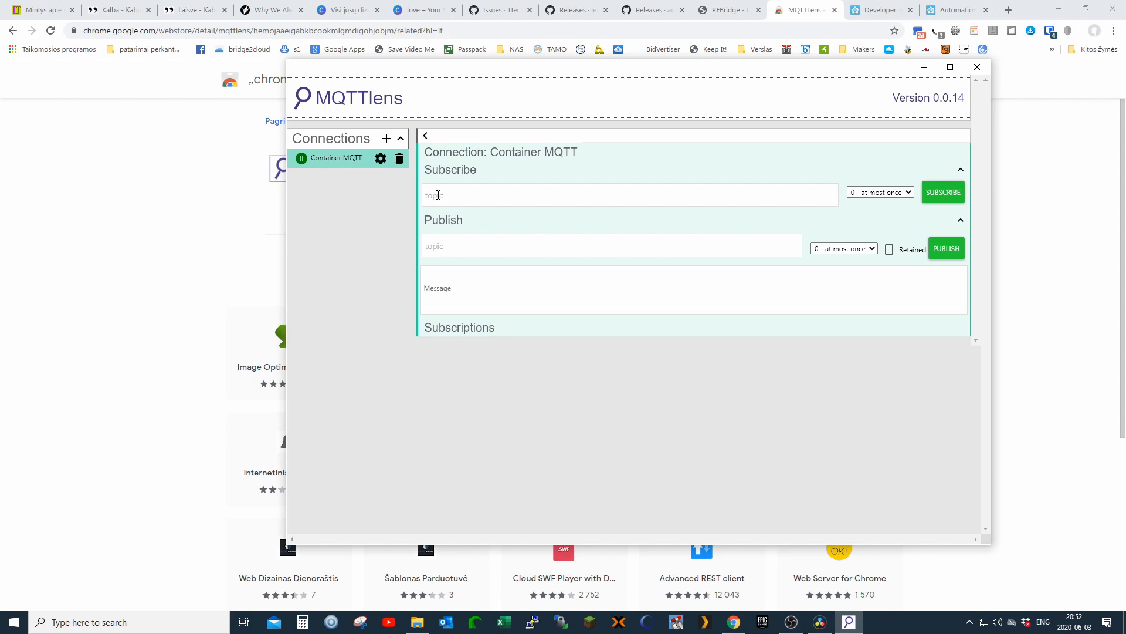
pyautogui.rightClick(439, 194)
pyautogui.click(473, 288)
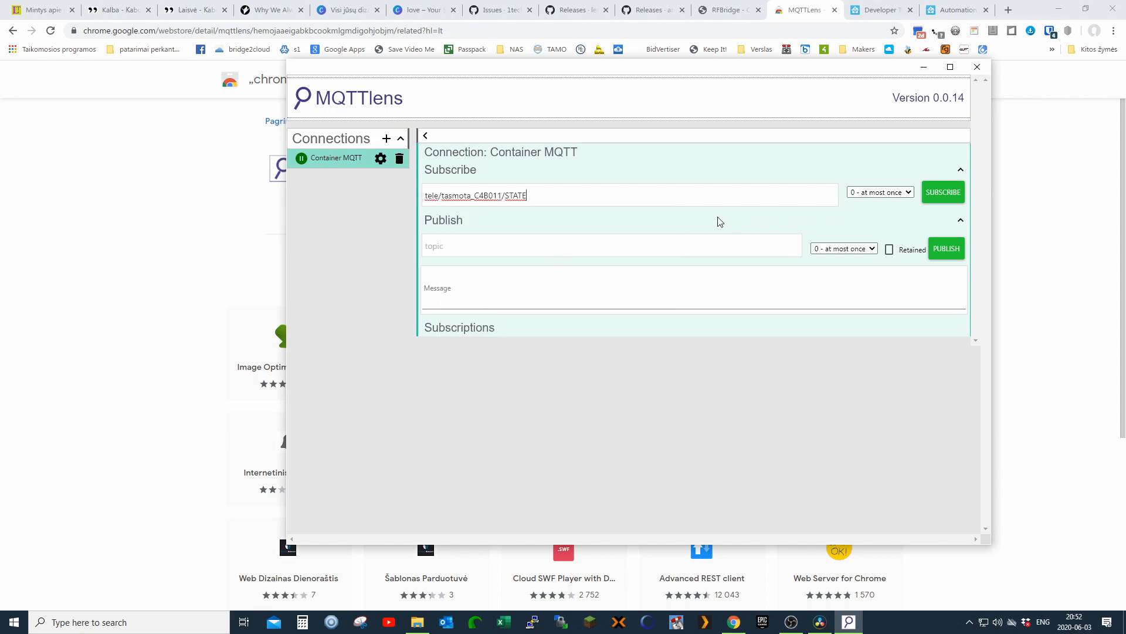
pyautogui.click(947, 198)
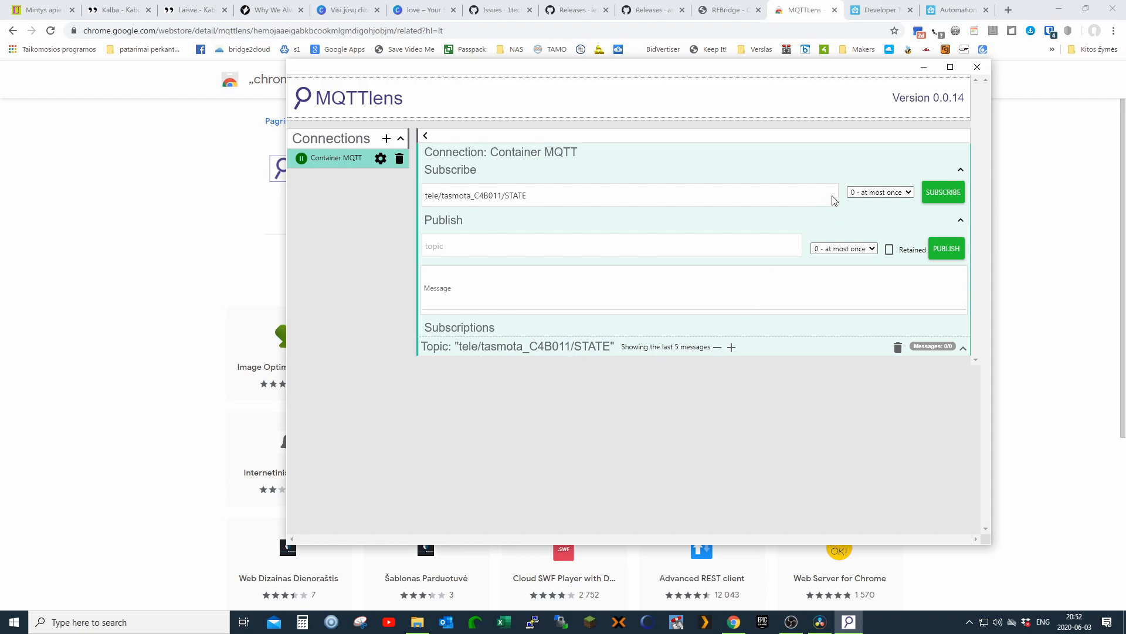
# Compare the STATE messages in Home Assistant, the latest RESULT entry in the RFBridge console and the STATE subscription in MQTTLens
pyautogui.click(875, 12)
pyautogui.scroll(-2, 667, 443)
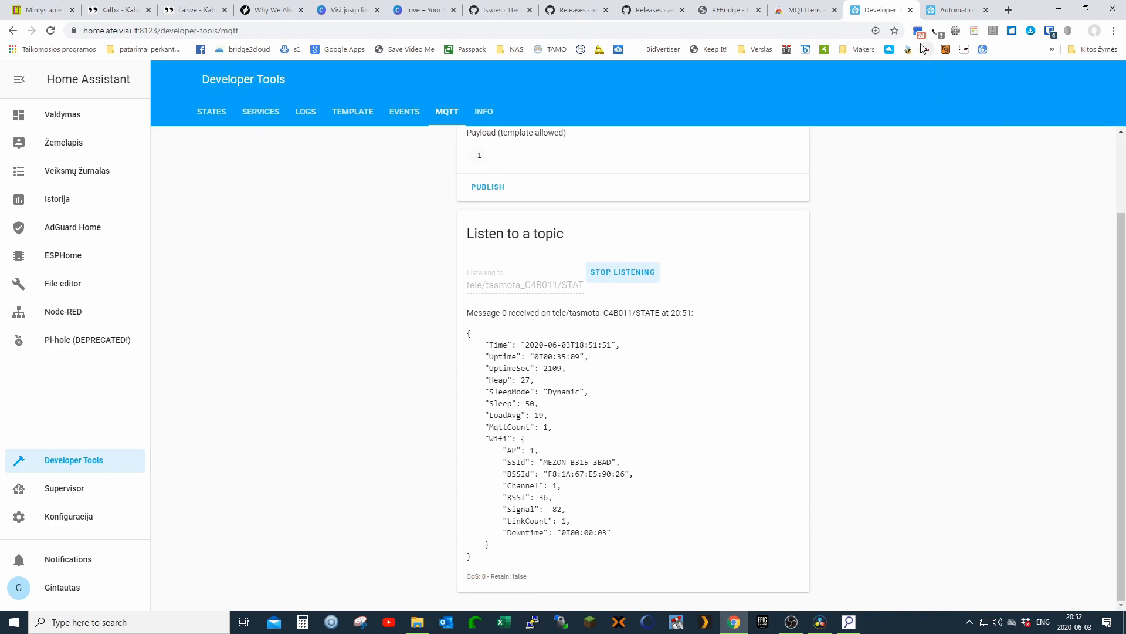
pyautogui.click(725, 12)
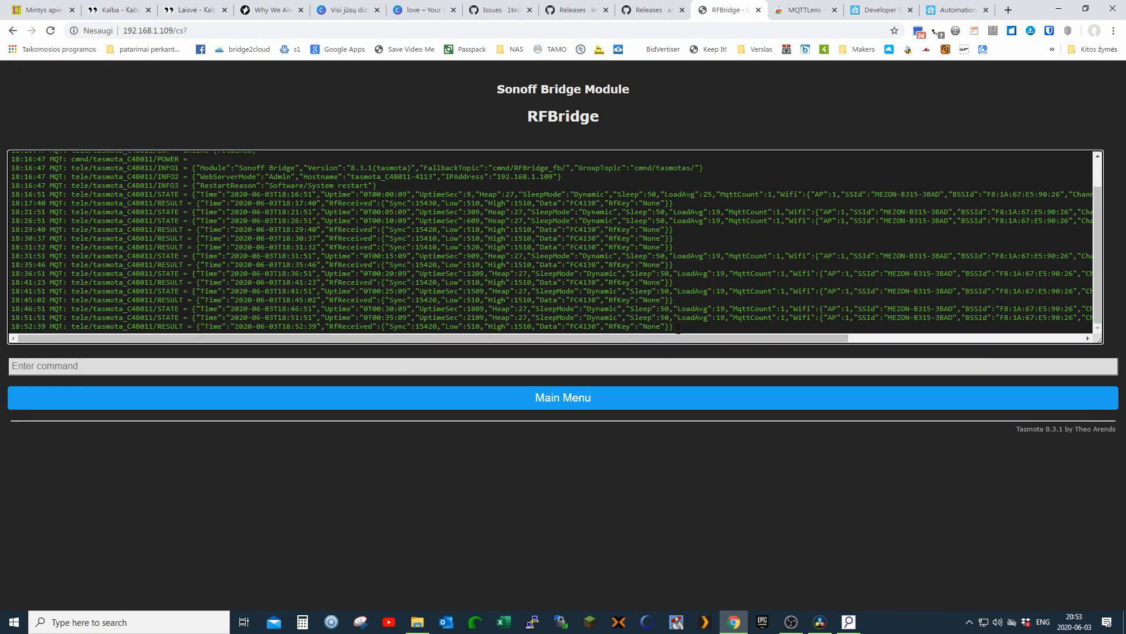
pyautogui.moveTo(676, 330); pyautogui.dragTo(299, 345)
pyautogui.moveTo(248, 326); pyautogui.dragTo(467, 317)
pyautogui.click(807, 10)
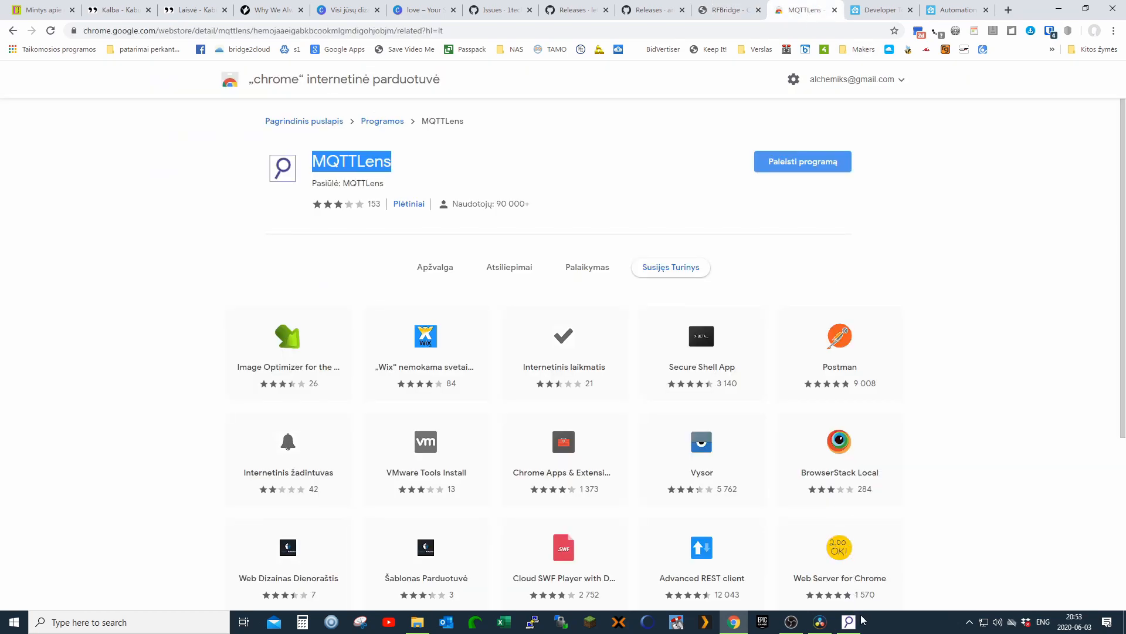
pyautogui.click(803, 161)
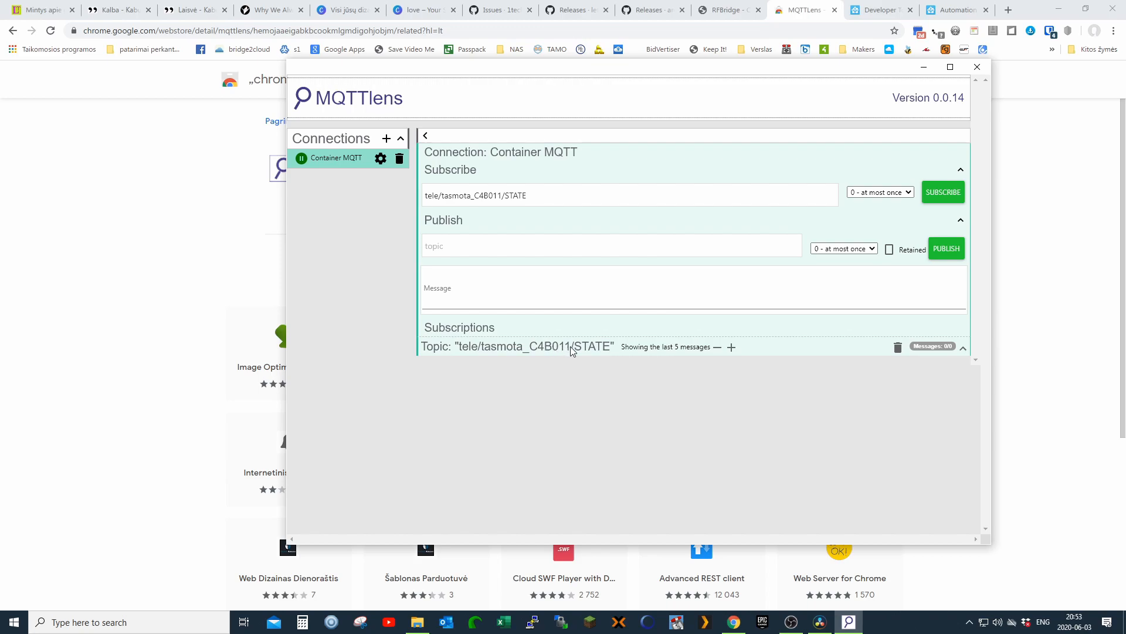
pyautogui.click(730, 10)
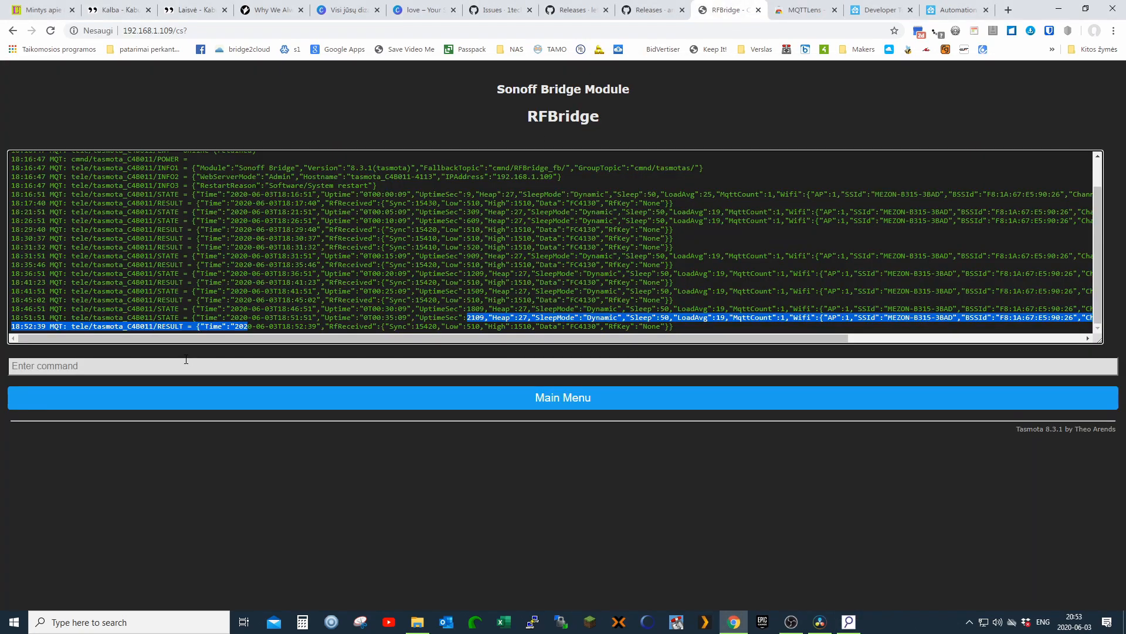
pyautogui.click(166, 326)
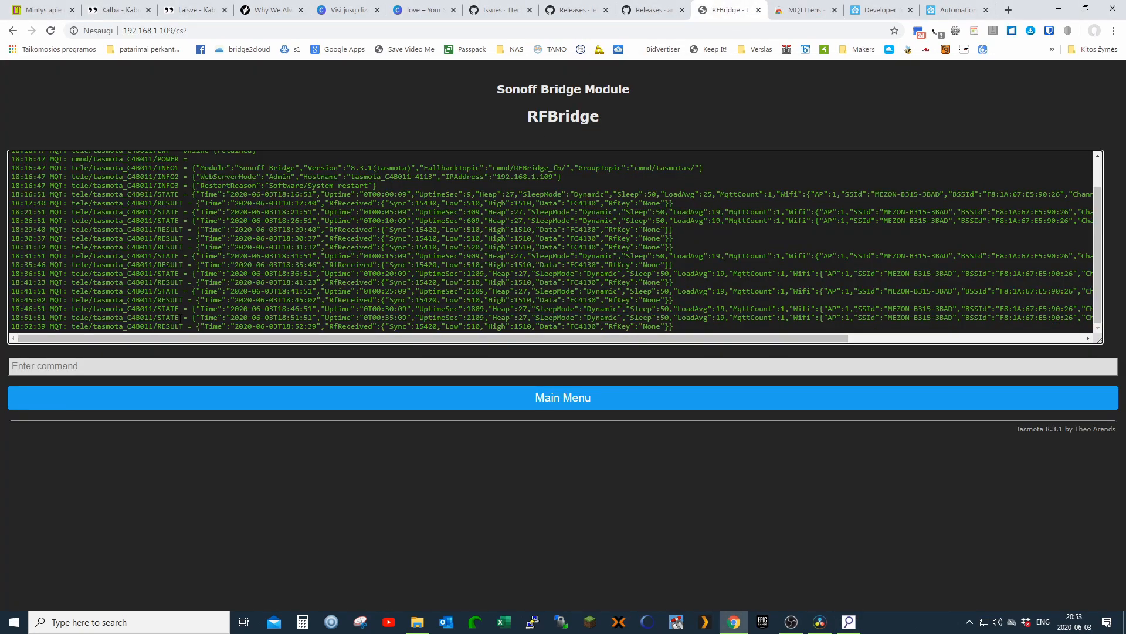
# Copy the topic tele/tasmota_C4B011/RESULT from the newest RFBridge console entry and compare it with the STATE topic
pyautogui.moveTo(185, 327); pyautogui.dragTo(72, 326)
pyautogui.rightClick(78, 327)
pyautogui.click(97, 329)
pyautogui.click(801, 10)
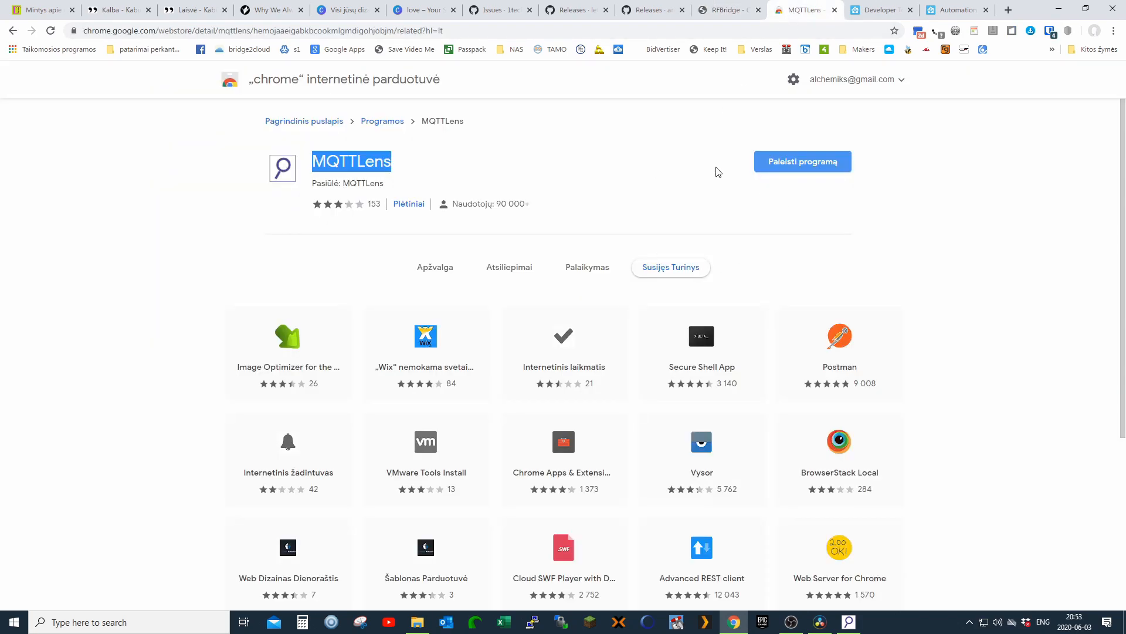
pyautogui.click(723, 10)
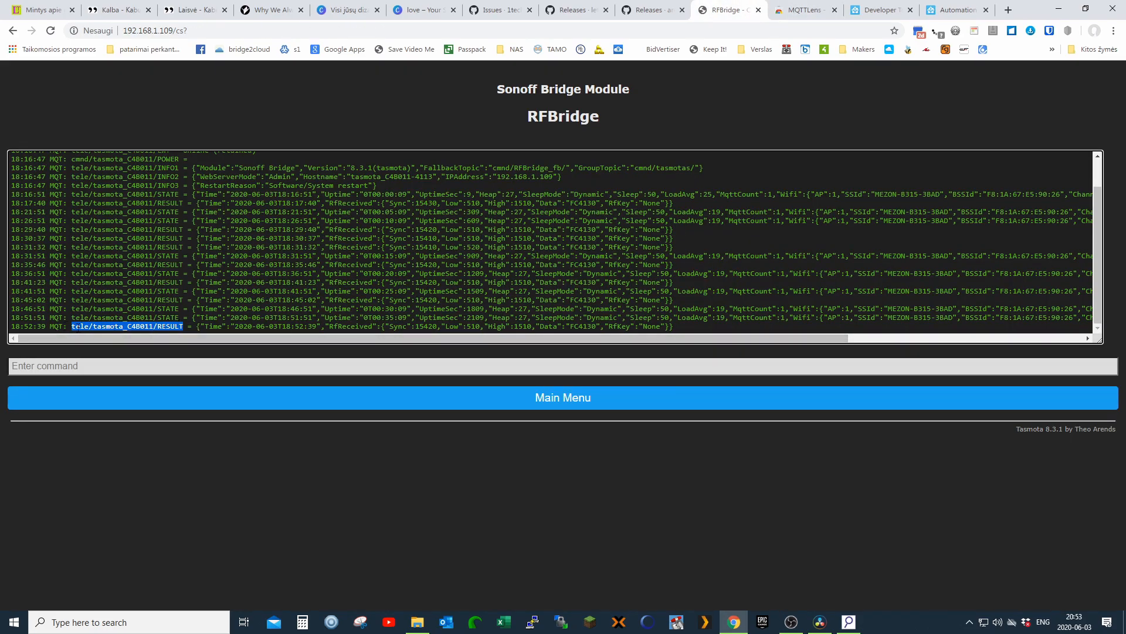
pyautogui.click(100, 328)
pyautogui.moveTo(157, 327)
pyautogui.mouseDown()
pyautogui.moveTo(187, 327)
pyautogui.moveTo(166, 317)
pyautogui.mouseUp()
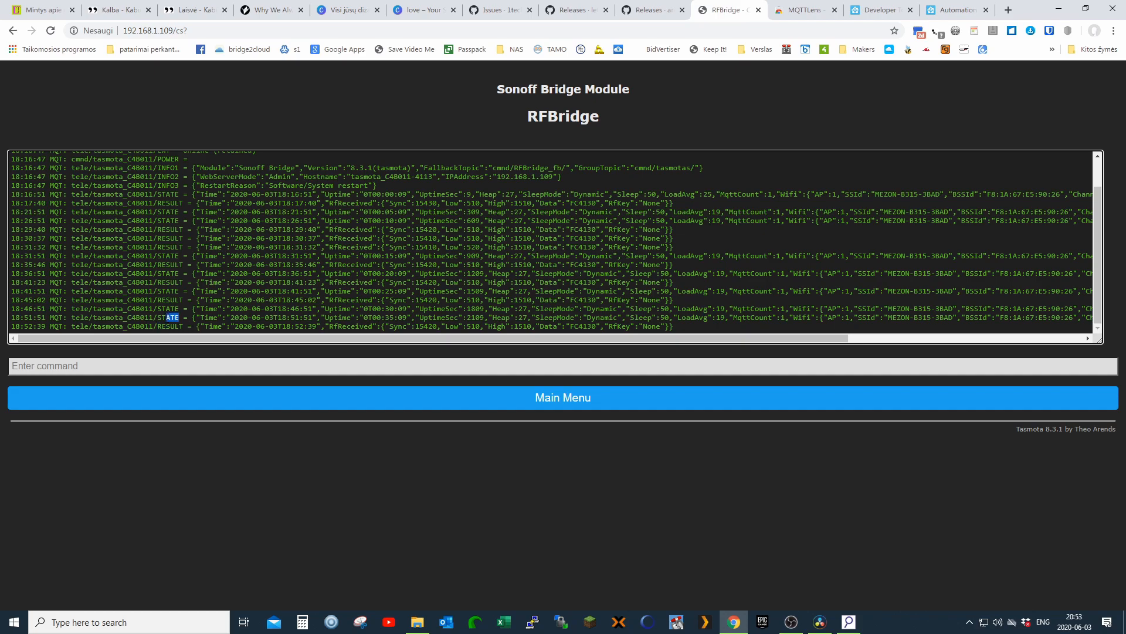
pyautogui.click(176, 314)
pyautogui.click(781, 12)
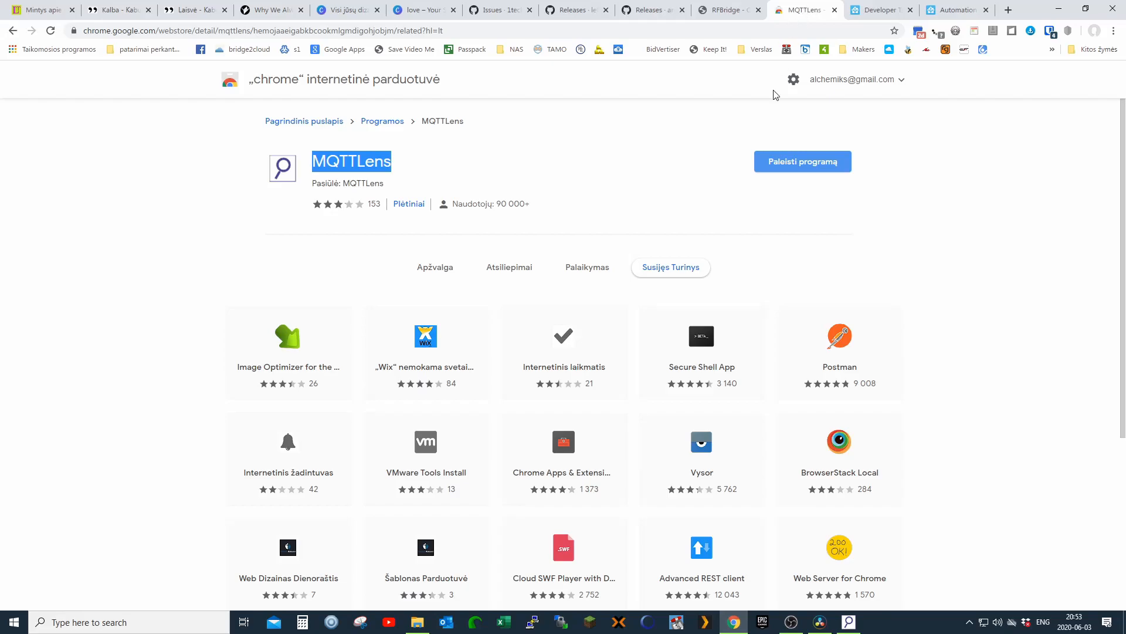
# In MQTTLens, replace the Container MQTT connection's STATE subscription with one to tele/tasmota_C4B011/RESULT
pyautogui.click(849, 622)
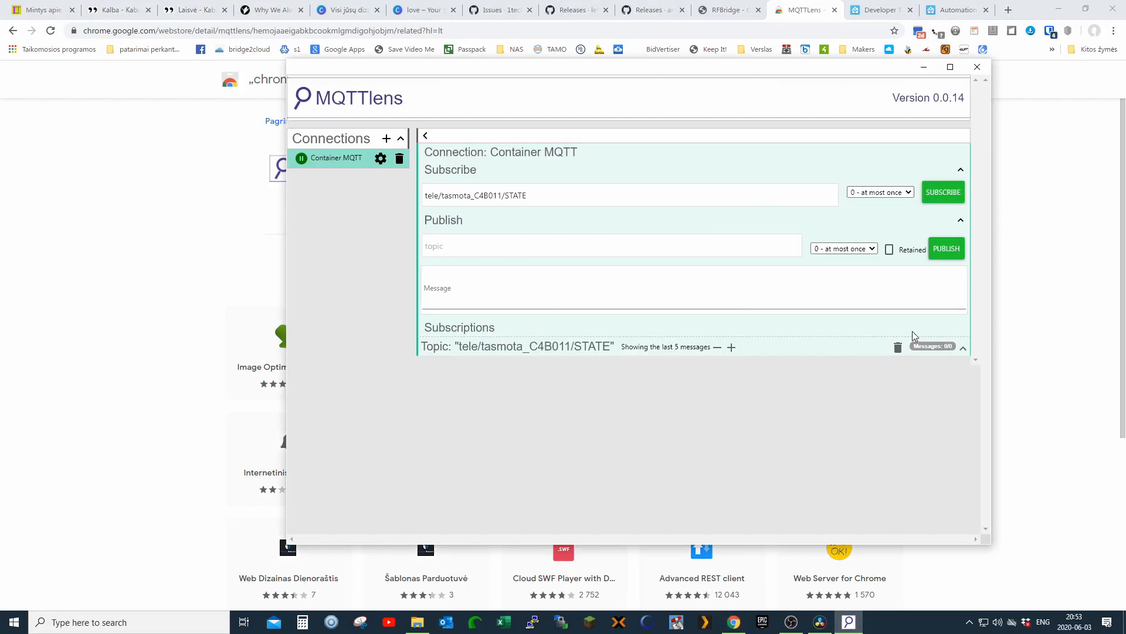
pyautogui.click(898, 348)
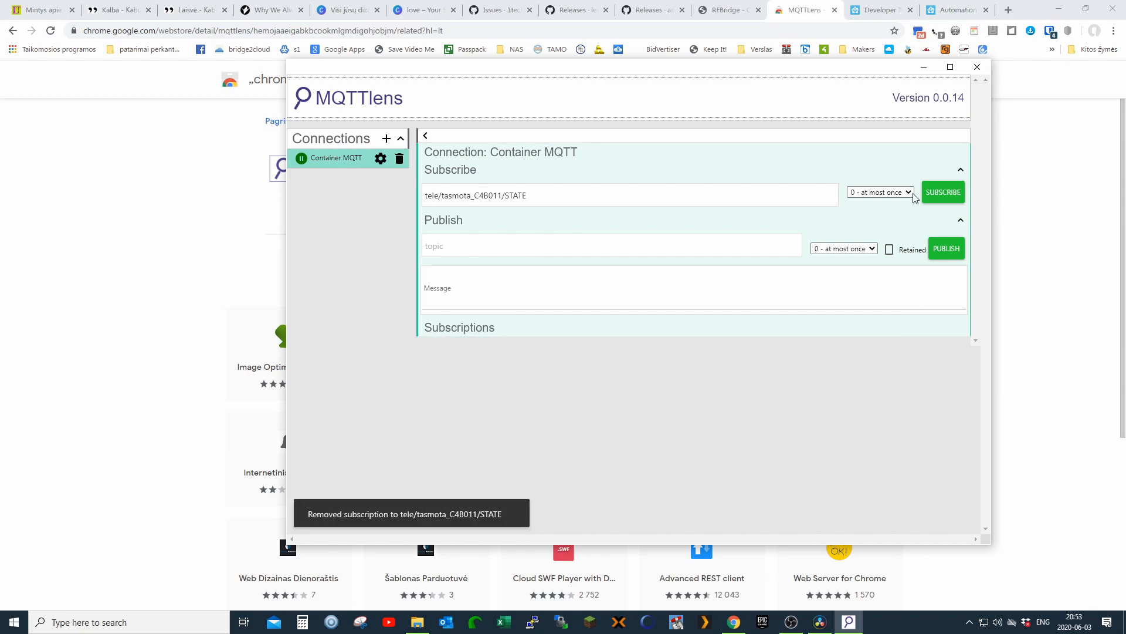
pyautogui.moveTo(779, 194); pyautogui.dragTo(387, 193)
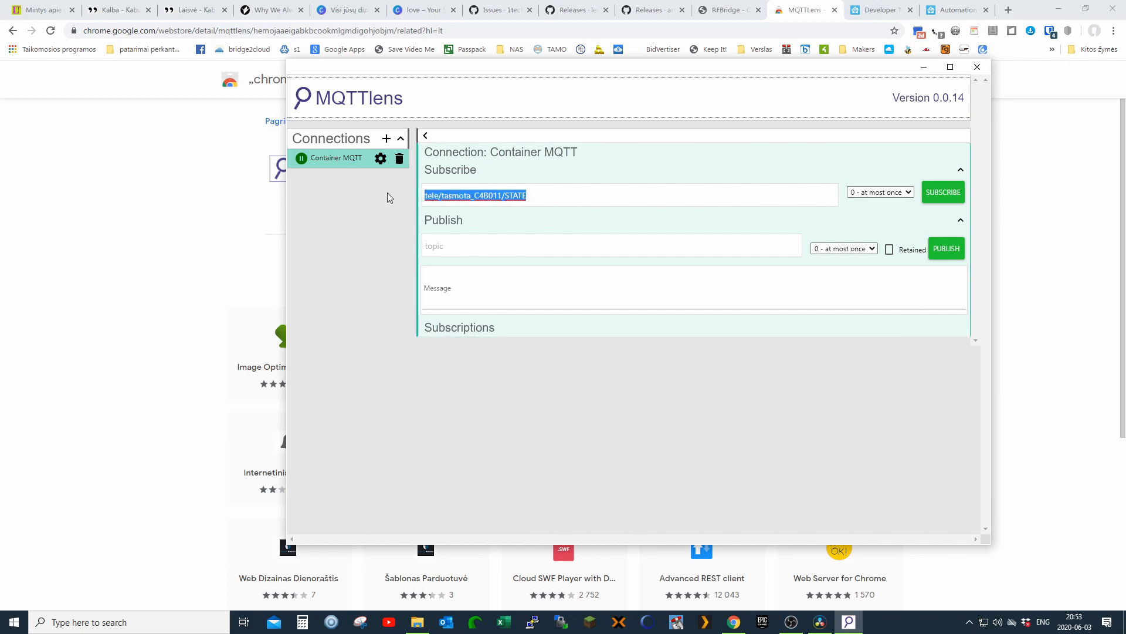
pyautogui.rightClick(432, 195)
pyautogui.click(458, 287)
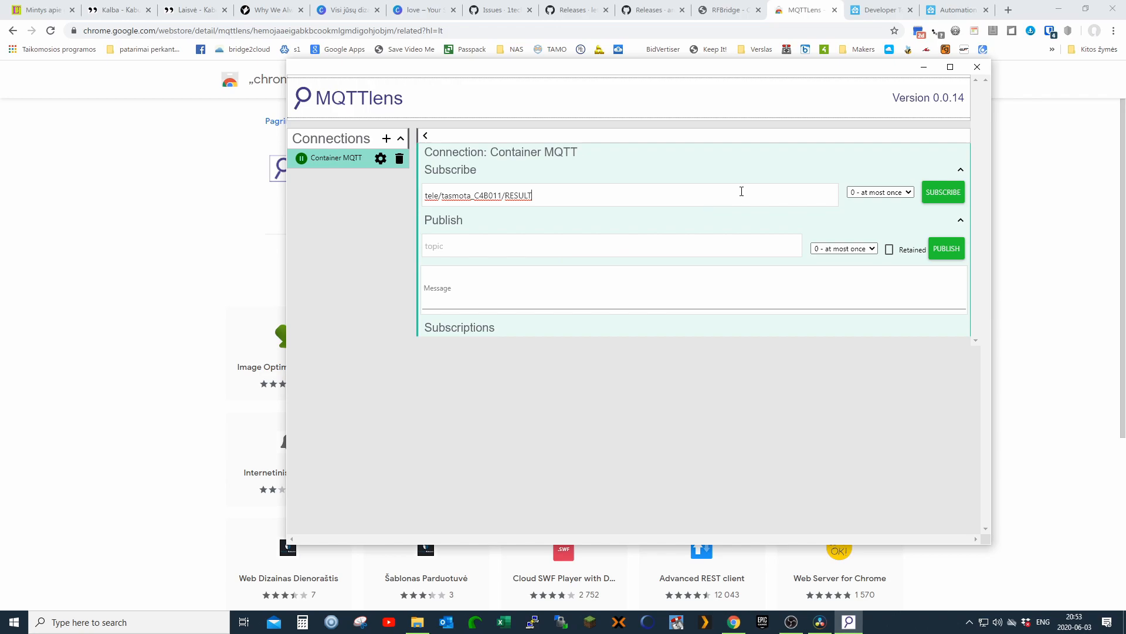
pyautogui.click(938, 193)
# In Home Assistant's MQTT developer tools, stop listening to the STATE topic and start listening to tele/tasmota_C4B011/RESULT
pyautogui.click(868, 5)
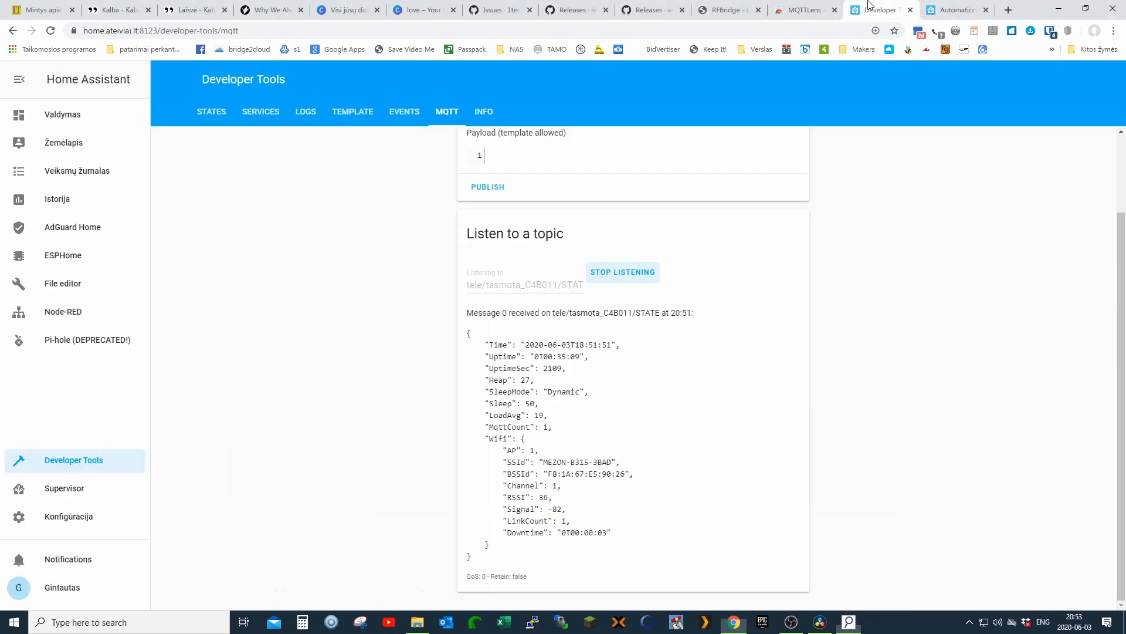
pyautogui.scroll(2, 669, 305)
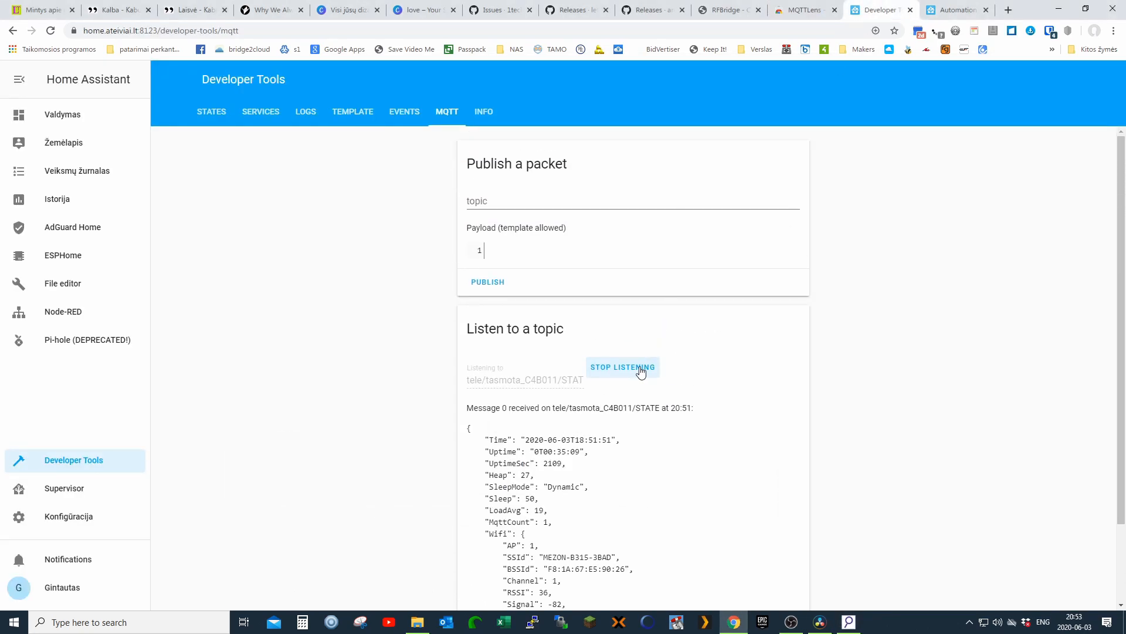
pyautogui.click(641, 371)
pyautogui.tripleClick(558, 379)
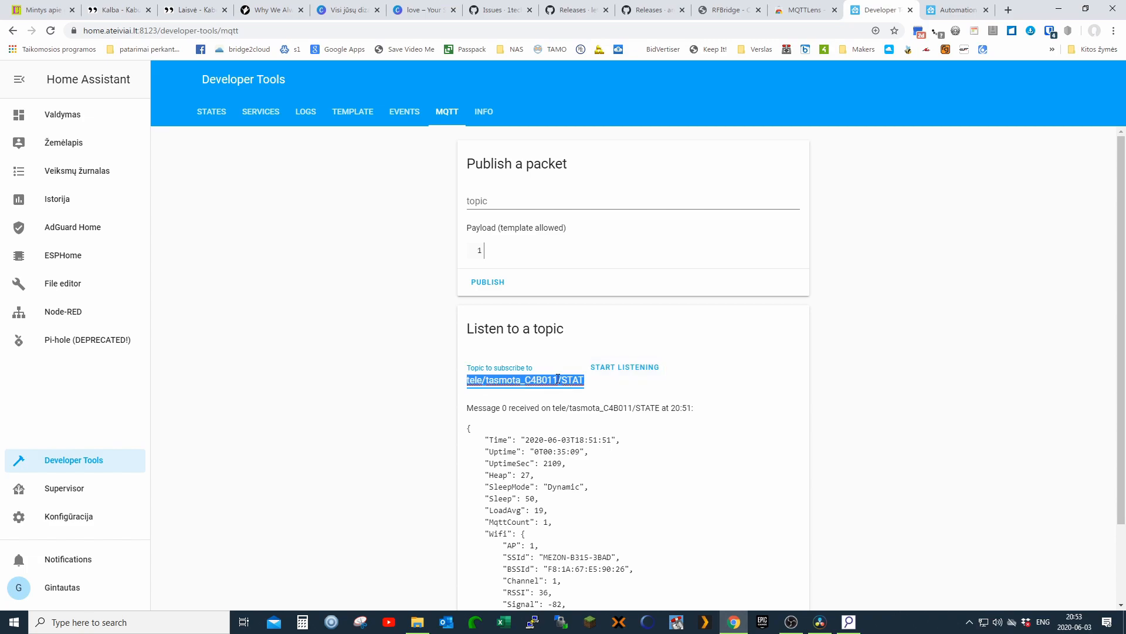
pyautogui.rightClick(558, 378)
pyautogui.click(595, 431)
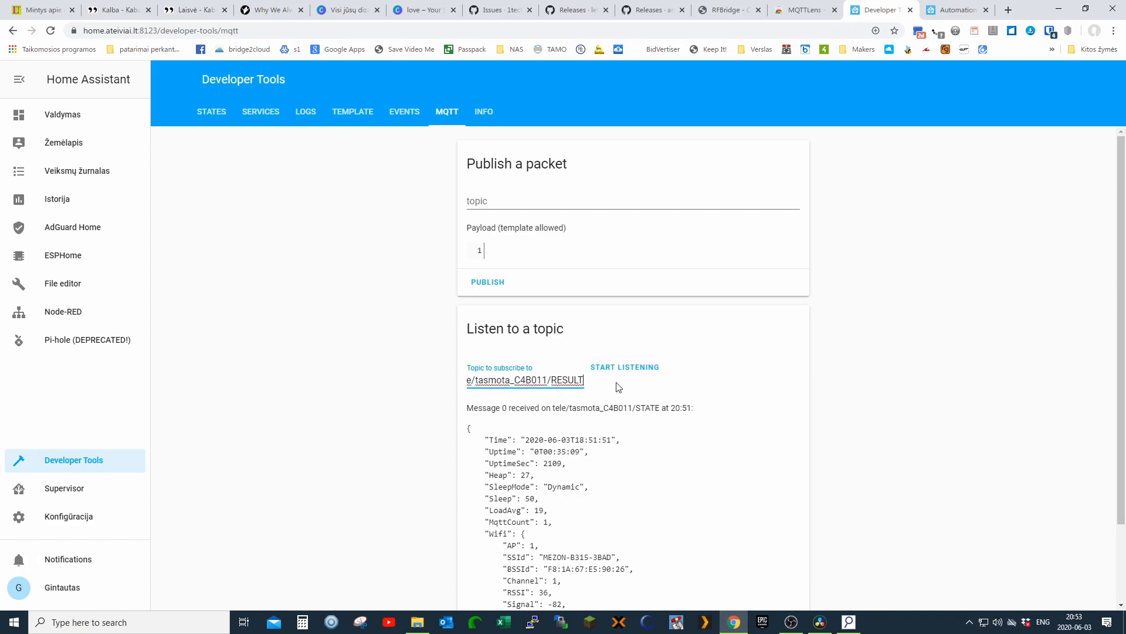
pyautogui.click(622, 368)
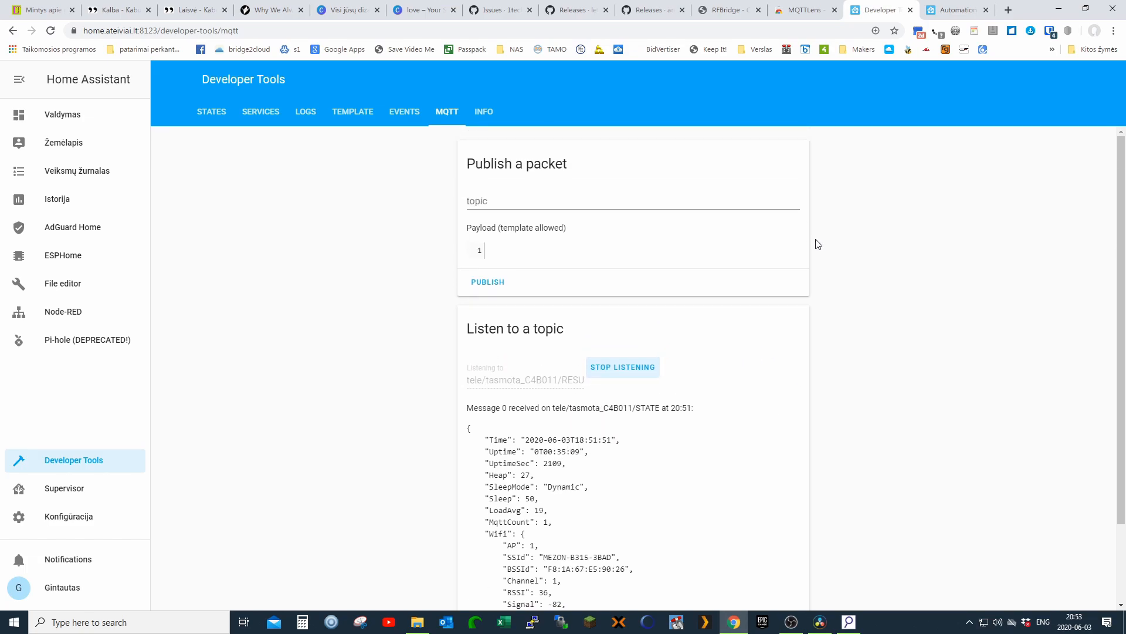
pyautogui.scroll(-2, 659, 427)
pyautogui.scroll(2, 658, 427)
# Compare the received RF message under the RESULT subscription in MQTTLens with the newest RESULT entry in the RFBridge console
pyautogui.click(818, 16)
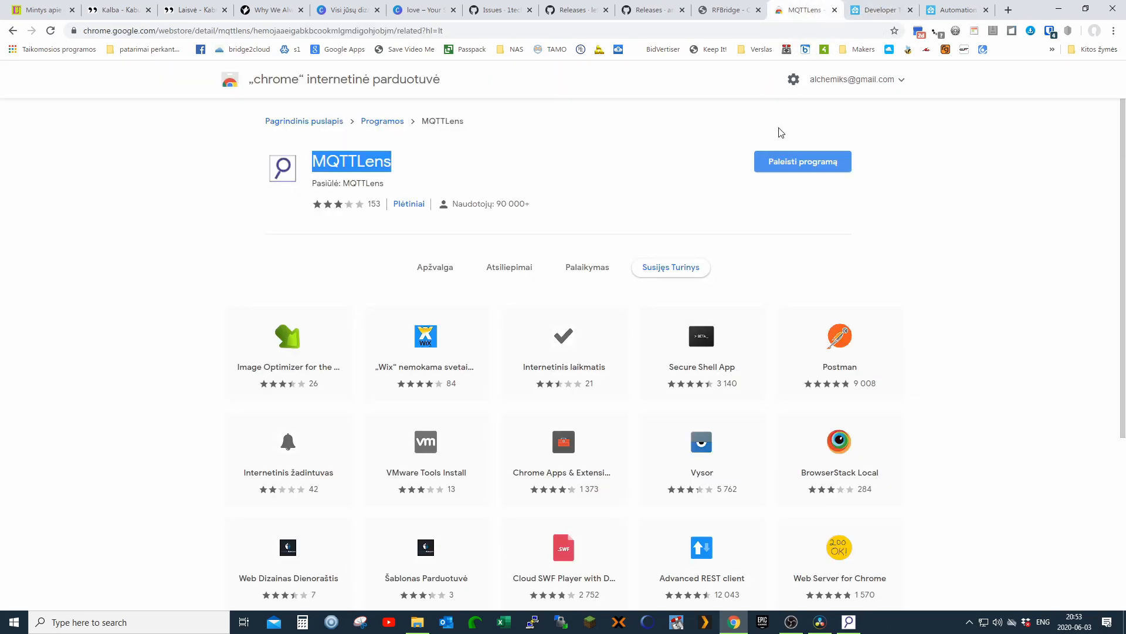
pyautogui.click(849, 622)
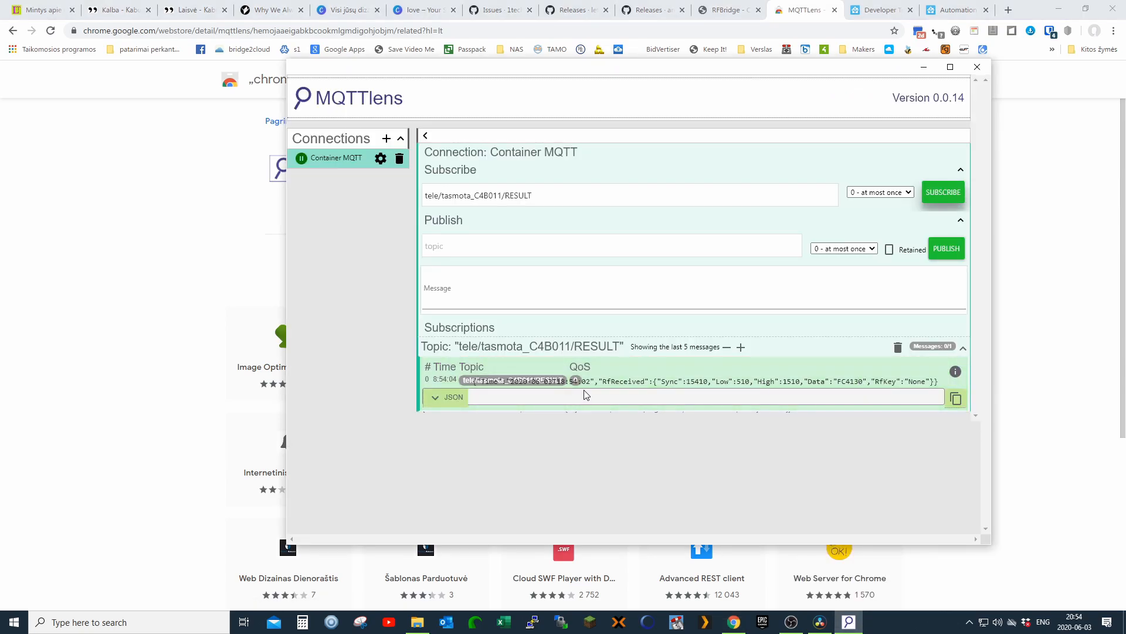
pyautogui.moveTo(608, 382); pyautogui.dragTo(574, 390)
pyautogui.click(728, 10)
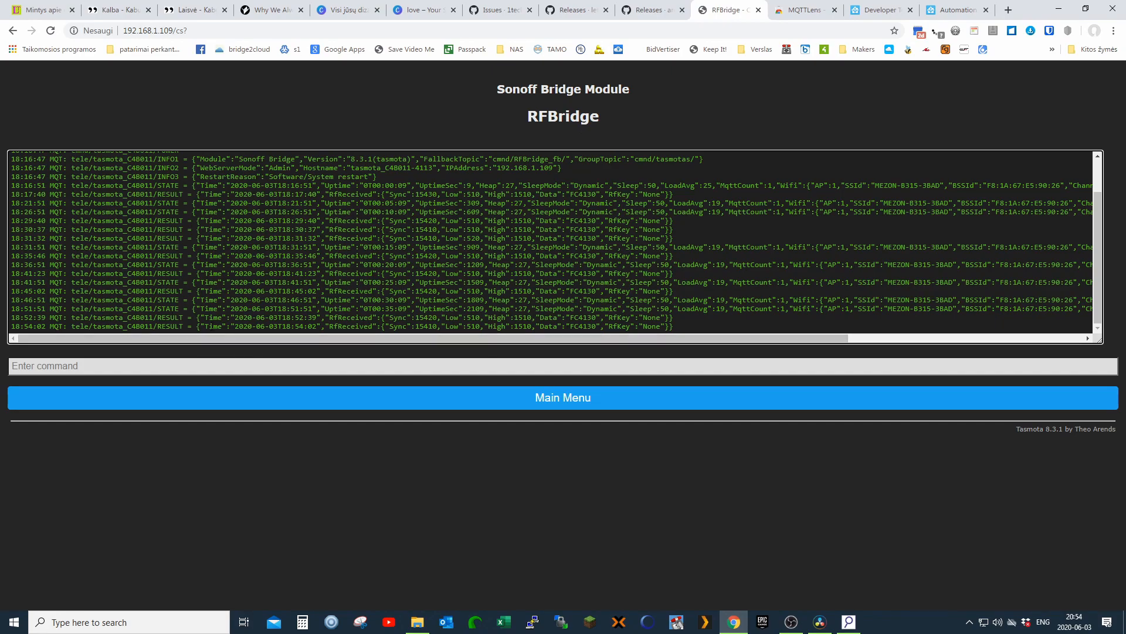
pyautogui.moveTo(204, 326); pyautogui.dragTo(685, 333)
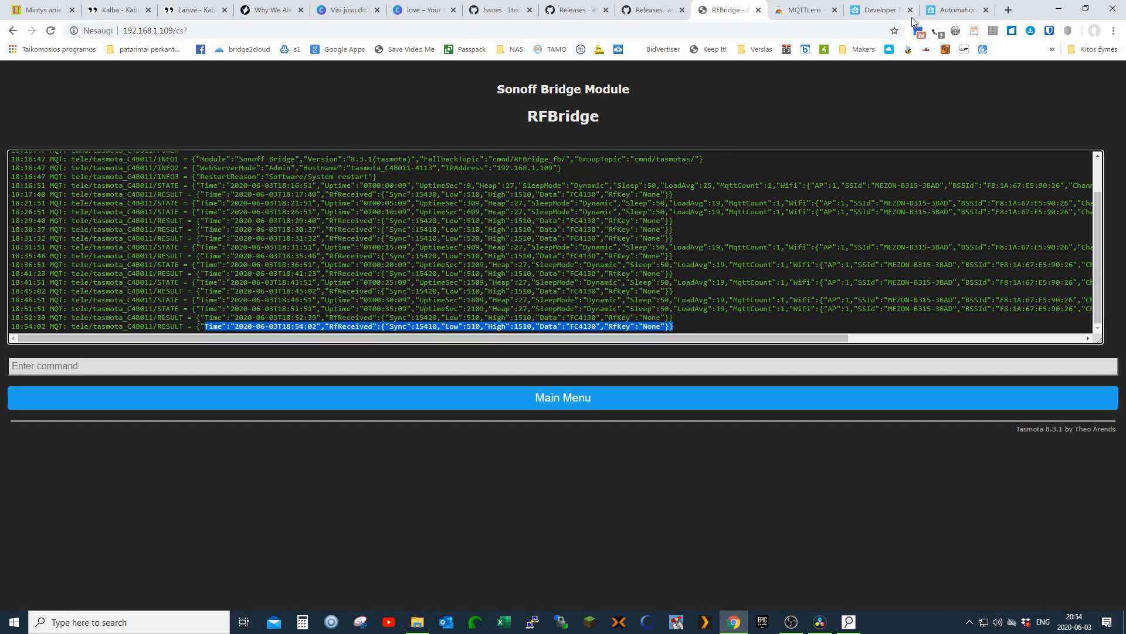
# Consult the MQTT trigger section and address of Home Assistant's automation documentation, and return to the MQTT developer tools
pyautogui.click(962, 11)
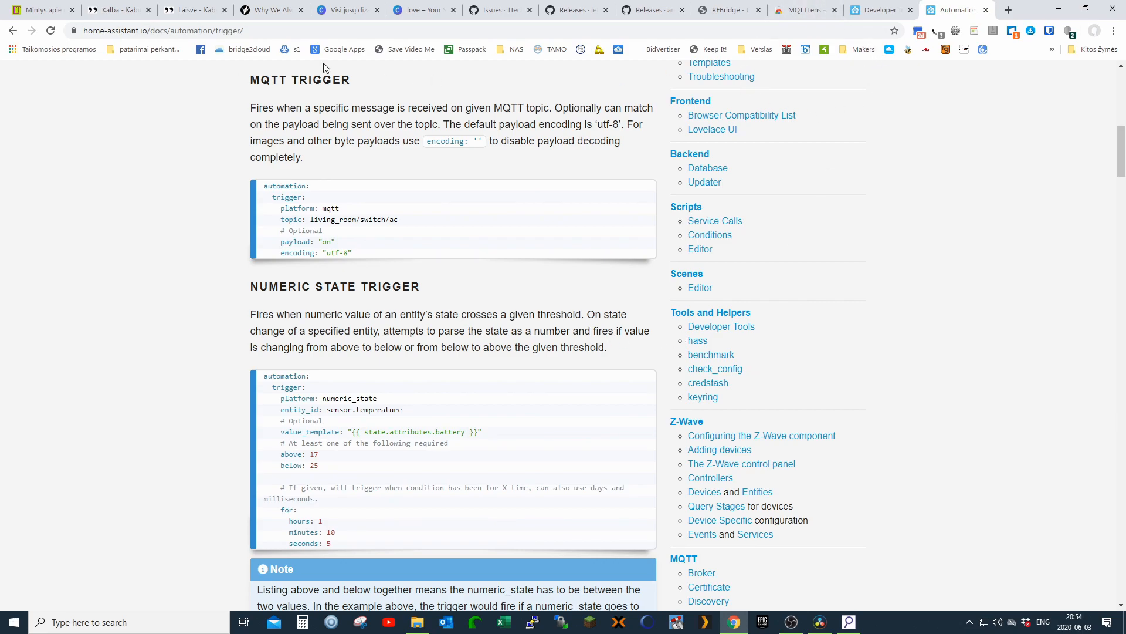
pyautogui.click(257, 33)
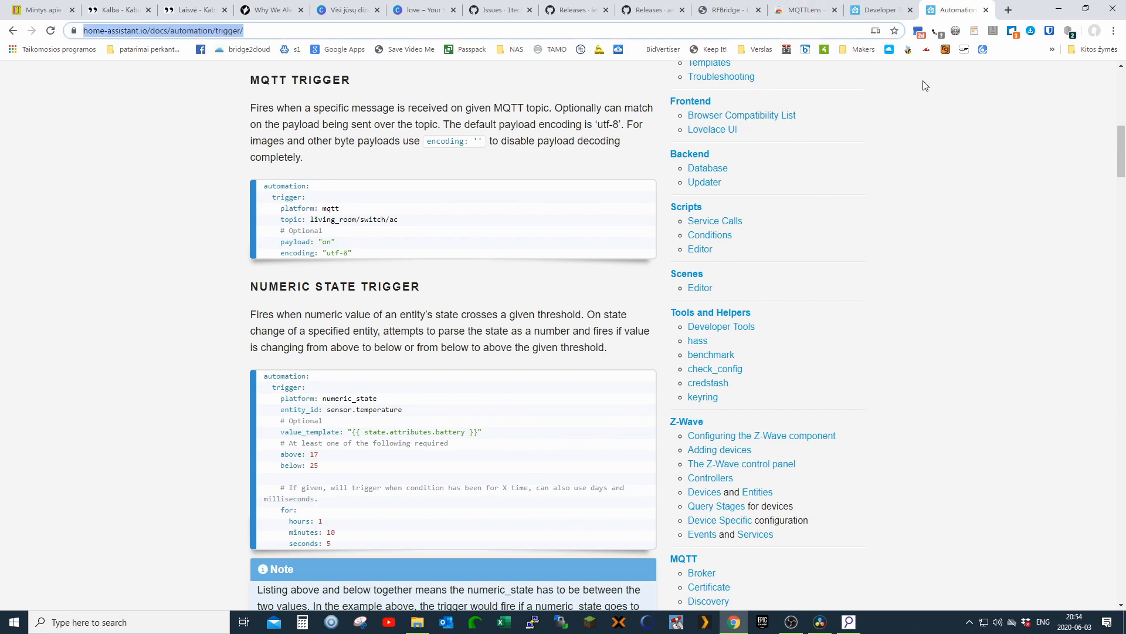
pyautogui.click(869, 16)
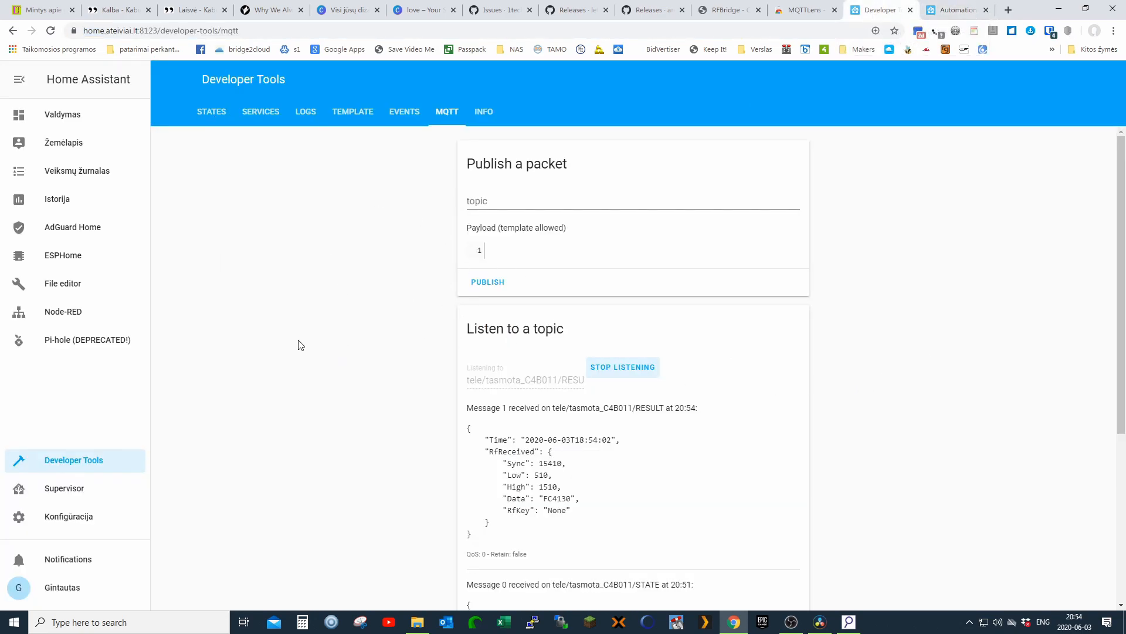
# View the smoke sensor on the Test RF dashboard and the "Turn off fire sensor when its on" entry among the automations
pyautogui.click(71, 117)
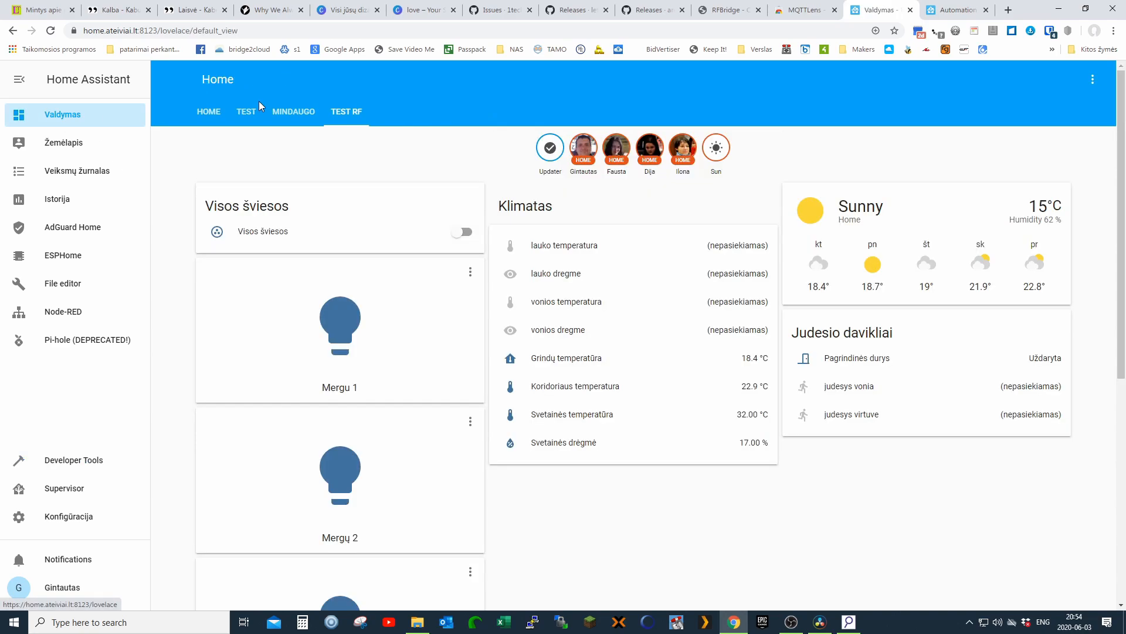
pyautogui.click(346, 113)
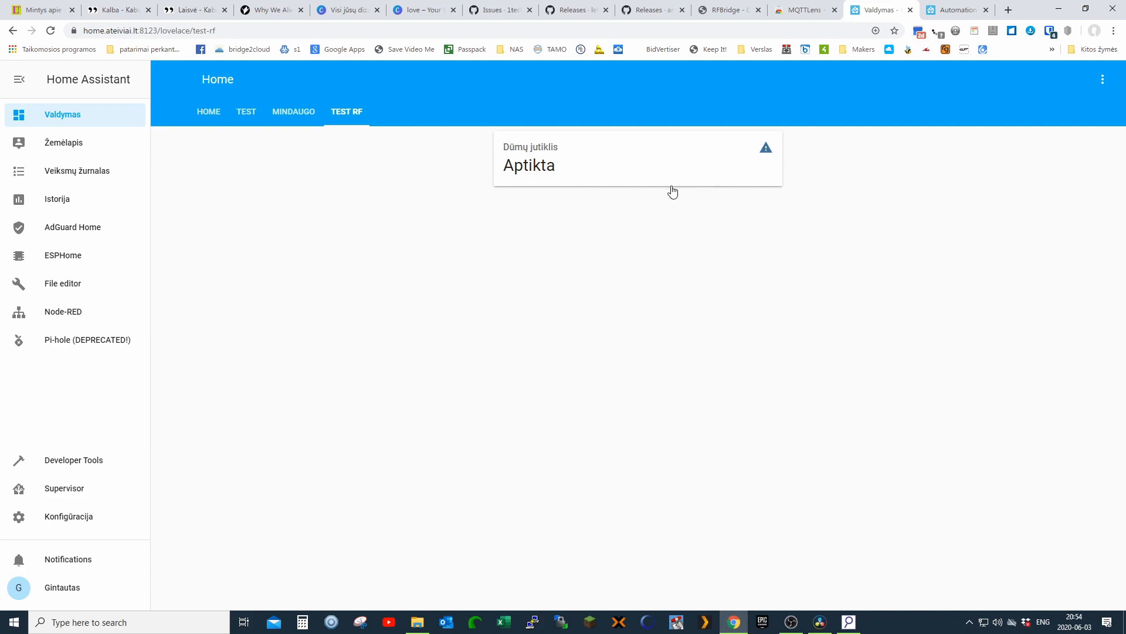
pyautogui.click(74, 519)
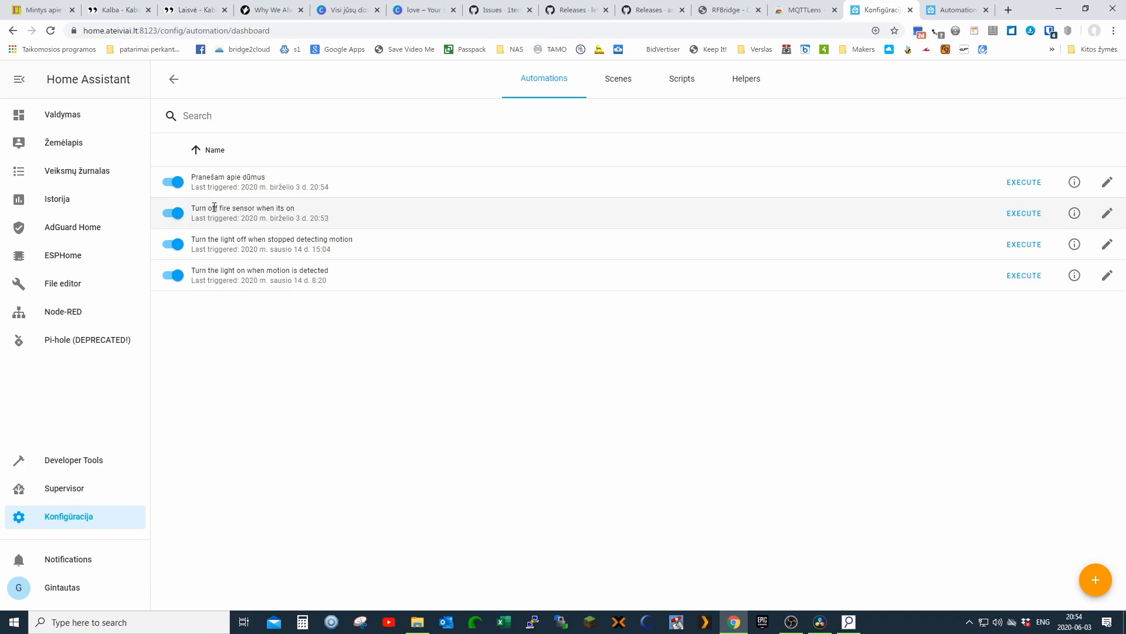
pyautogui.moveTo(191, 208); pyautogui.dragTo(319, 216)
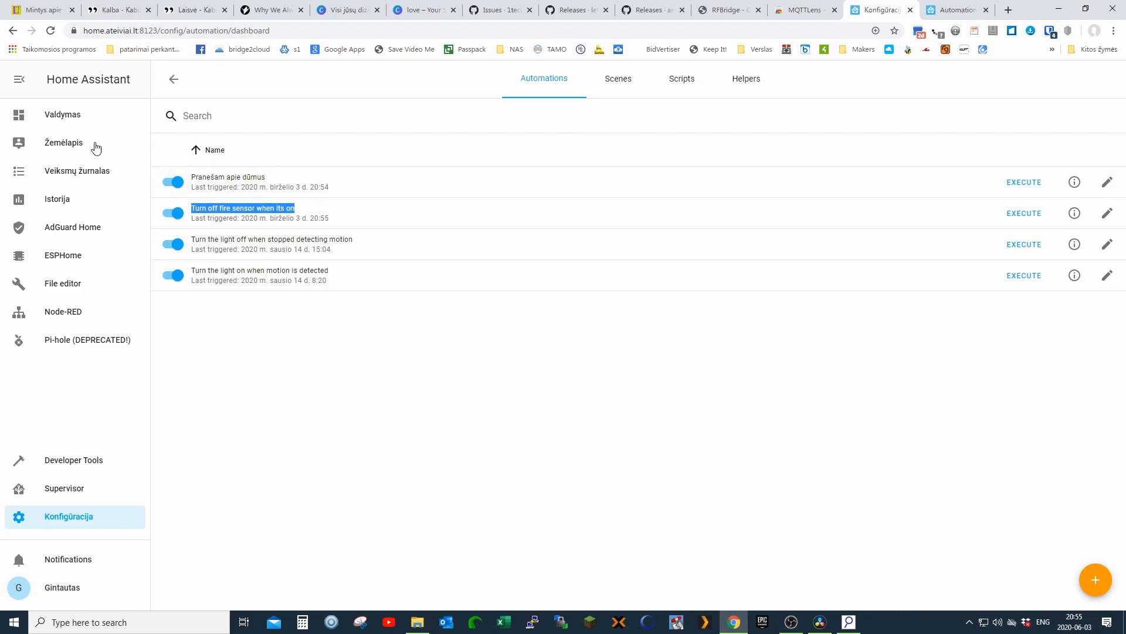
# Check the smoke sensor on the Test RF dashboard, and open the "Turn off fire sensor when its on" automation for editing
pyautogui.click(71, 114)
pyautogui.click(352, 112)
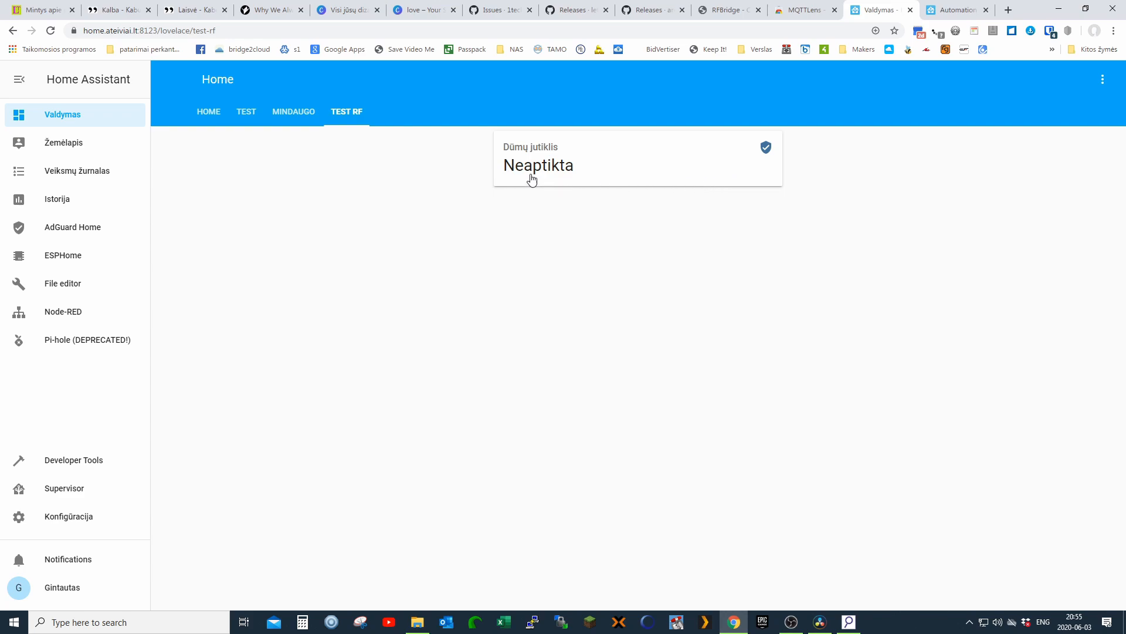
pyautogui.click(84, 521)
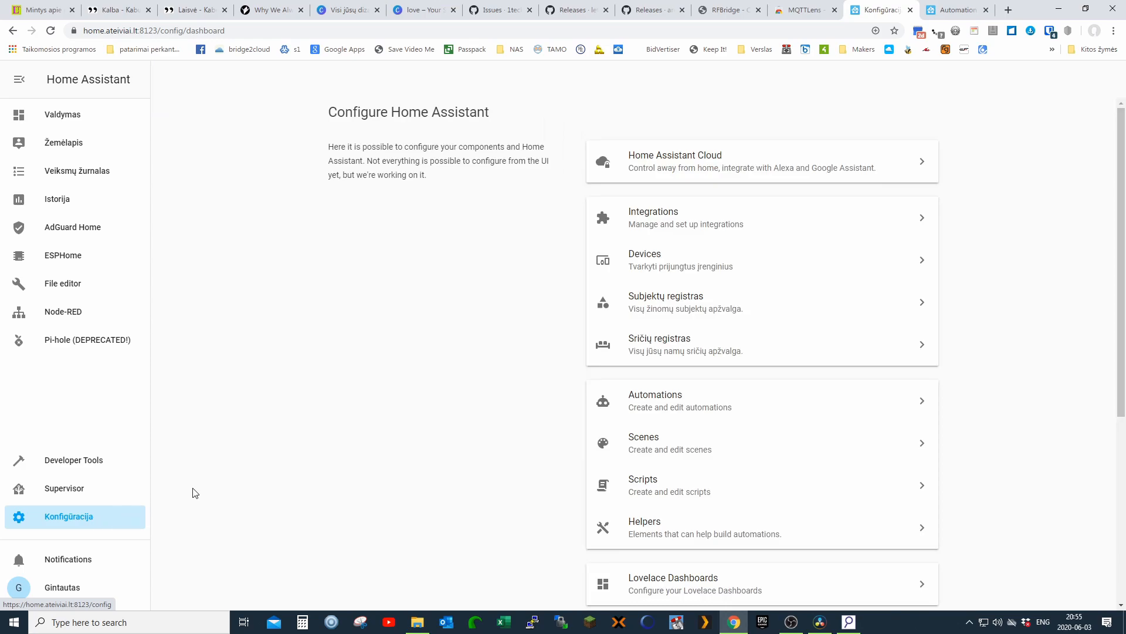
pyautogui.click(687, 409)
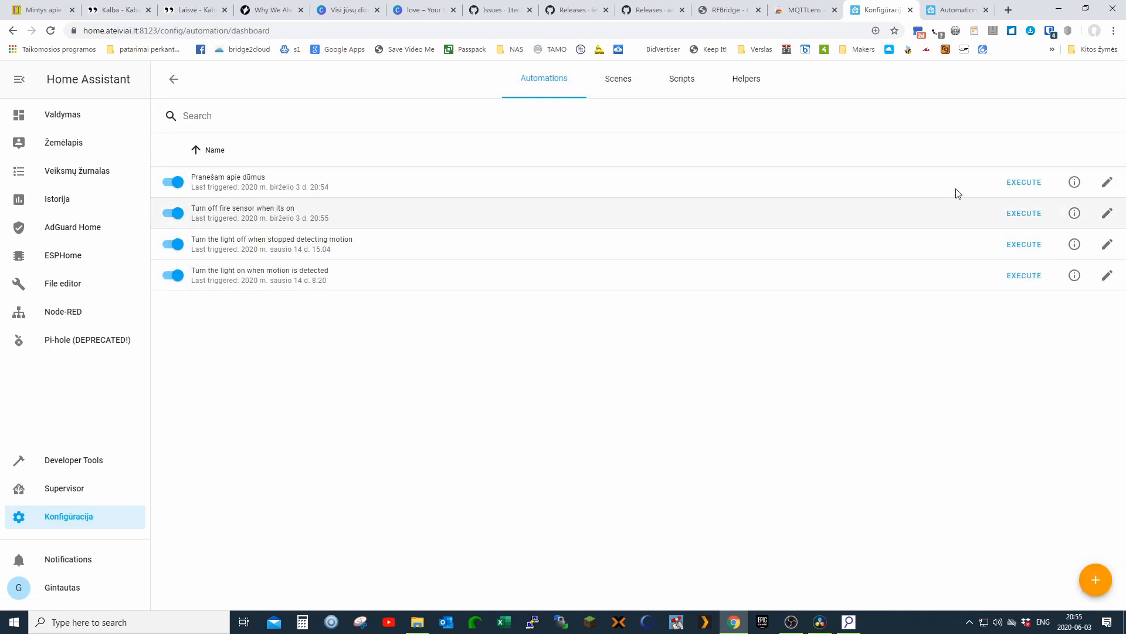
pyautogui.click(1108, 214)
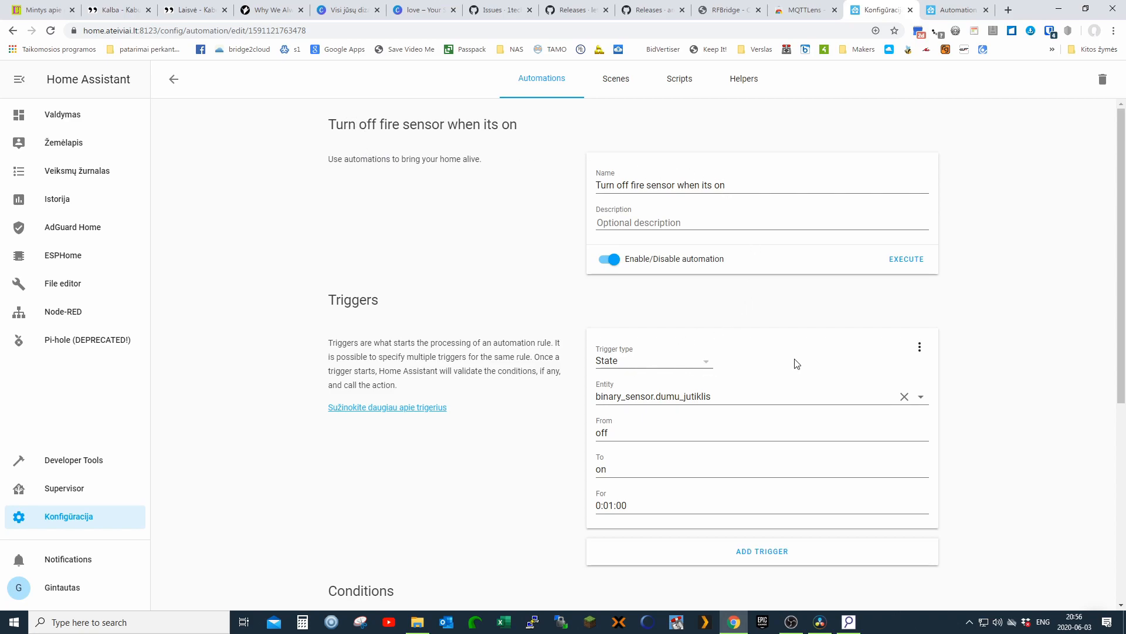
# Examine the automation's state trigger: its type, the binary_sensor.dumu_jutiklis entity, and the From, To and For values
pyautogui.click(705, 364)
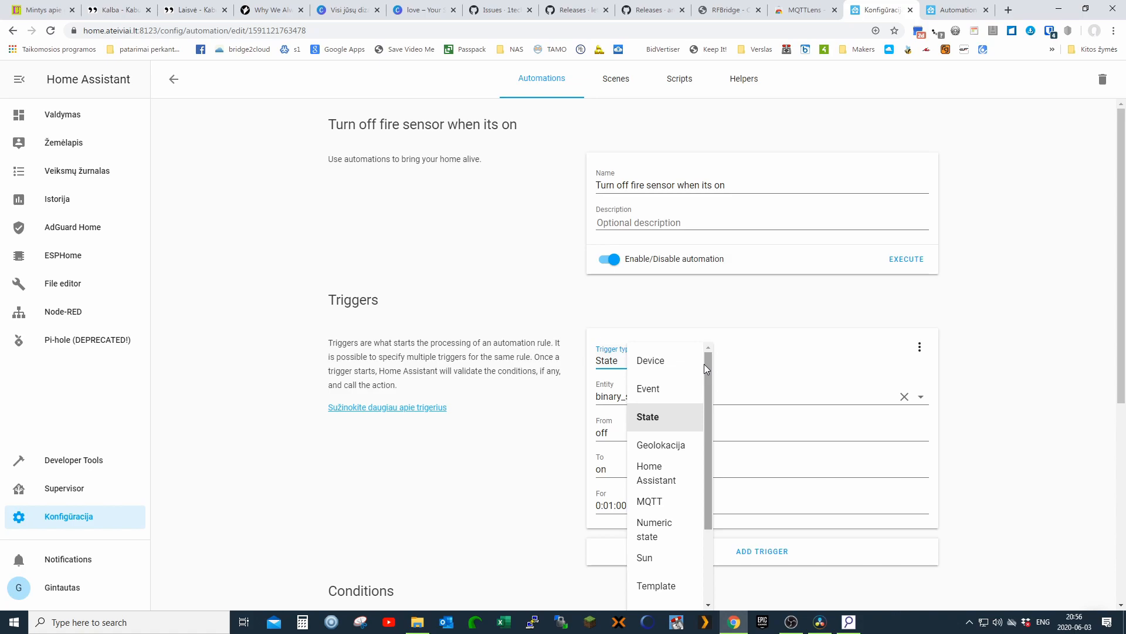
pyautogui.click(672, 420)
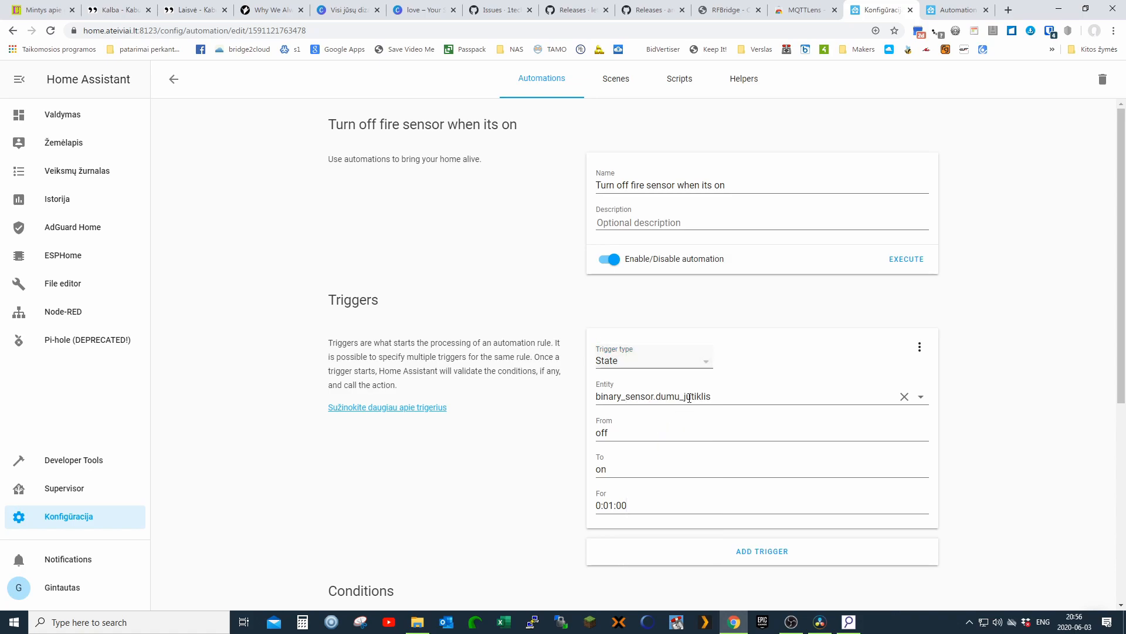
pyautogui.moveTo(713, 397); pyautogui.dragTo(593, 397)
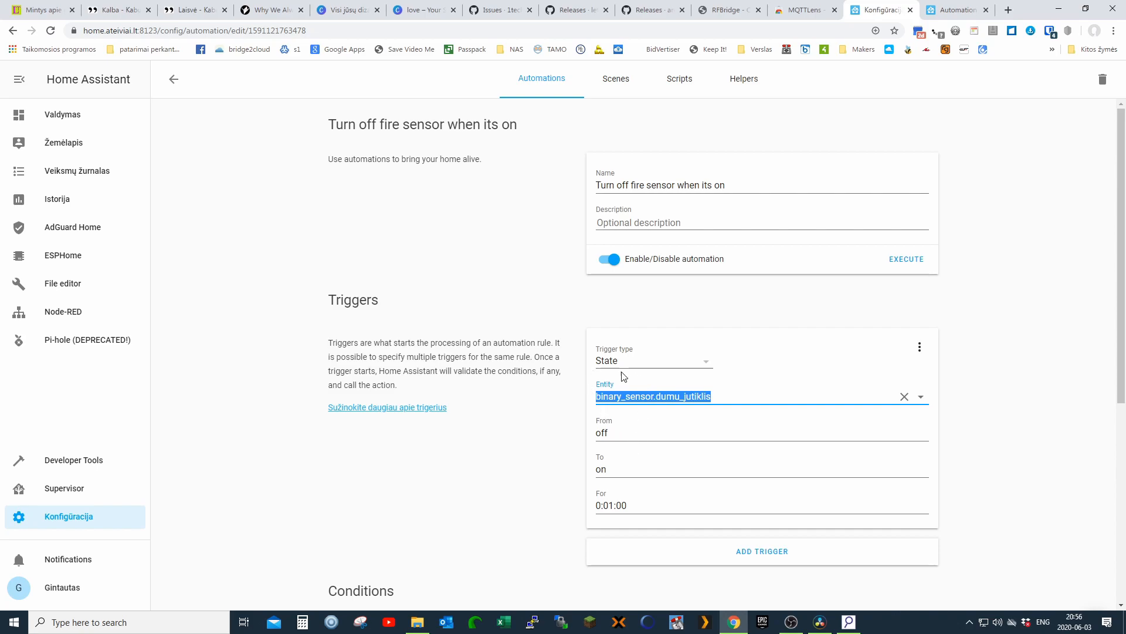
pyautogui.doubleClick(619, 428)
pyautogui.click(615, 470)
pyautogui.doubleClick(615, 470)
pyautogui.press('Tab')
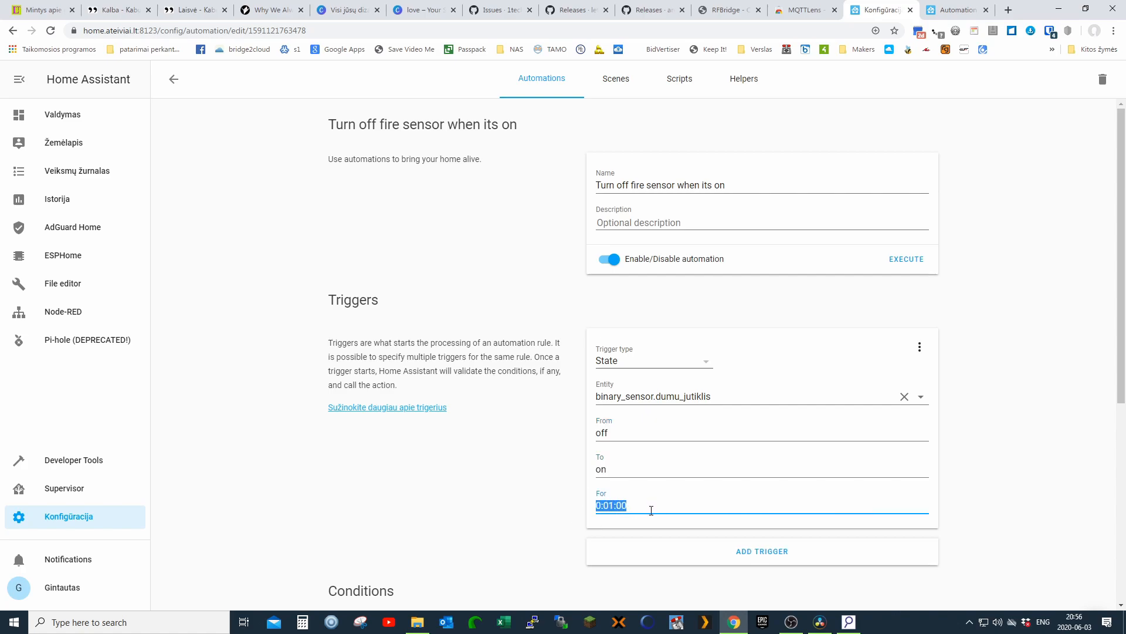
# Examine the payload and topic of the automation's mqtt.publish action, and return to the automations list
pyautogui.scroll(-6, 777, 405)
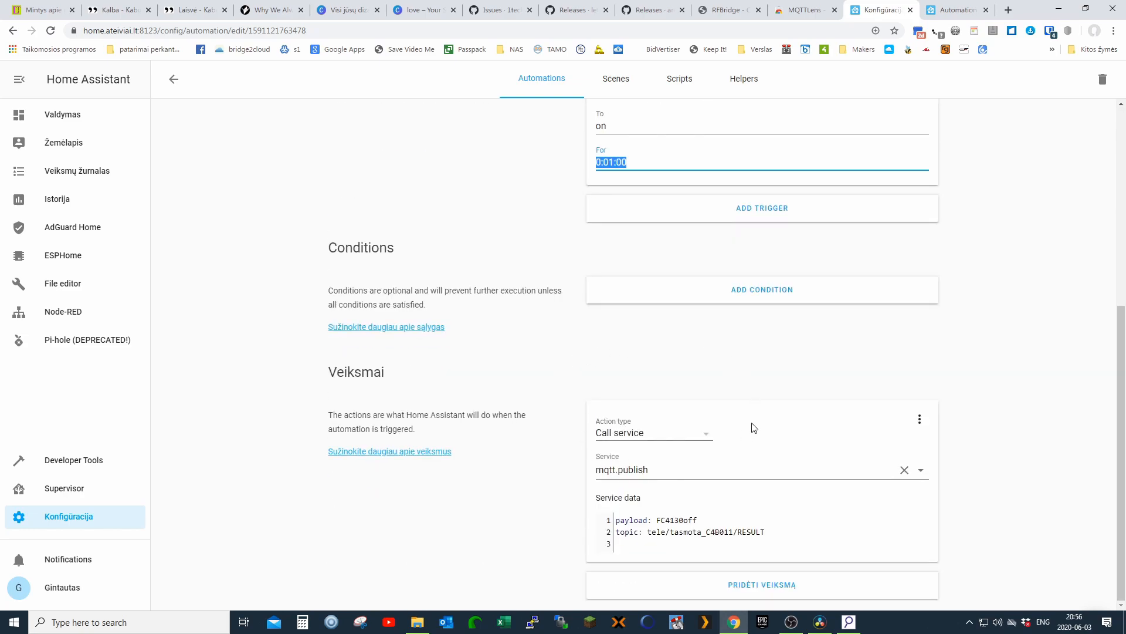
pyautogui.moveTo(617, 523); pyautogui.dragTo(701, 518)
pyautogui.click(616, 531)
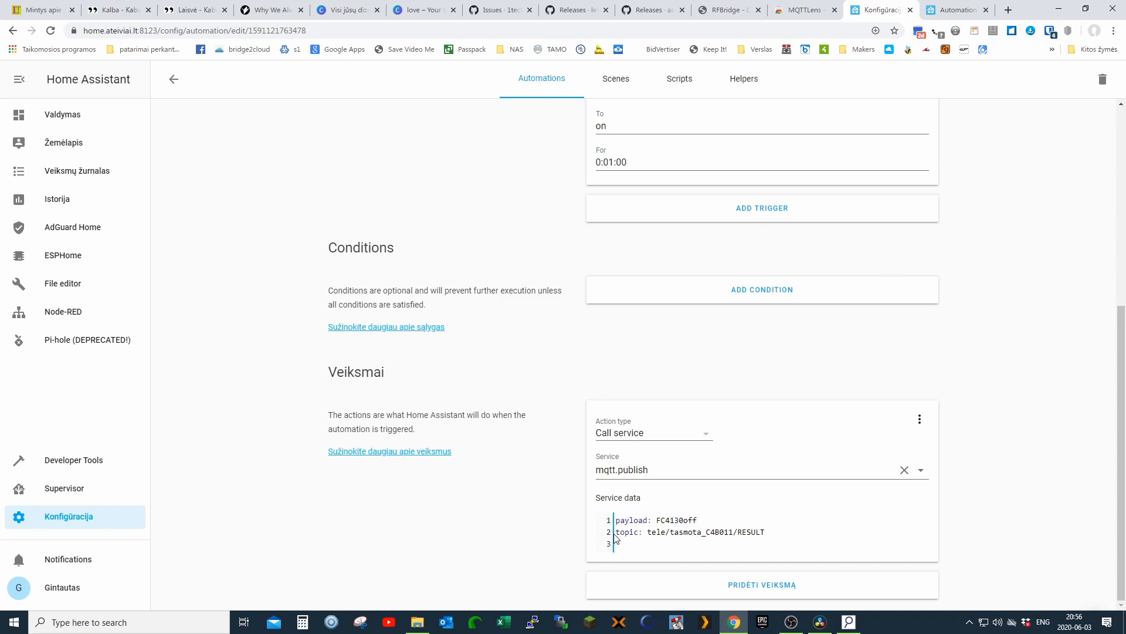
pyautogui.moveTo(616, 531); pyautogui.dragTo(768, 532)
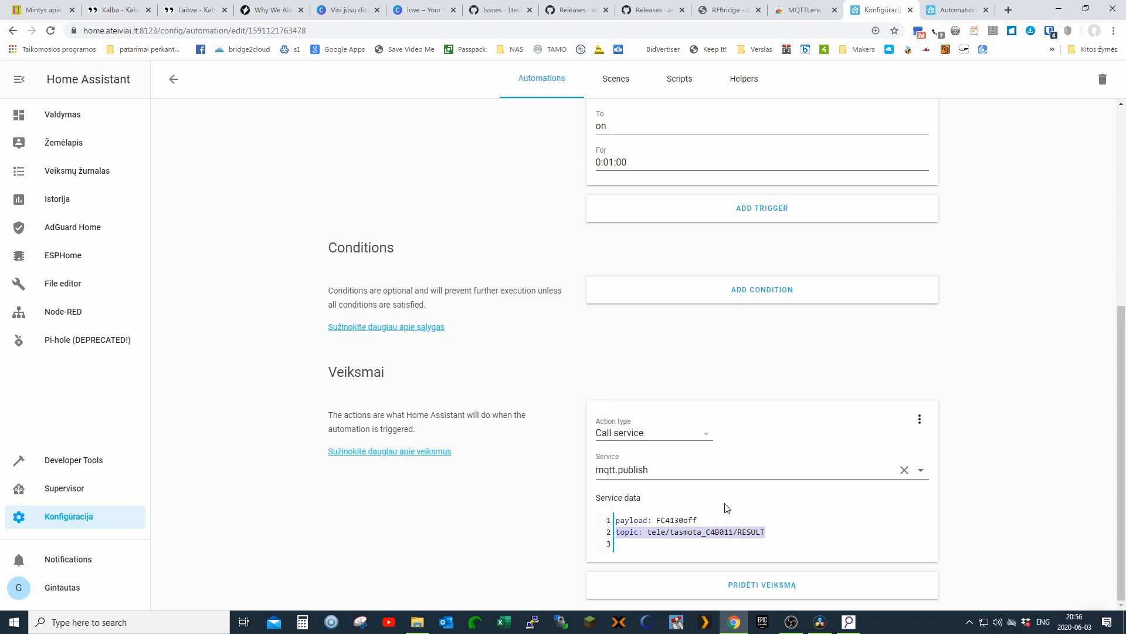
pyautogui.moveTo(704, 518); pyautogui.dragTo(615, 522)
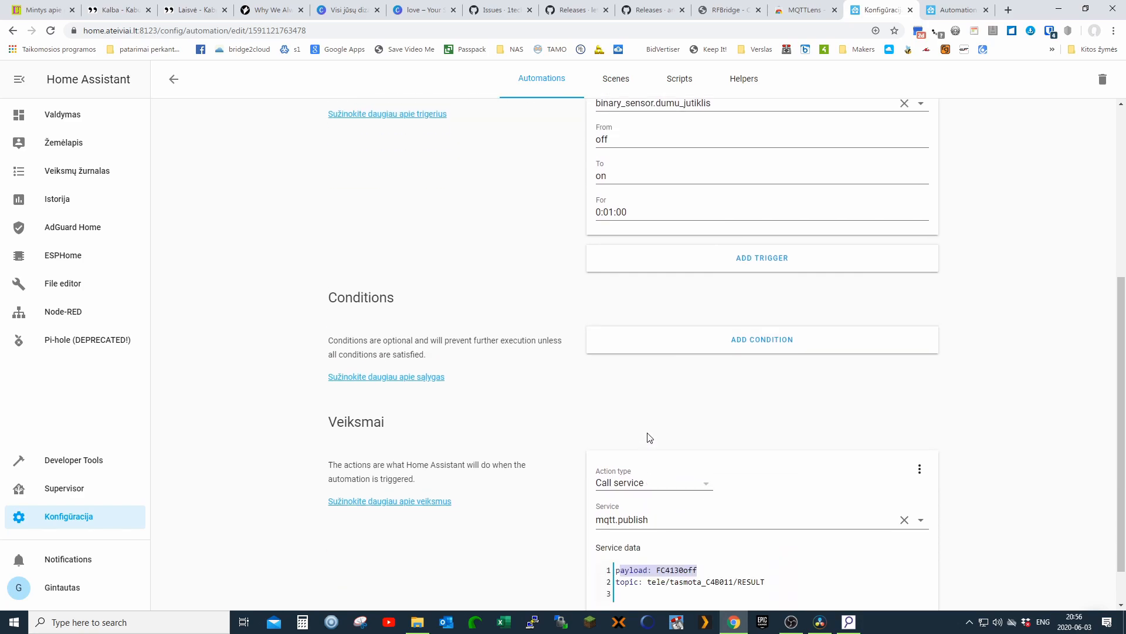
pyautogui.scroll(6, 649, 434)
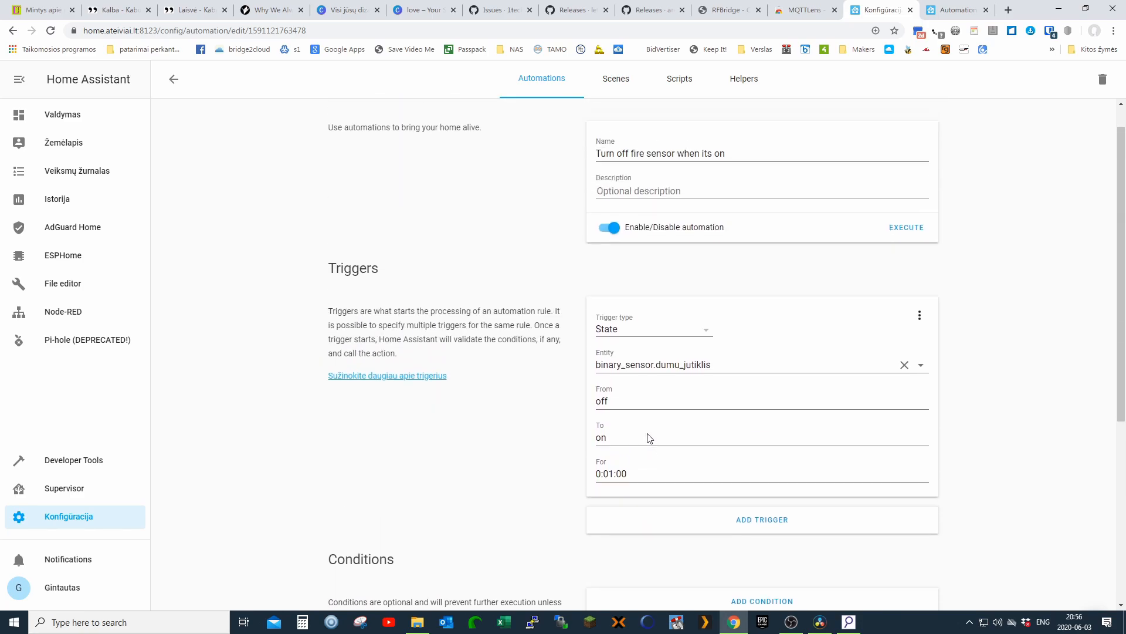
pyautogui.click(176, 81)
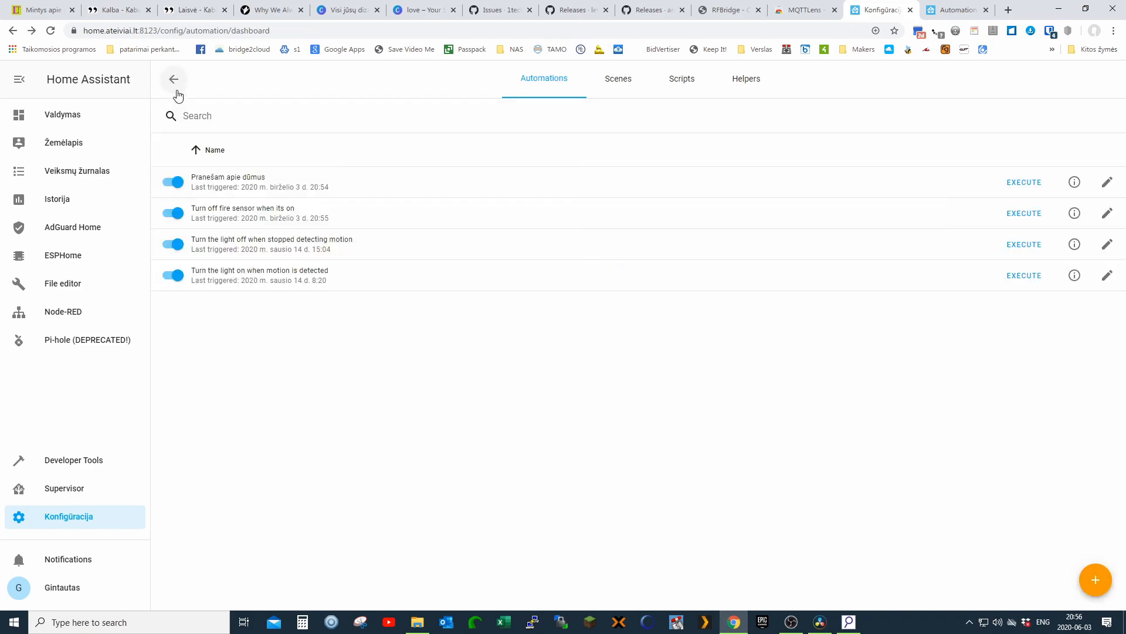
# Open configuration.yaml in the File editor and locate its binary_sensor section
pyautogui.click(79, 285)
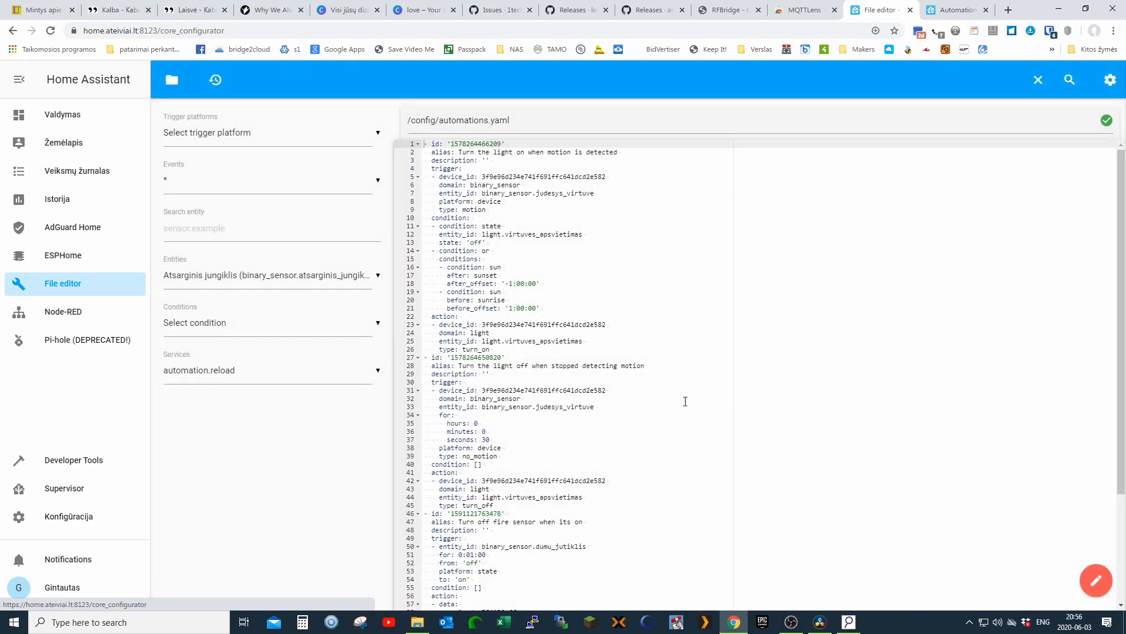
pyautogui.click(172, 79)
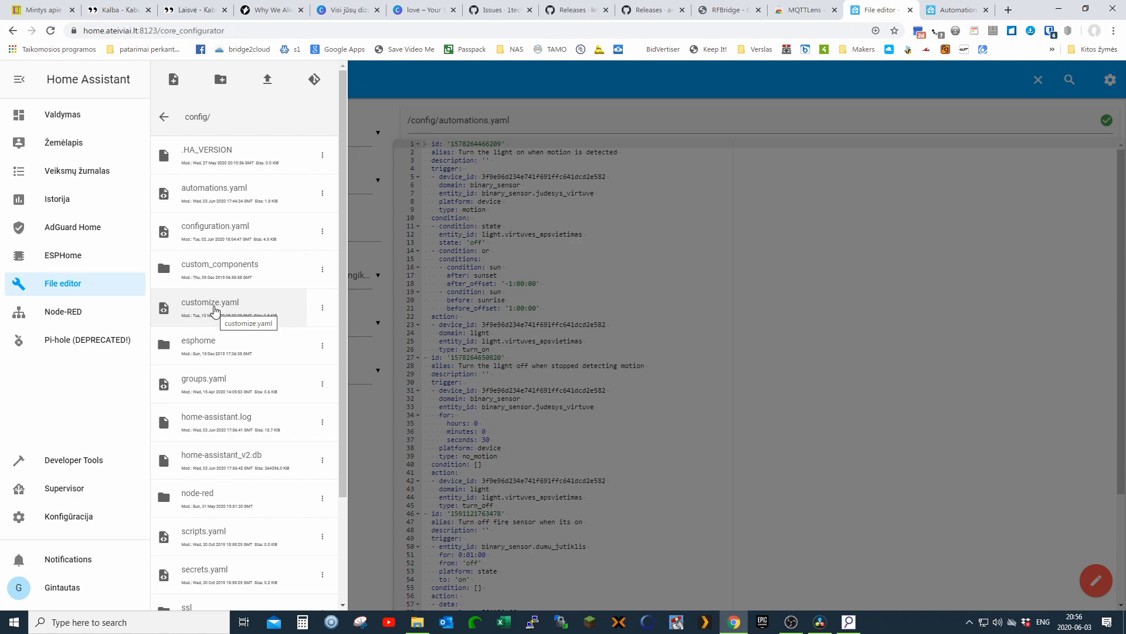
pyautogui.click(216, 235)
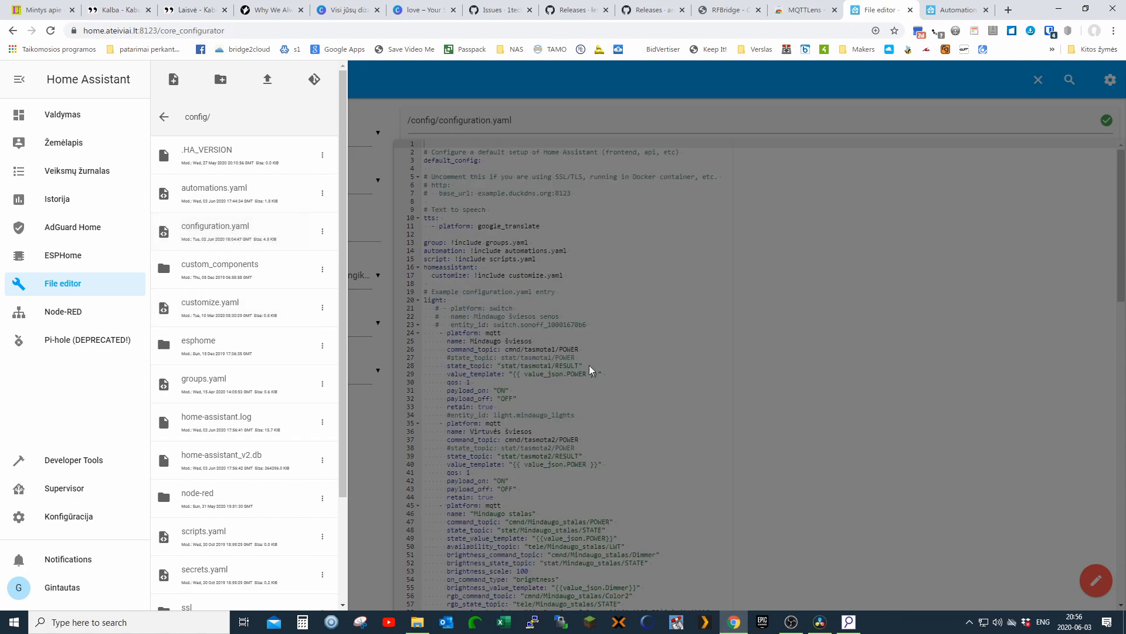
pyautogui.click(556, 396)
pyautogui.scroll(-14, 559, 402)
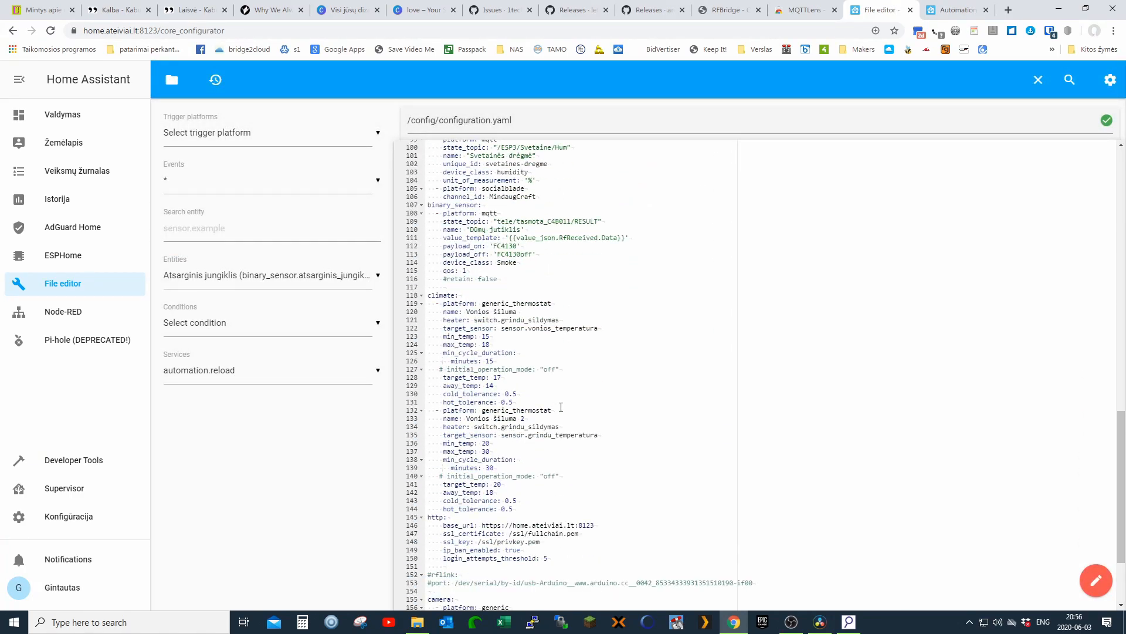
pyautogui.scroll(-2, 561, 407)
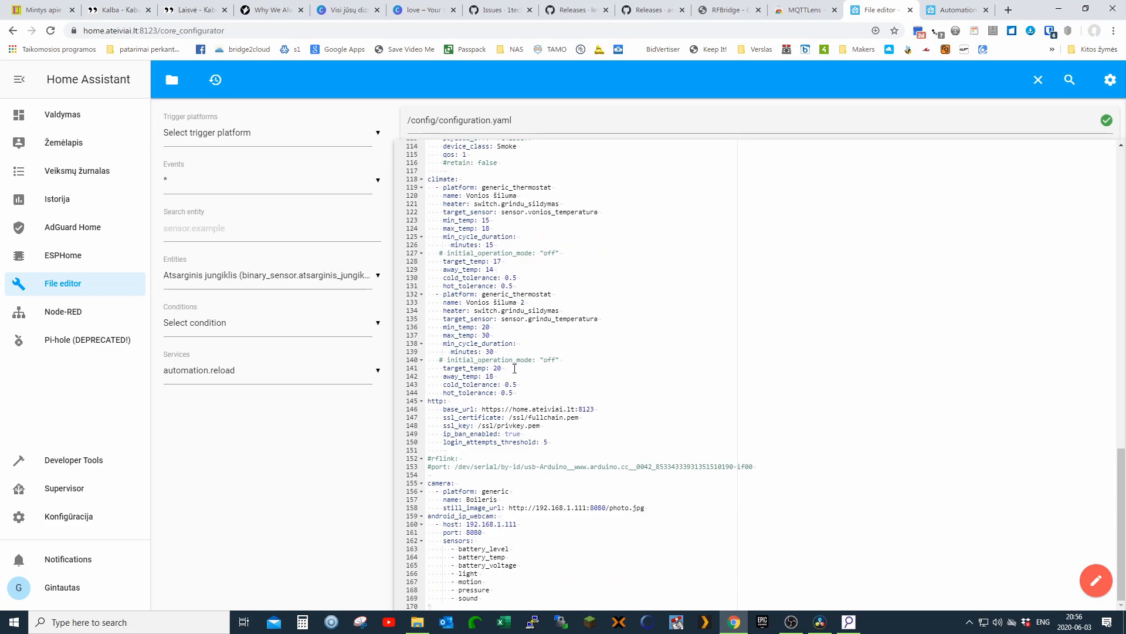
pyautogui.scroll(4, 517, 374)
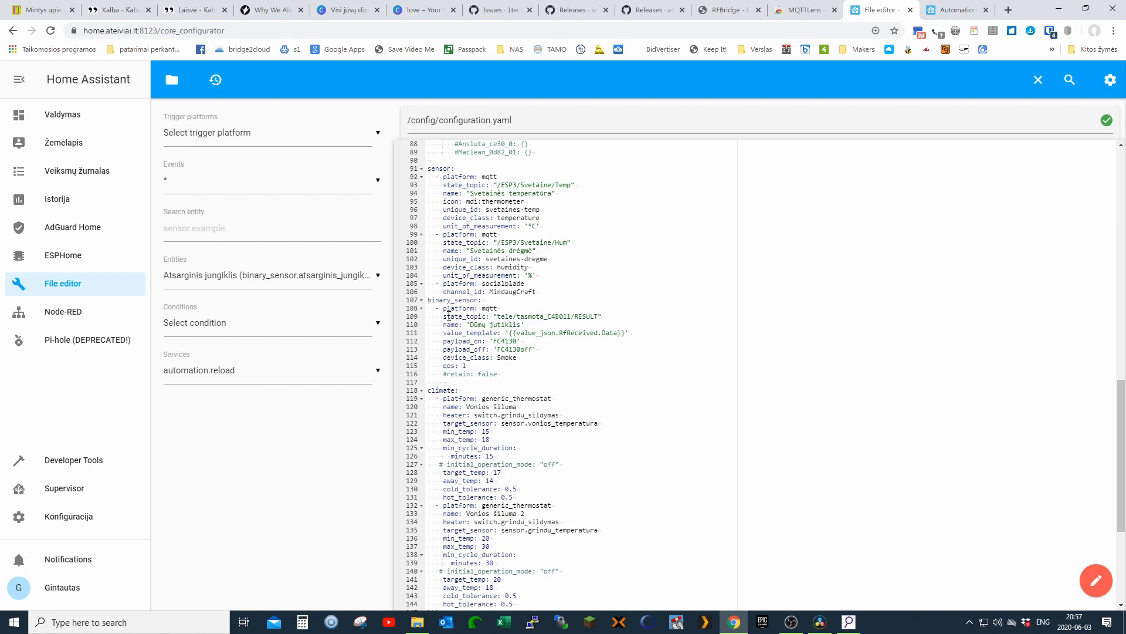
# Examine the platform, name and value_template lines of the smoke sensor's binary_sensor entry
pyautogui.moveTo(444, 308); pyautogui.dragTo(496, 308)
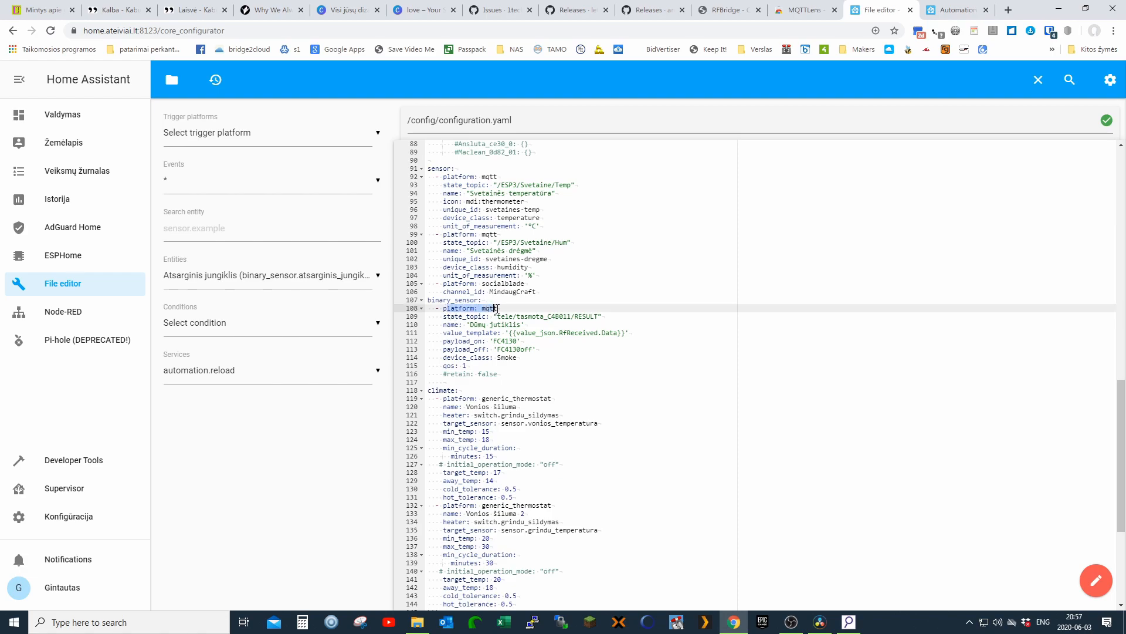
pyautogui.click(470, 324)
pyautogui.moveTo(486, 324); pyautogui.dragTo(521, 325)
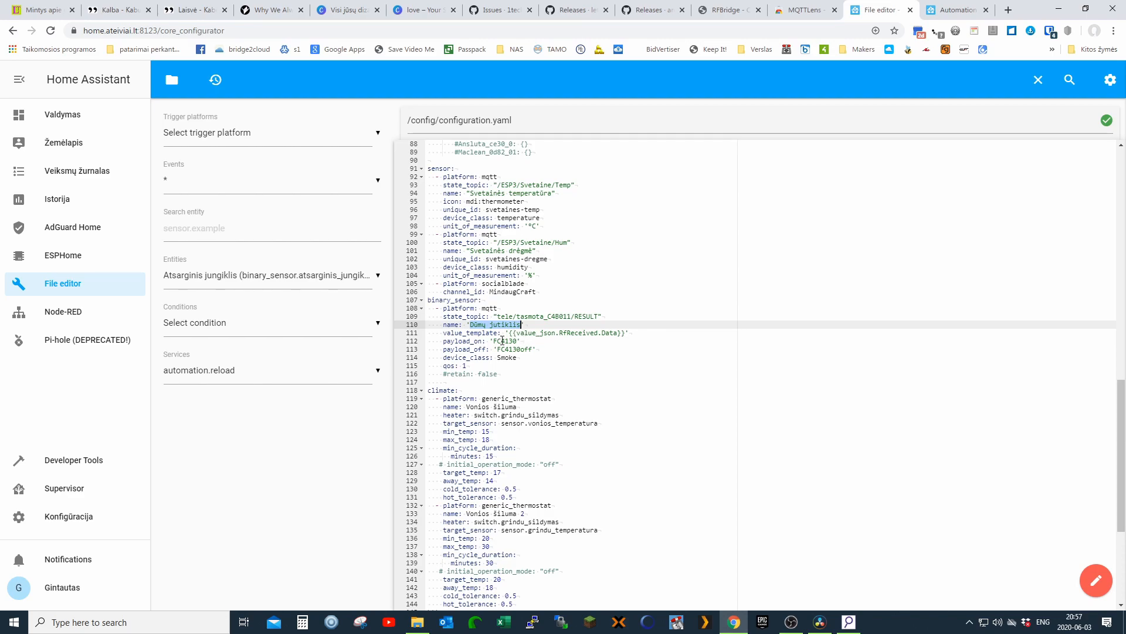
pyautogui.moveTo(509, 333); pyautogui.dragTo(627, 333)
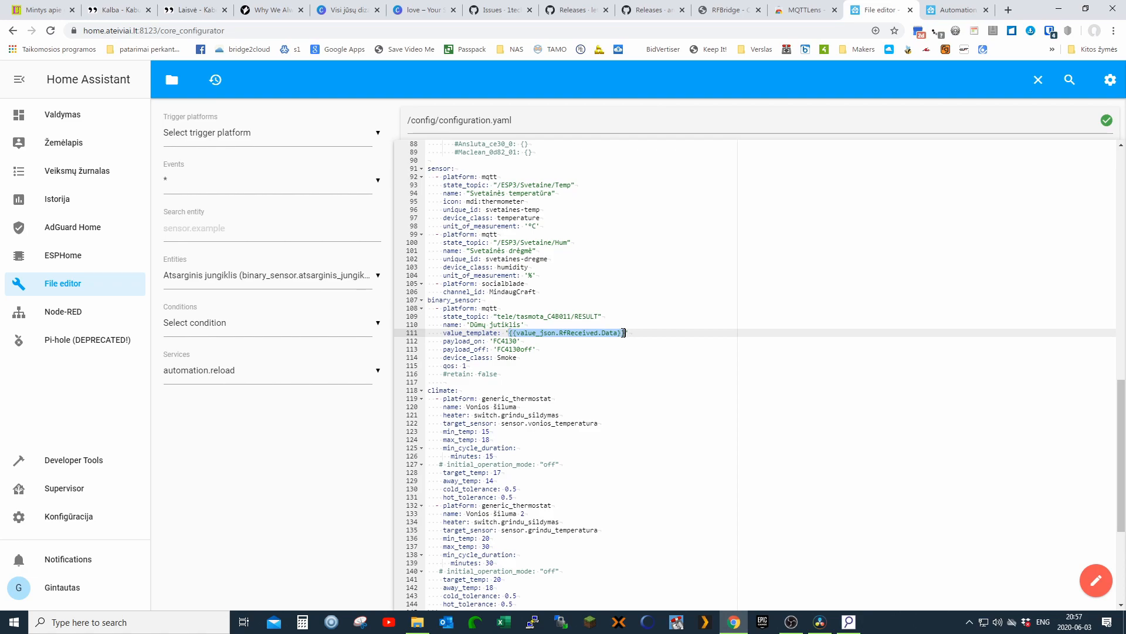
pyautogui.click(540, 333)
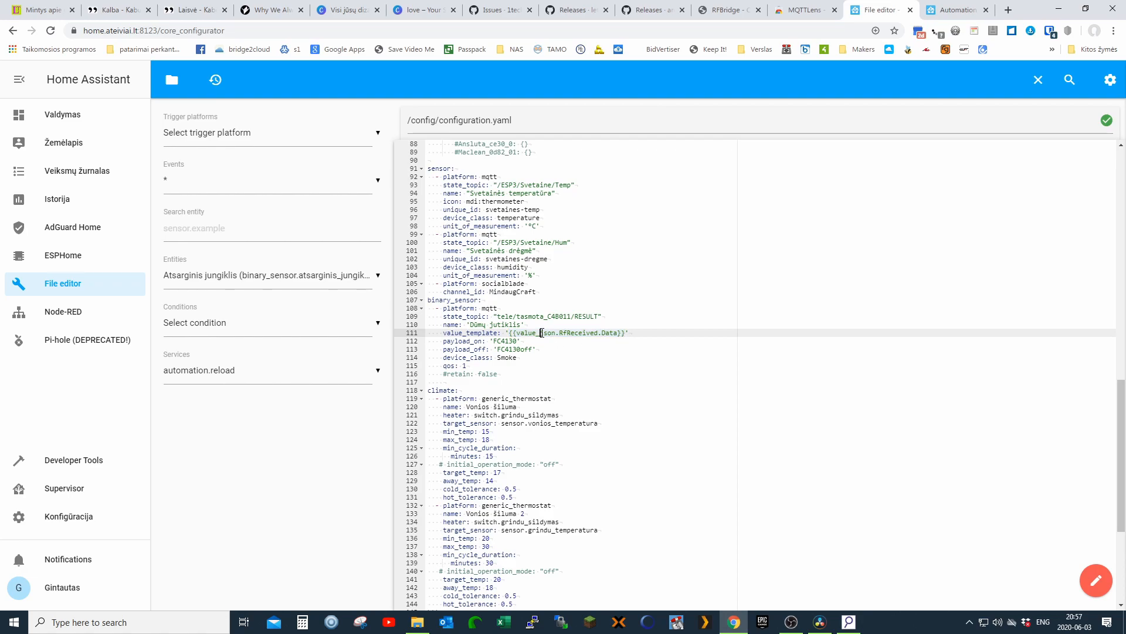
# Examine the RfReceived and Data parts of the latest RESULT message in the RFBridge console, and return to configuration.yaml
pyautogui.click(747, 8)
pyautogui.moveTo(713, 326); pyautogui.dragTo(802, 326)
pyautogui.moveTo(583, 318); pyautogui.dragTo(557, 318)
pyautogui.click(554, 318)
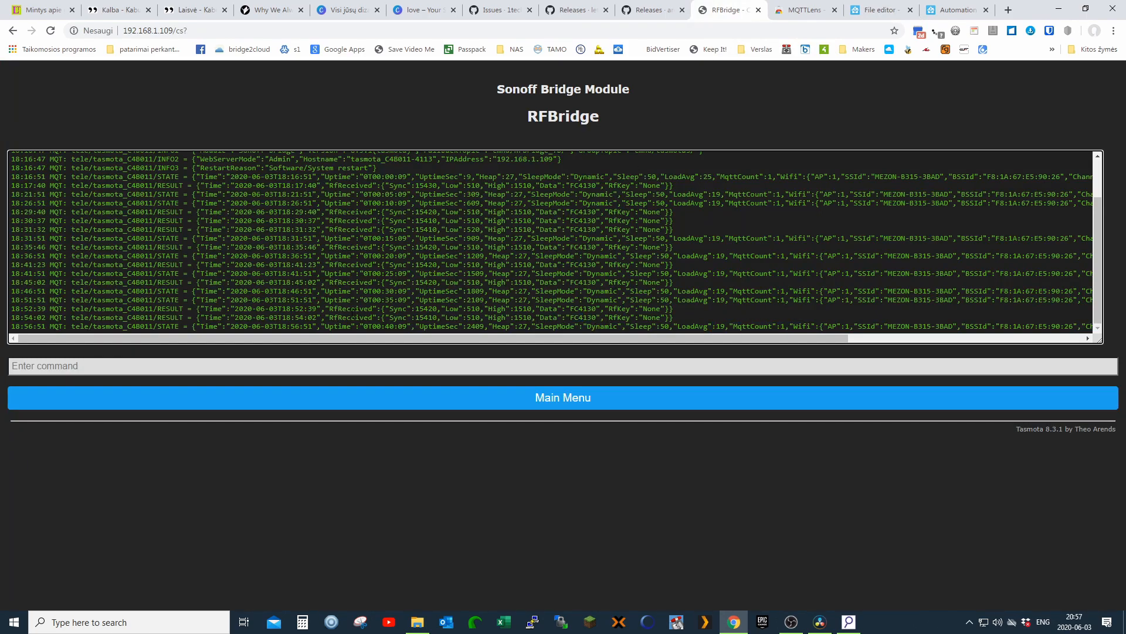
pyautogui.moveTo(329, 317); pyautogui.dragTo(376, 317)
pyautogui.moveTo(540, 317); pyautogui.dragTo(571, 317)
pyautogui.click(598, 318)
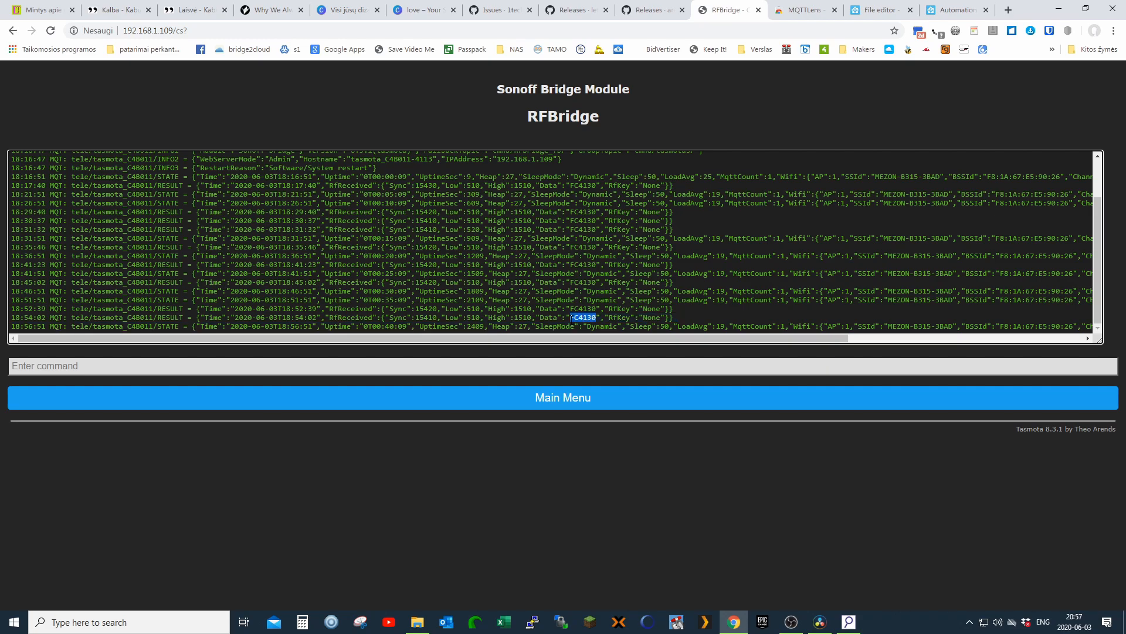
pyautogui.click(865, 12)
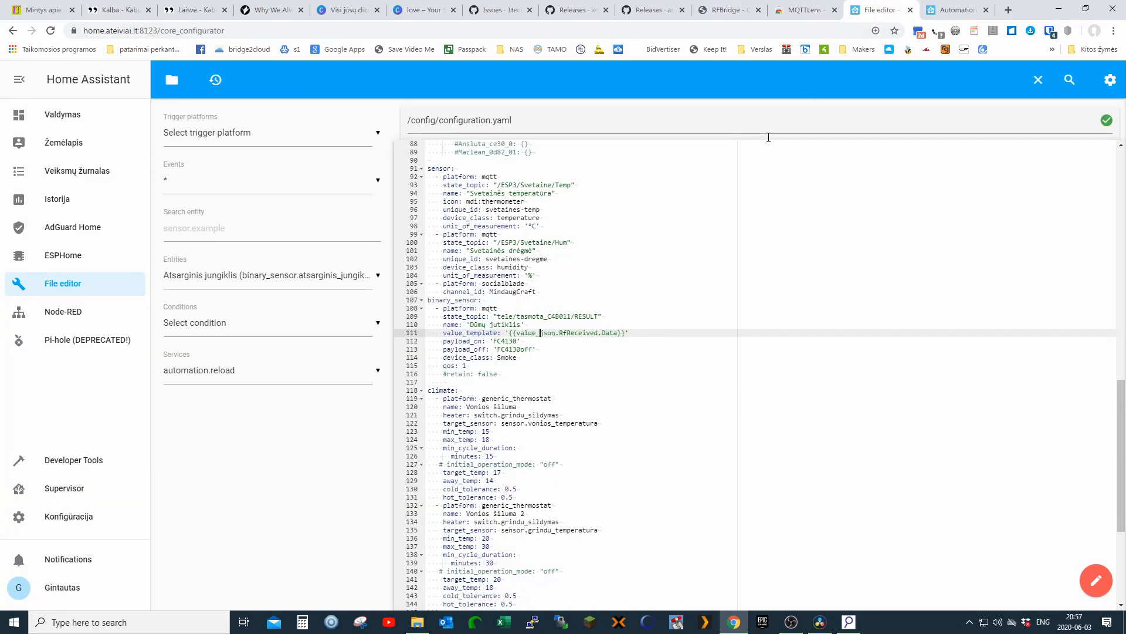
# Examine the payload_on and payload_off values in the smoke sensor's binary_sensor entry
pyautogui.moveTo(517, 341); pyautogui.dragTo(494, 342)
pyautogui.click(514, 342)
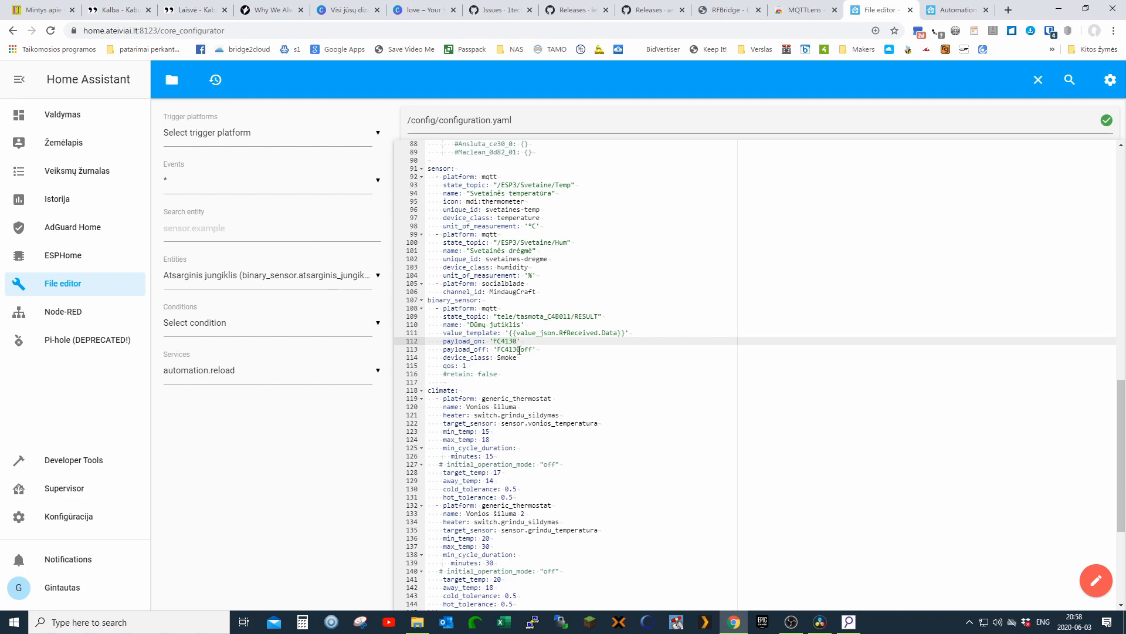
pyautogui.moveTo(498, 349); pyautogui.dragTo(514, 350)
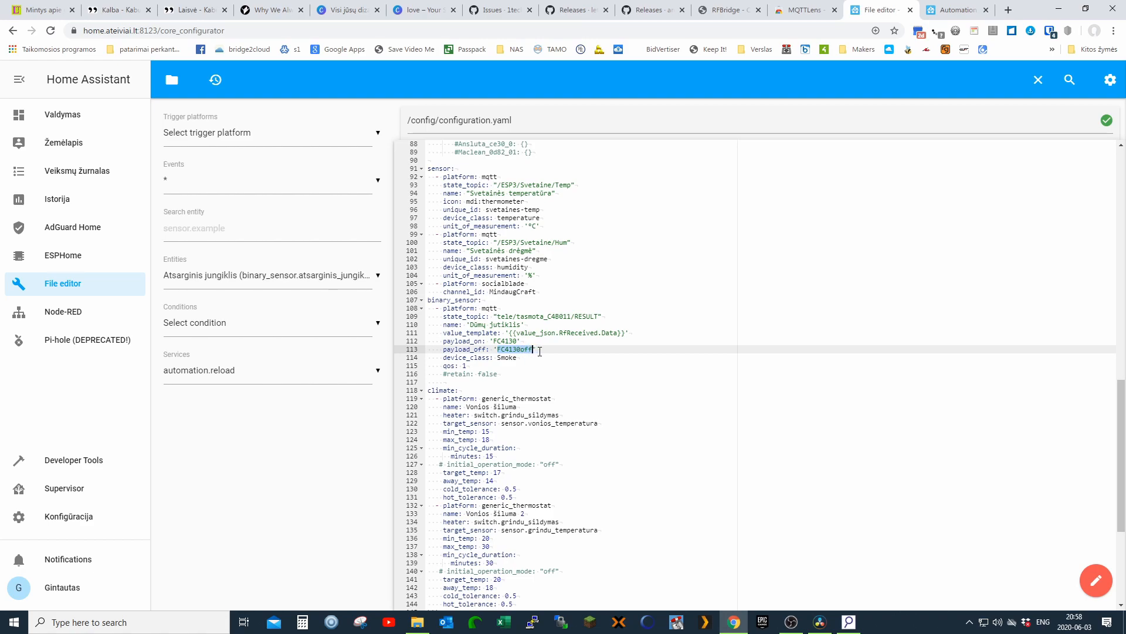
pyautogui.click(498, 349)
pyautogui.moveTo(498, 350); pyautogui.dragTo(528, 351)
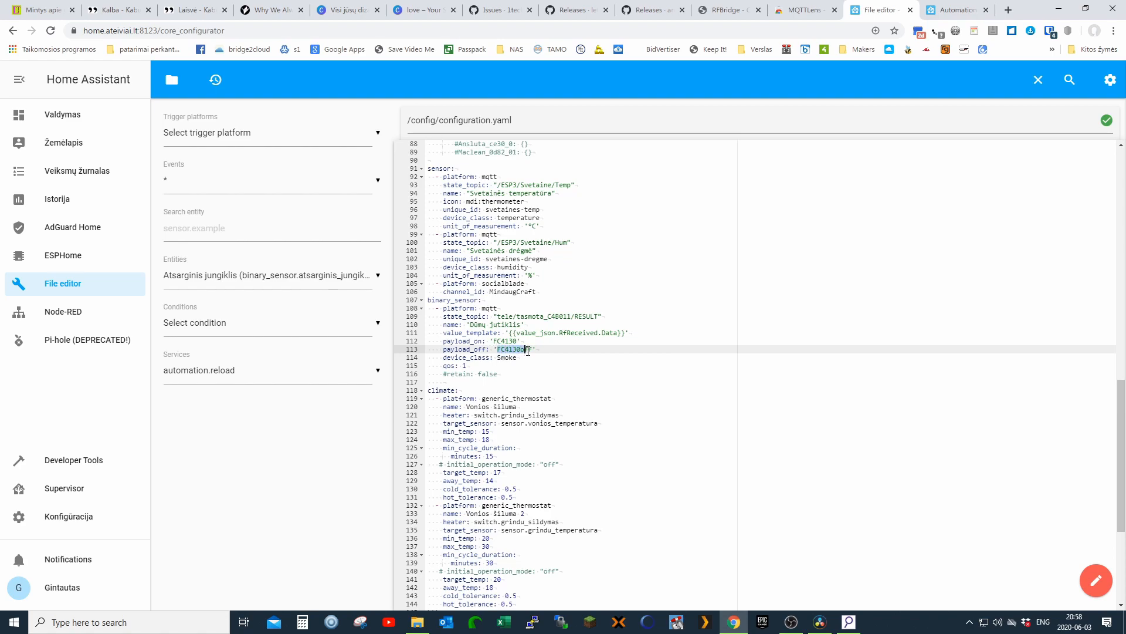
pyautogui.click(498, 350)
pyautogui.moveTo(499, 350); pyautogui.dragTo(530, 350)
pyautogui.click(533, 351)
pyautogui.moveTo(510, 350); pyautogui.dragTo(499, 355)
# Review the smoke sensor's device_class line in configuration.yaml, and view the sensor on the Test RF dashboard
pyautogui.click(499, 358)
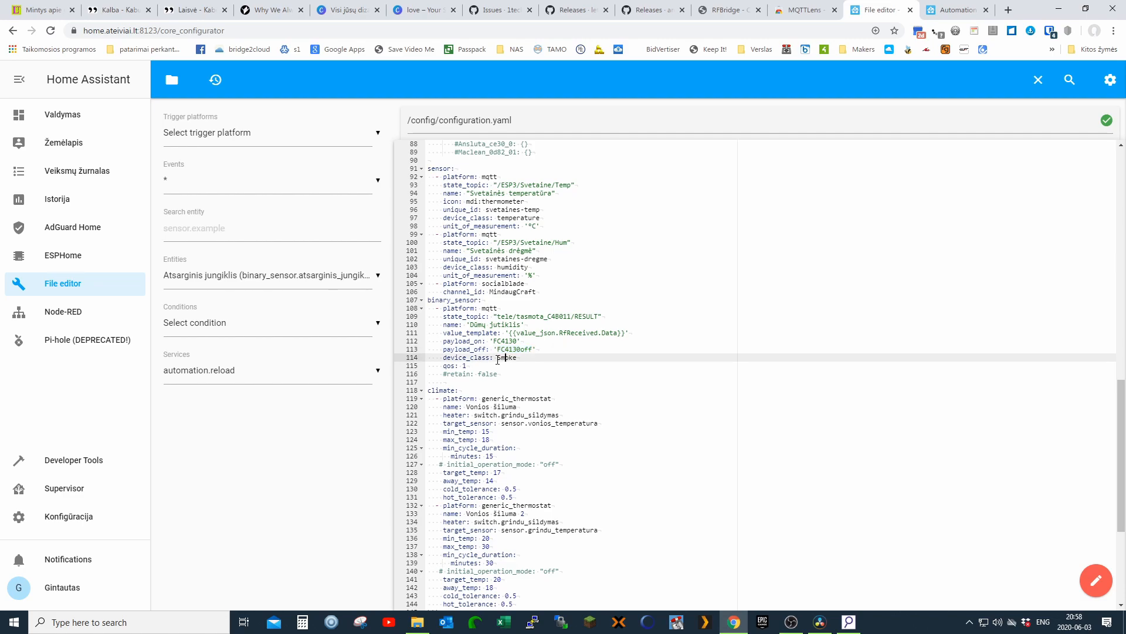
pyautogui.doubleClick(499, 358)
pyautogui.click(525, 356)
pyautogui.scroll(-3, 546, 367)
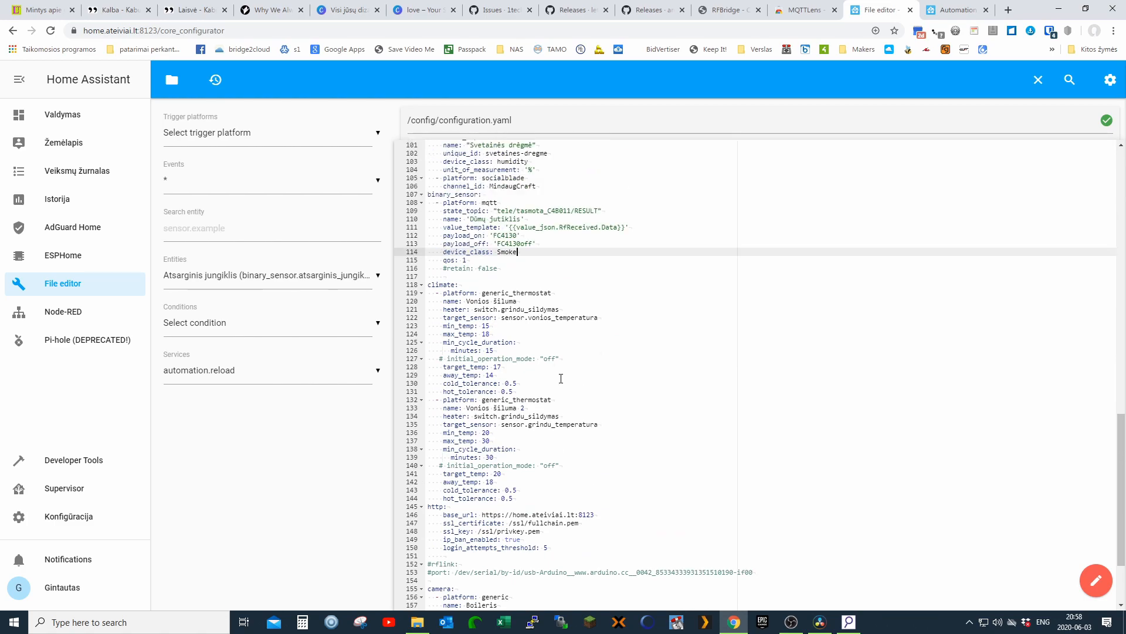
pyautogui.scroll(8, 560, 379)
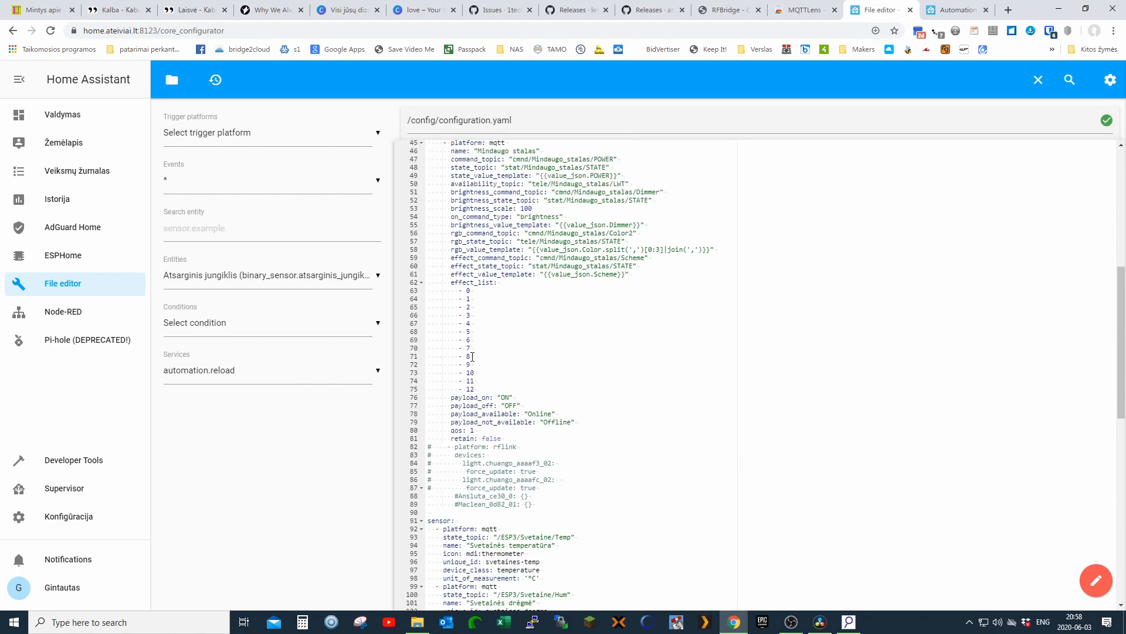
pyautogui.click(59, 117)
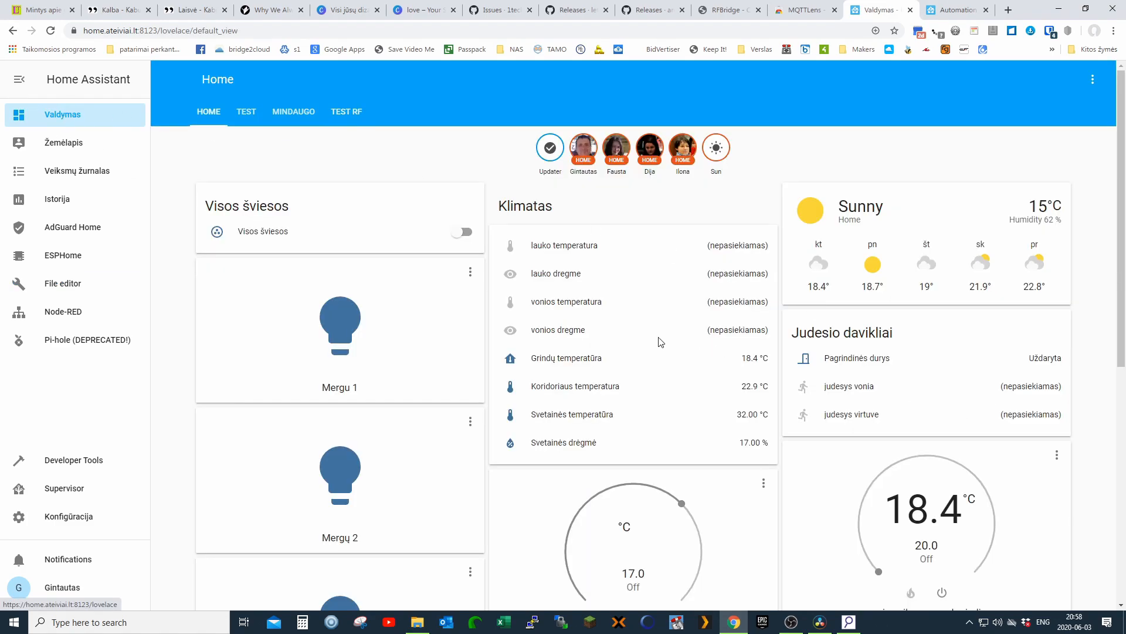
pyautogui.click(347, 113)
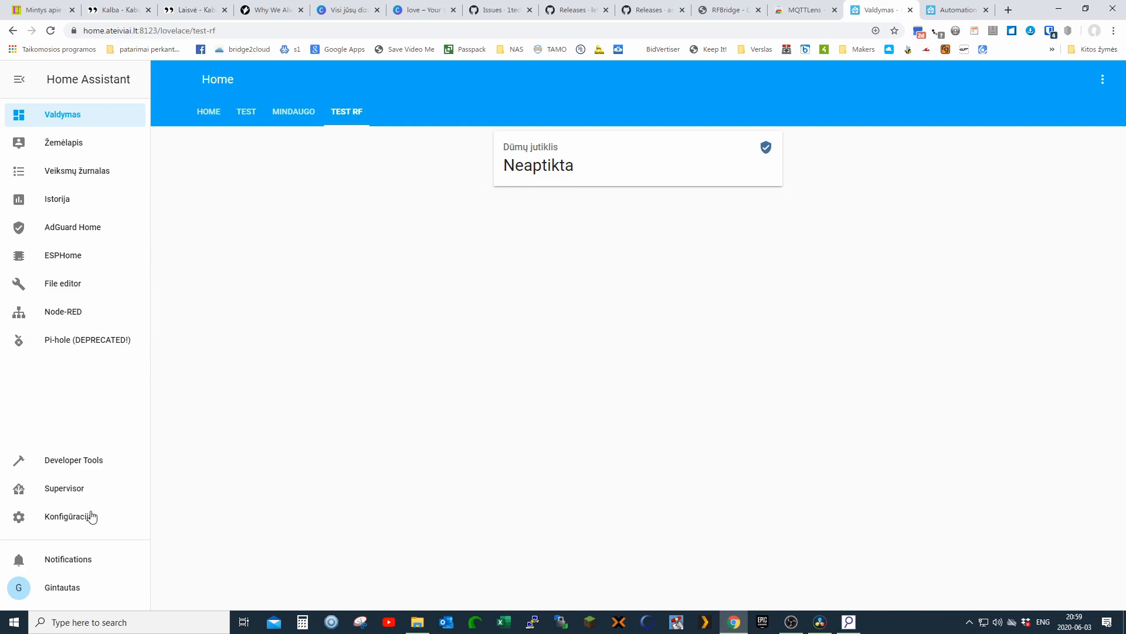
# Open the "Pranešam apie dūmus" automation and examine its State trigger's entity and From and To values
pyautogui.click(69, 517)
pyautogui.click(660, 409)
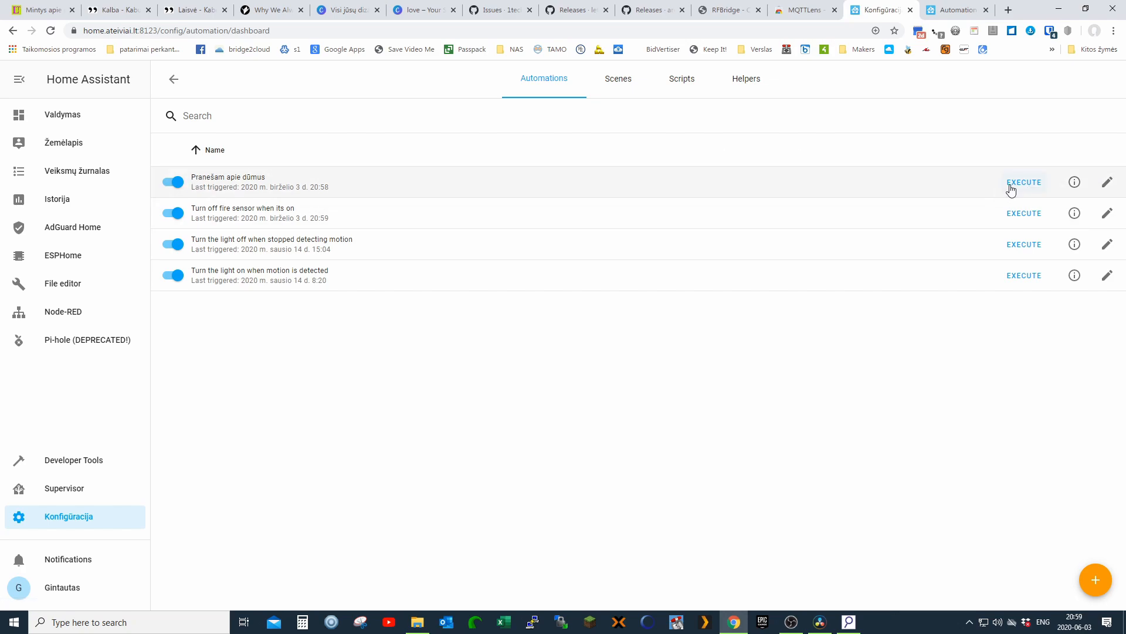
pyautogui.click(1107, 183)
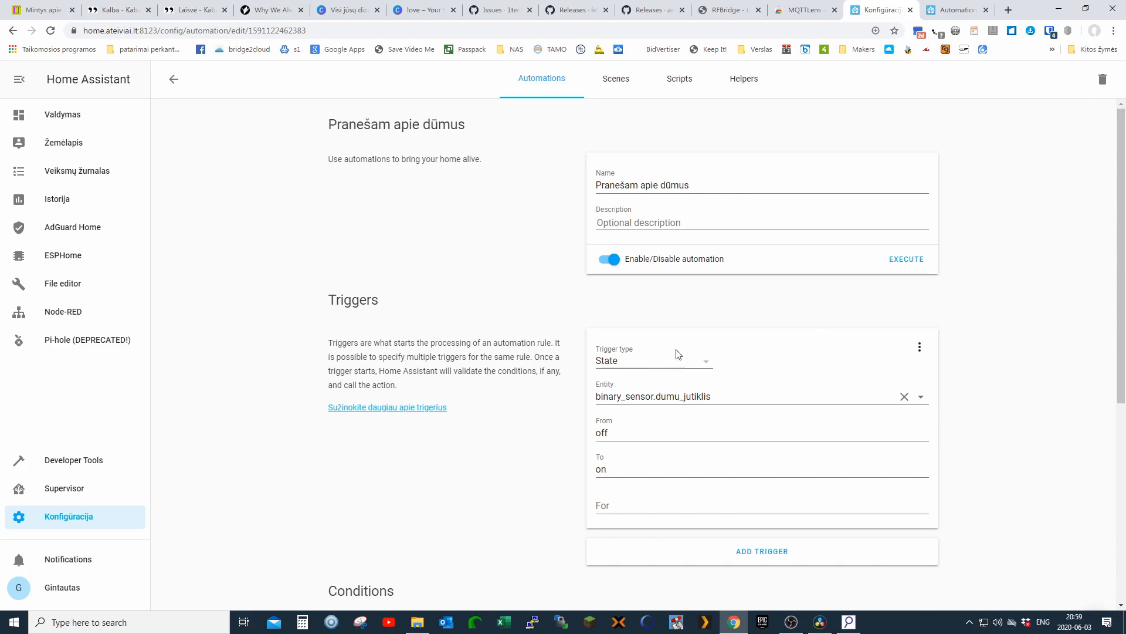
pyautogui.scroll(-2, 704, 329)
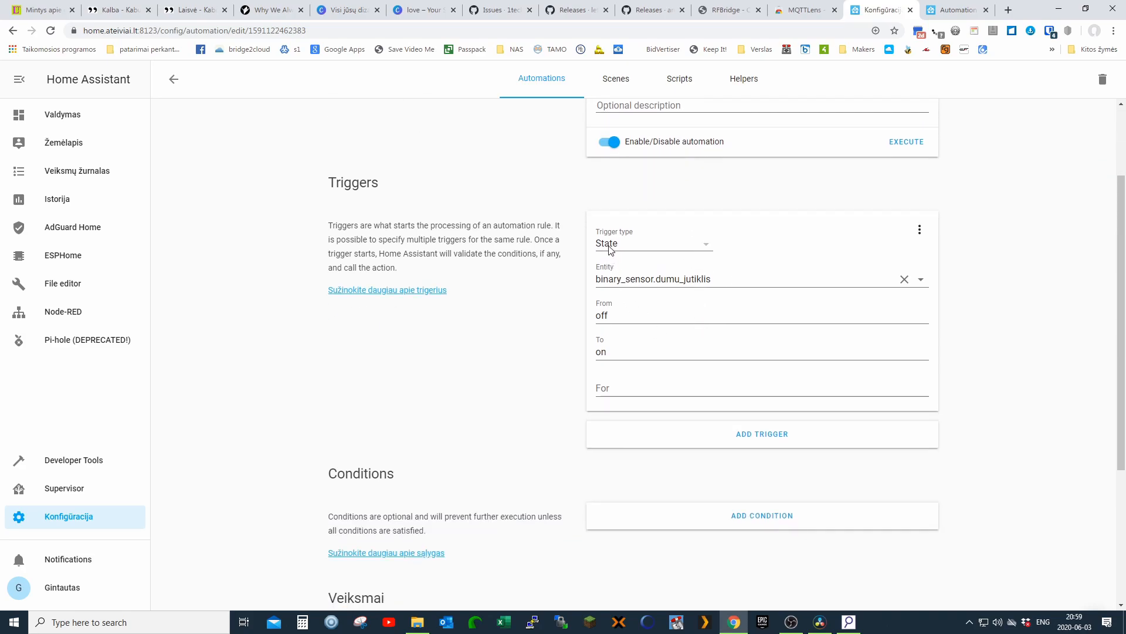
pyautogui.scroll(2, 629, 249)
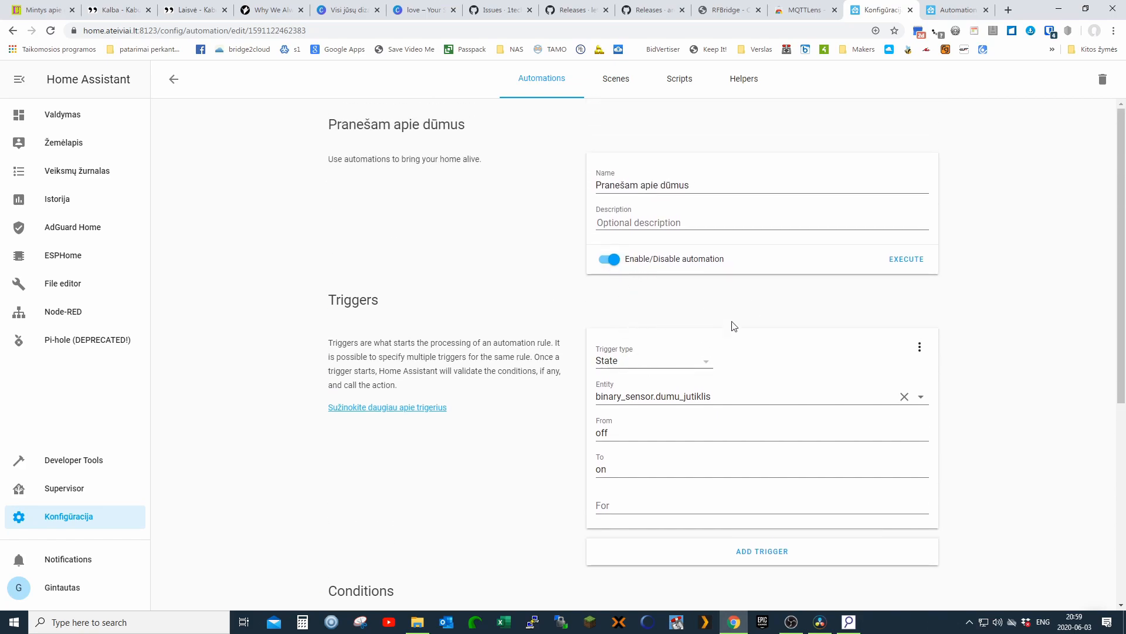
pyautogui.doubleClick(597, 433)
pyautogui.doubleClick(615, 466)
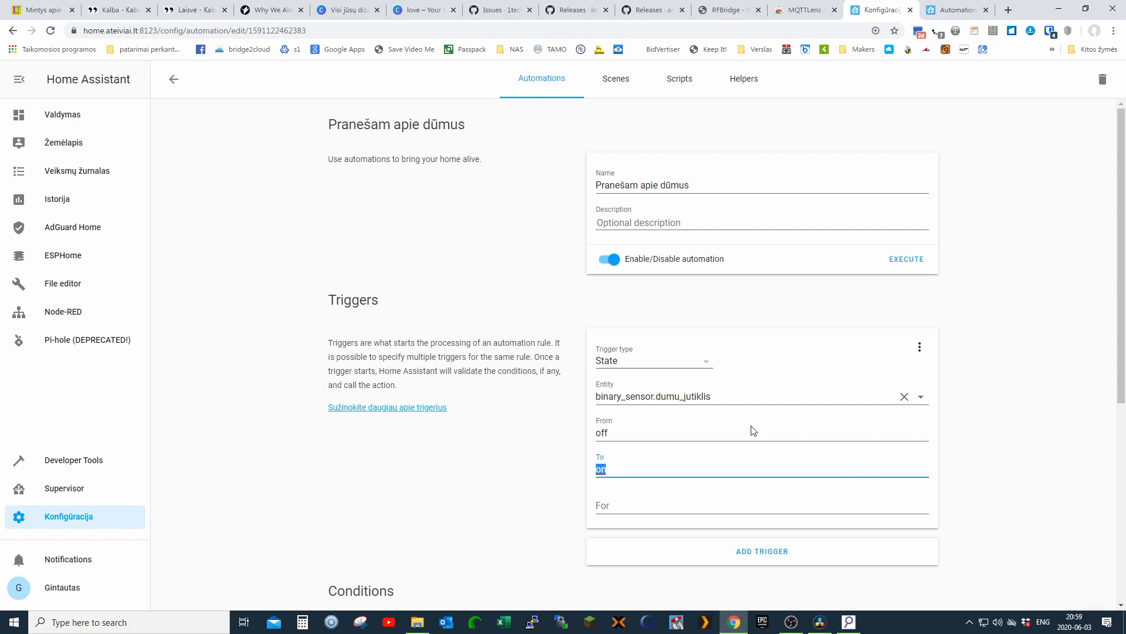
# Examine the action type and the mobile app notification service in the smoke automation's action
pyautogui.scroll(-6, 750, 428)
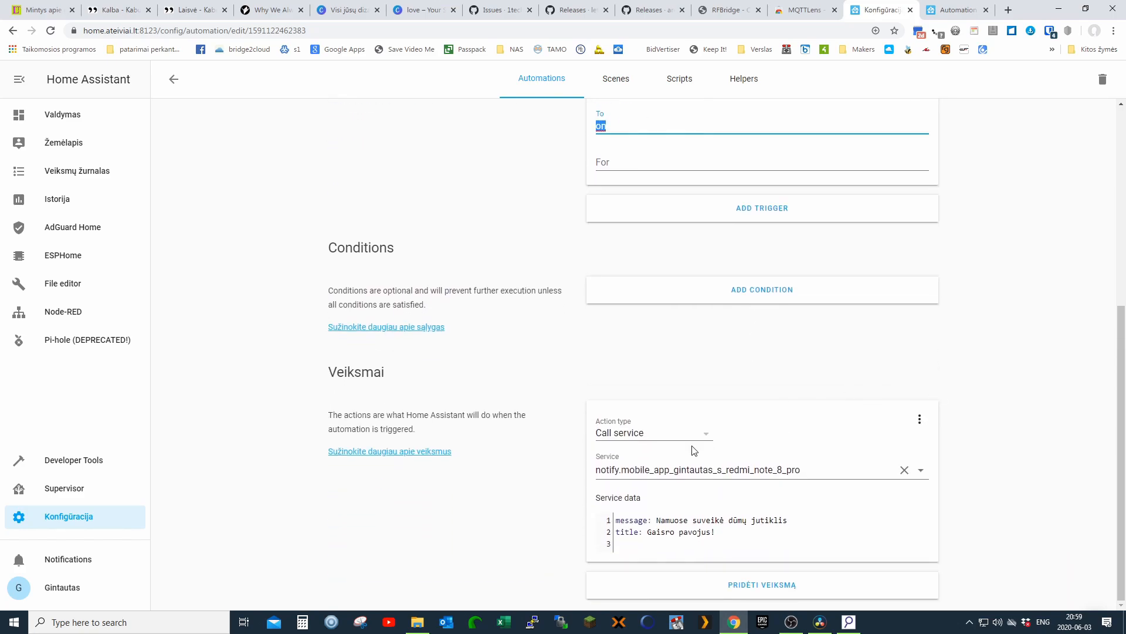
pyautogui.click(616, 437)
pyautogui.click(745, 420)
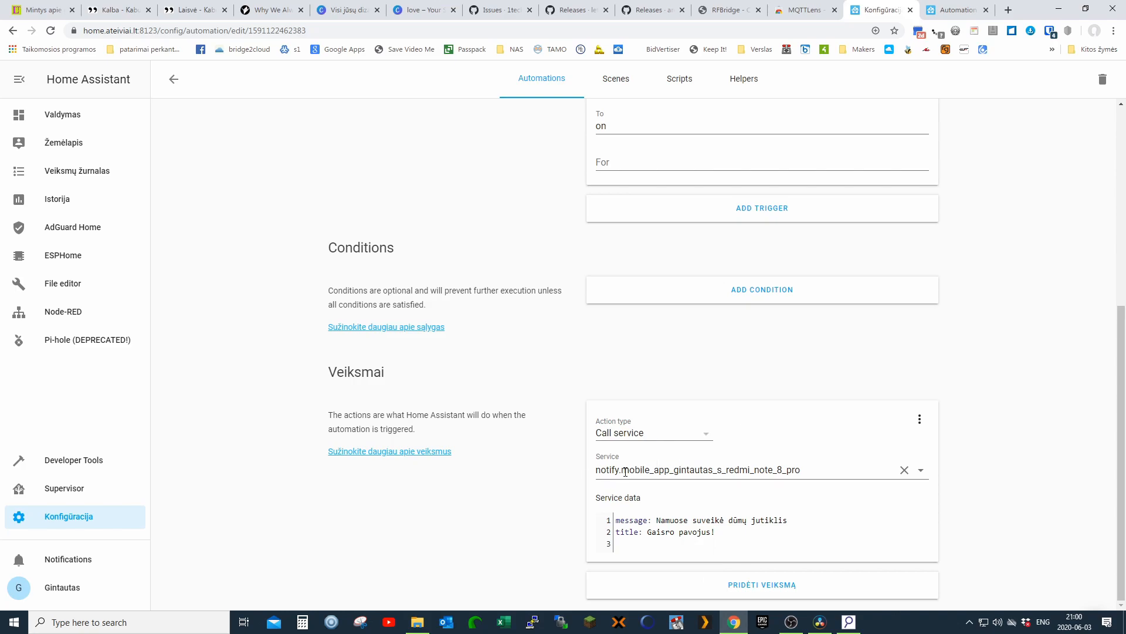
pyautogui.click(819, 465)
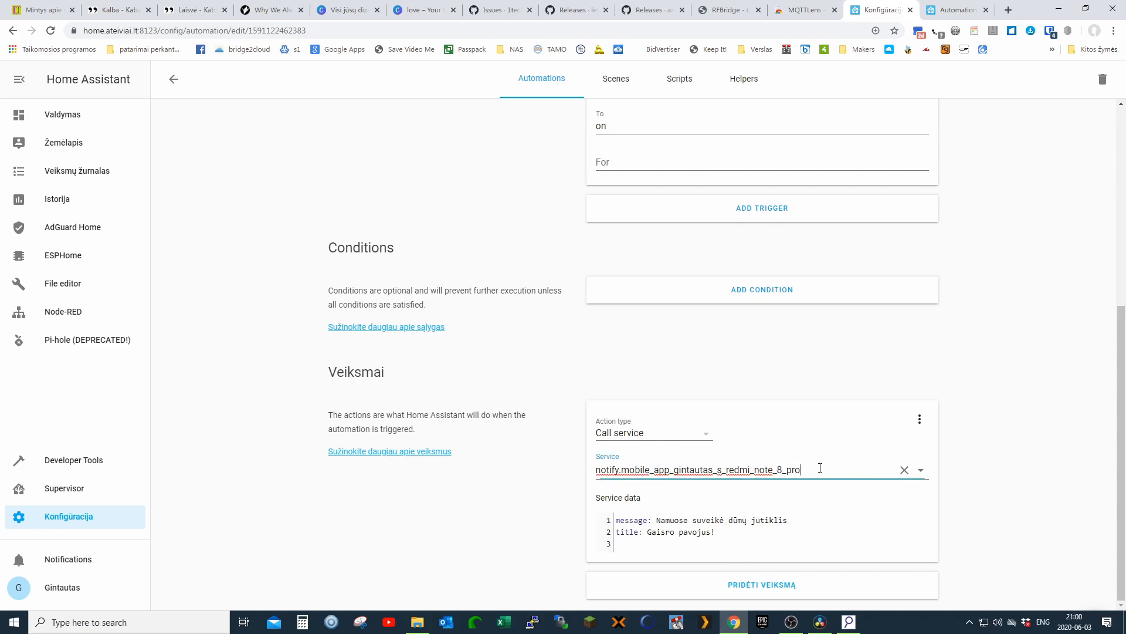
pyautogui.click(989, 434)
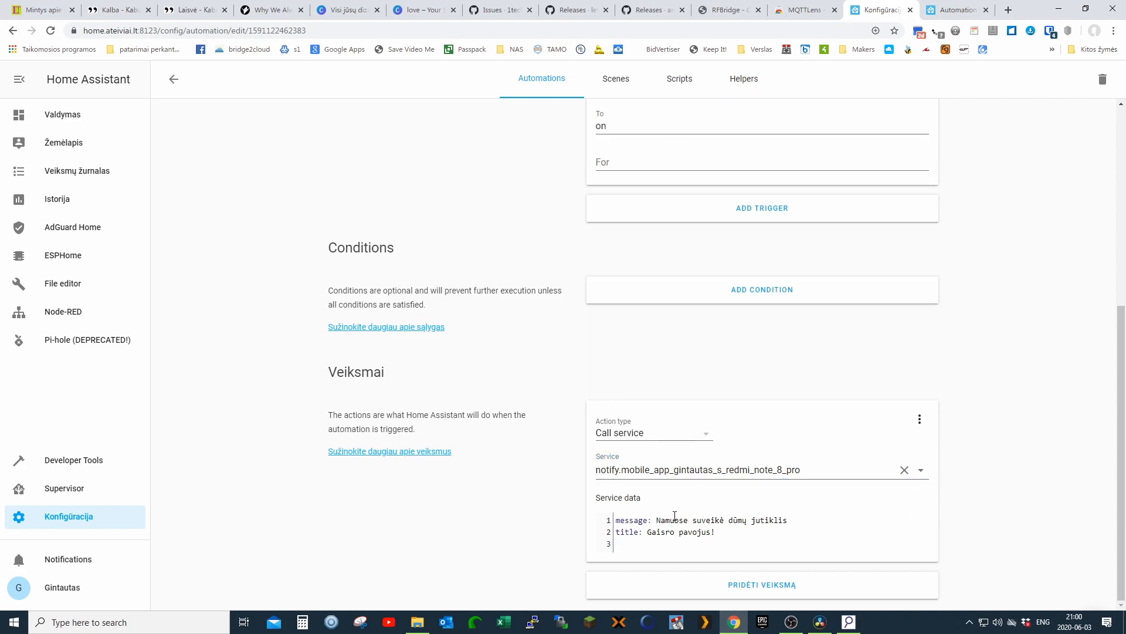
# Examine the notification's message and title in the service data, and return to the automations list
pyautogui.click(618, 522)
pyautogui.moveTo(723, 533); pyautogui.dragTo(639, 532)
pyautogui.click(723, 520)
pyautogui.moveTo(789, 521); pyautogui.dragTo(654, 523)
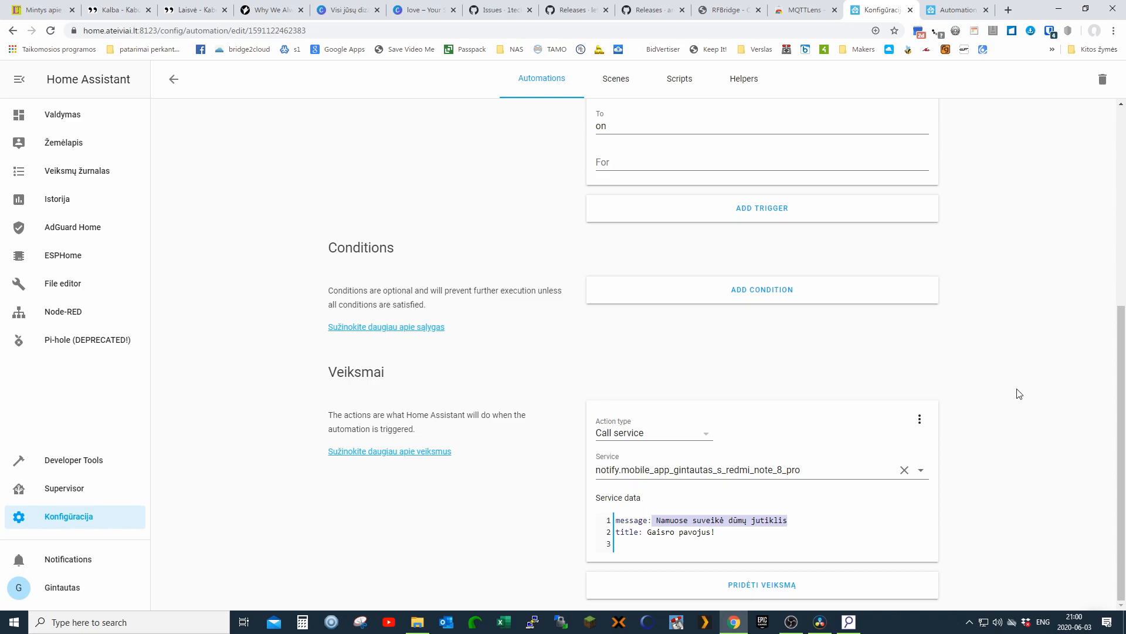
pyautogui.scroll(6, 1008, 410)
pyautogui.scroll(-6, 1000, 409)
pyautogui.scroll(6, 992, 417)
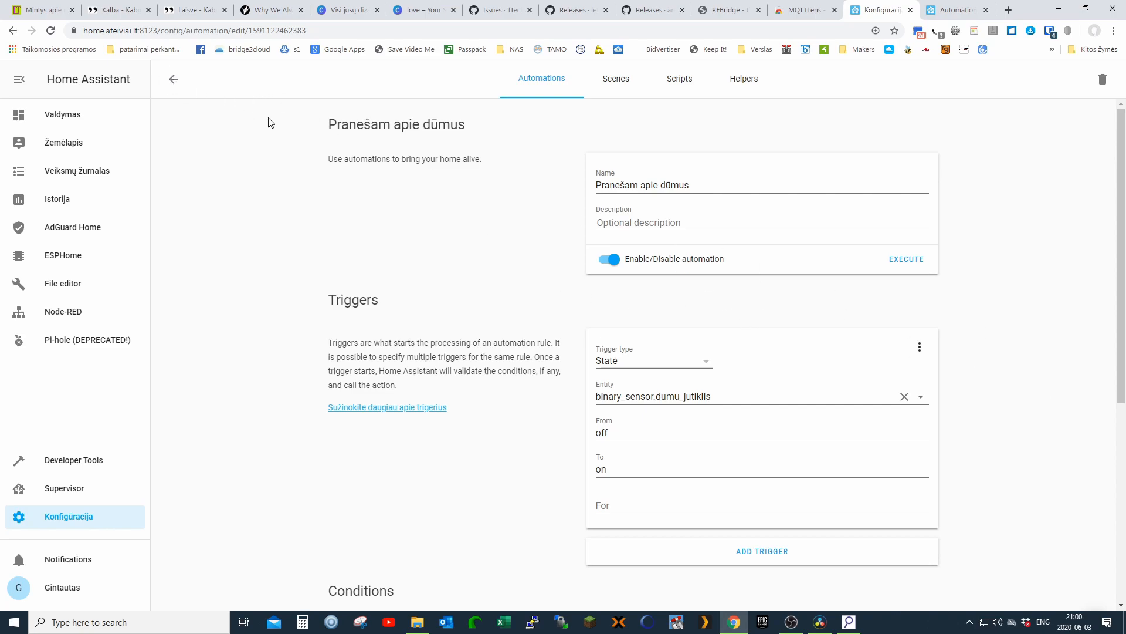
pyautogui.click(173, 80)
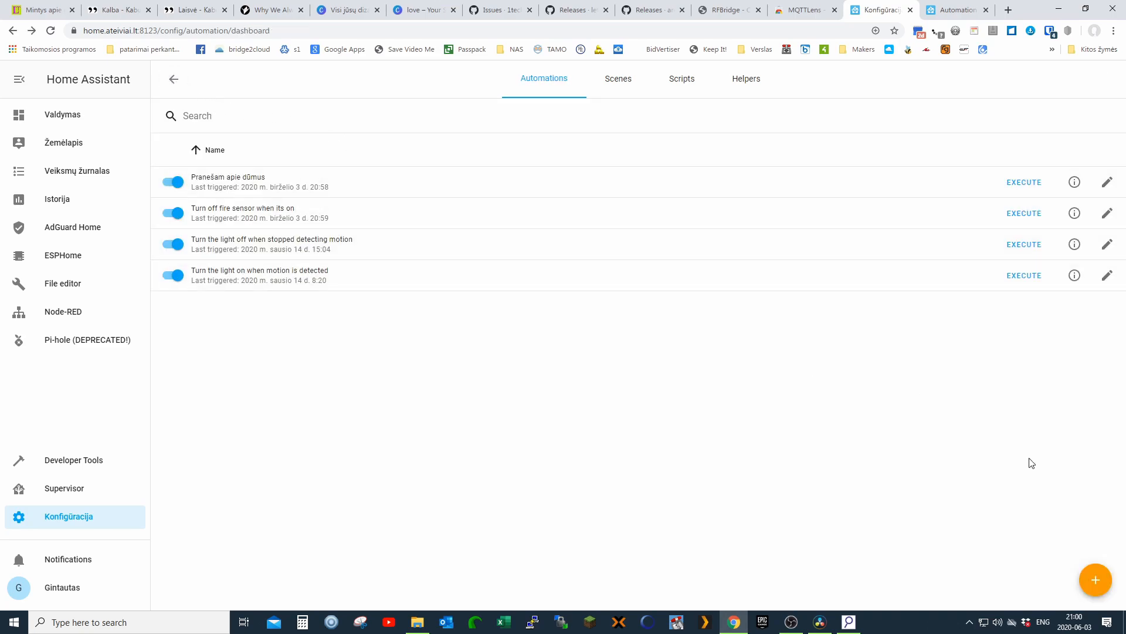